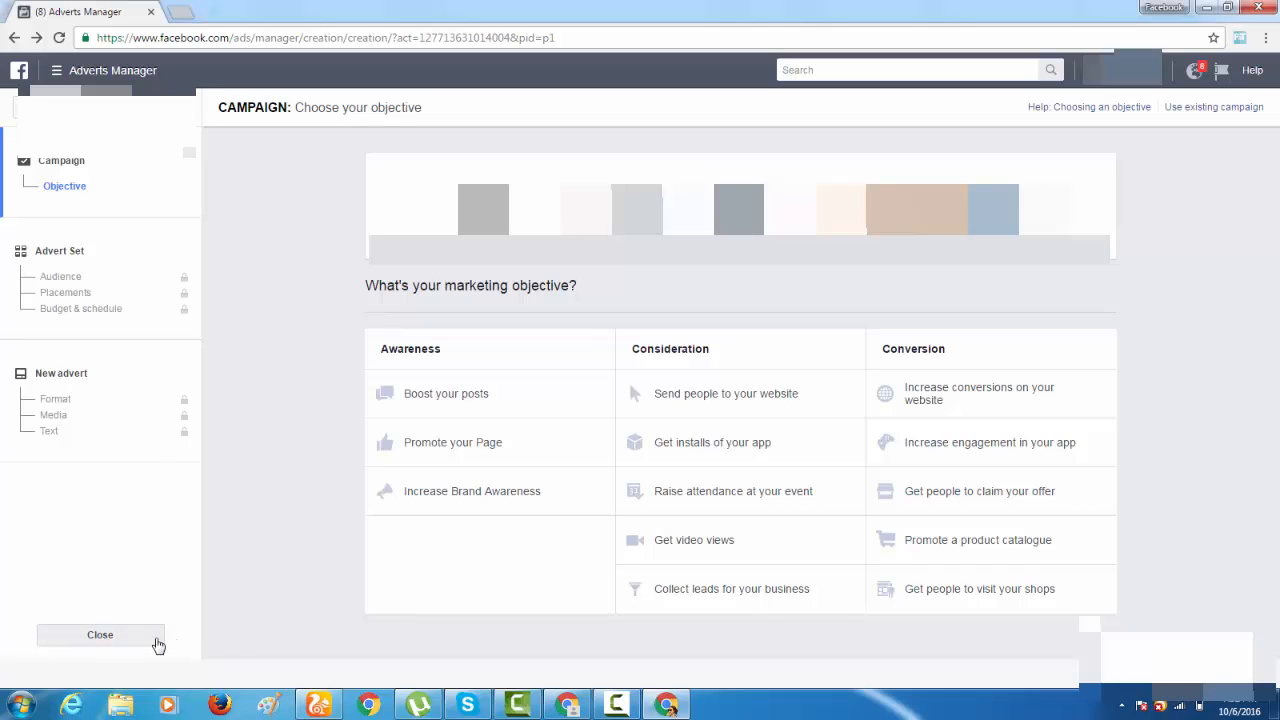
# Close the campaign creation and open the advert account's Billing & payment methods page.
pyautogui.click(155, 644)
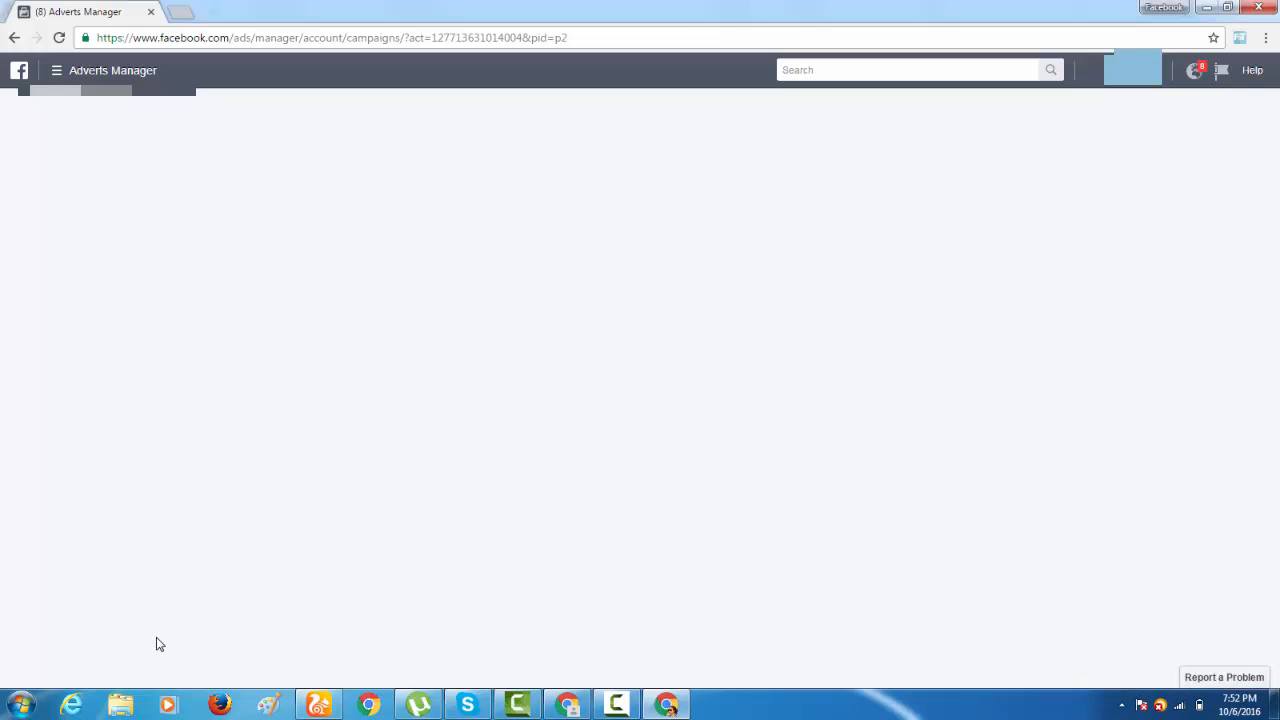
pyautogui.click(59, 72)
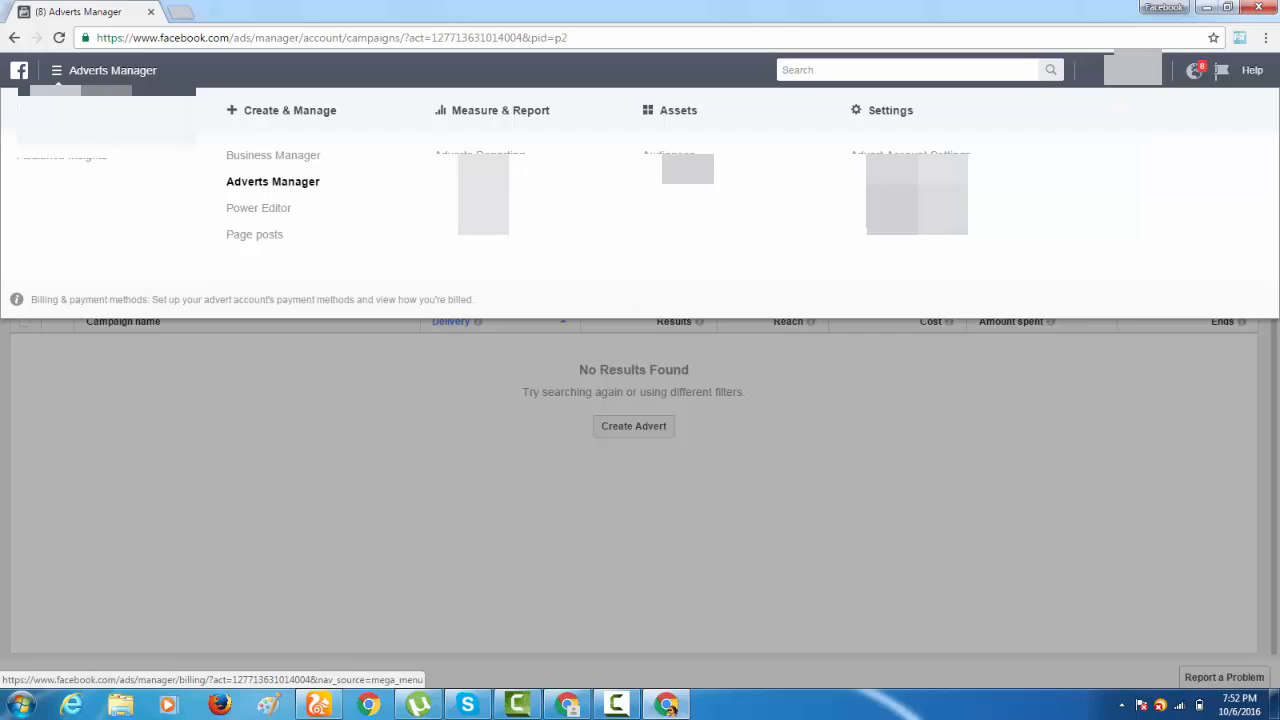
pyautogui.click(908, 190)
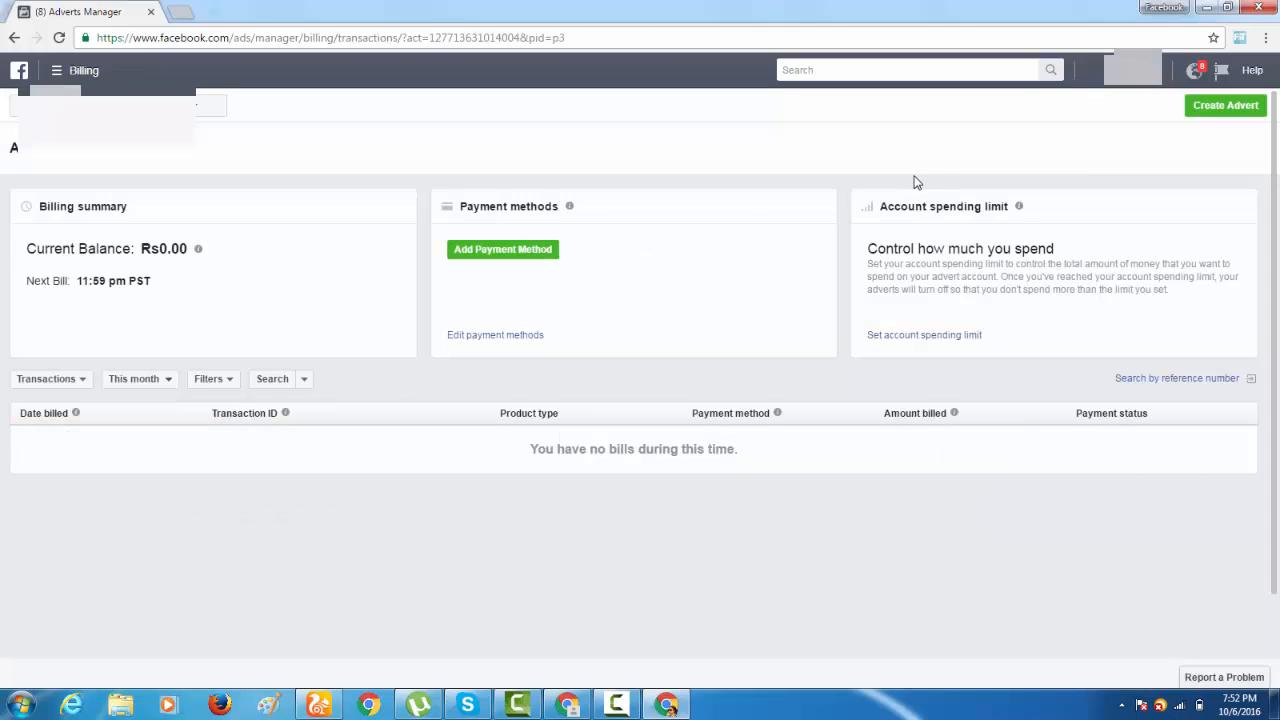
# Review the card number, expiry and security code fields for adding a credit or debit card, and cancel without adding one.
pyautogui.click(505, 251)
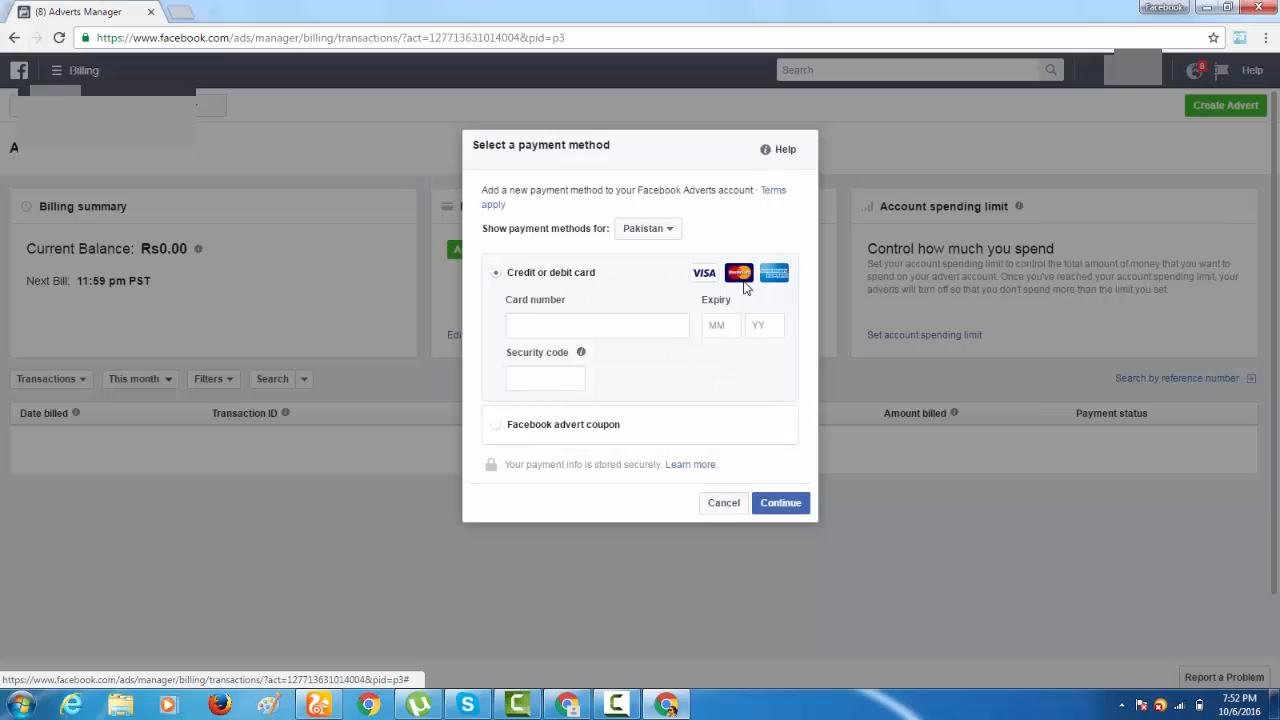
pyautogui.click(648, 324)
pyautogui.click(759, 326)
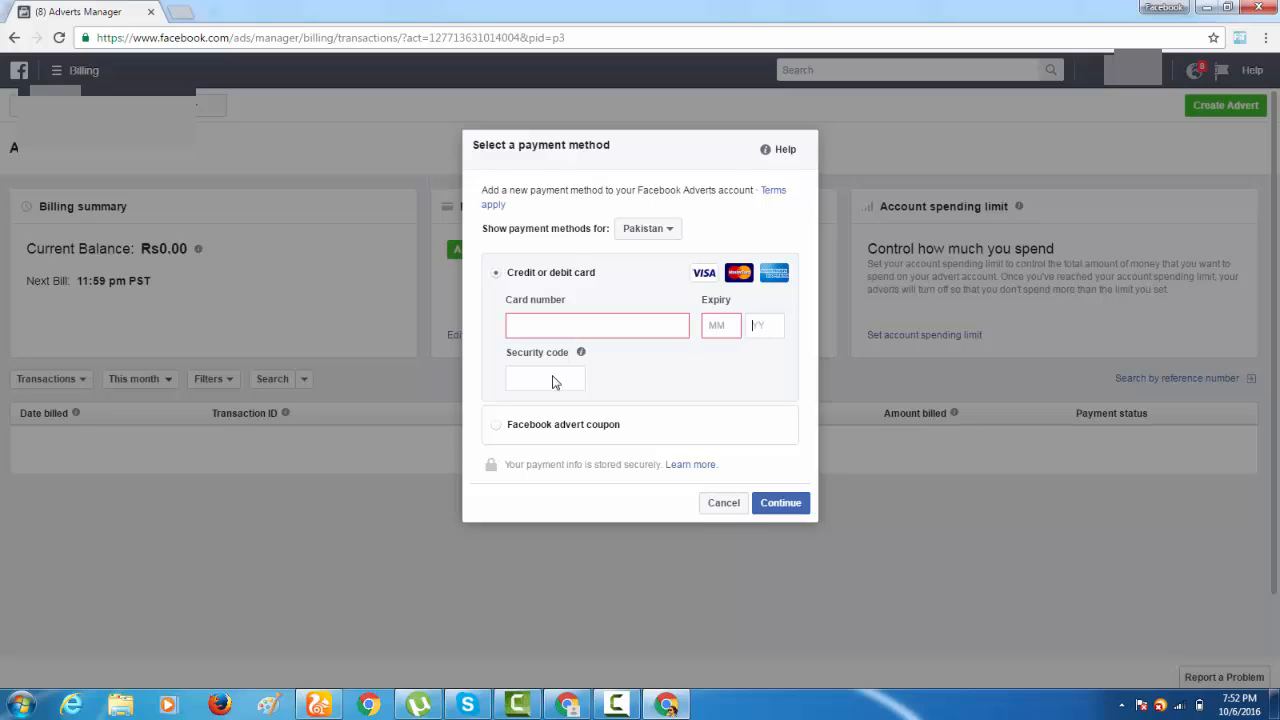
pyautogui.click(781, 504)
pyautogui.click(657, 330)
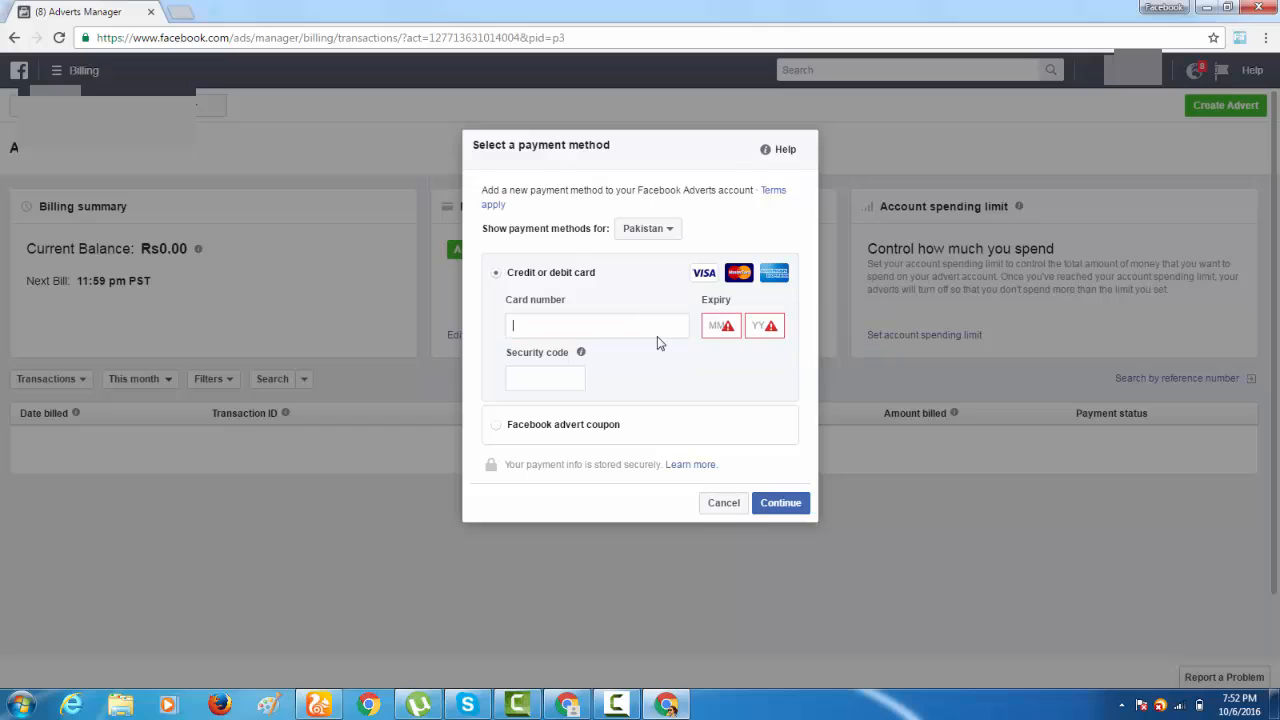
pyautogui.click(728, 333)
pyautogui.click(752, 334)
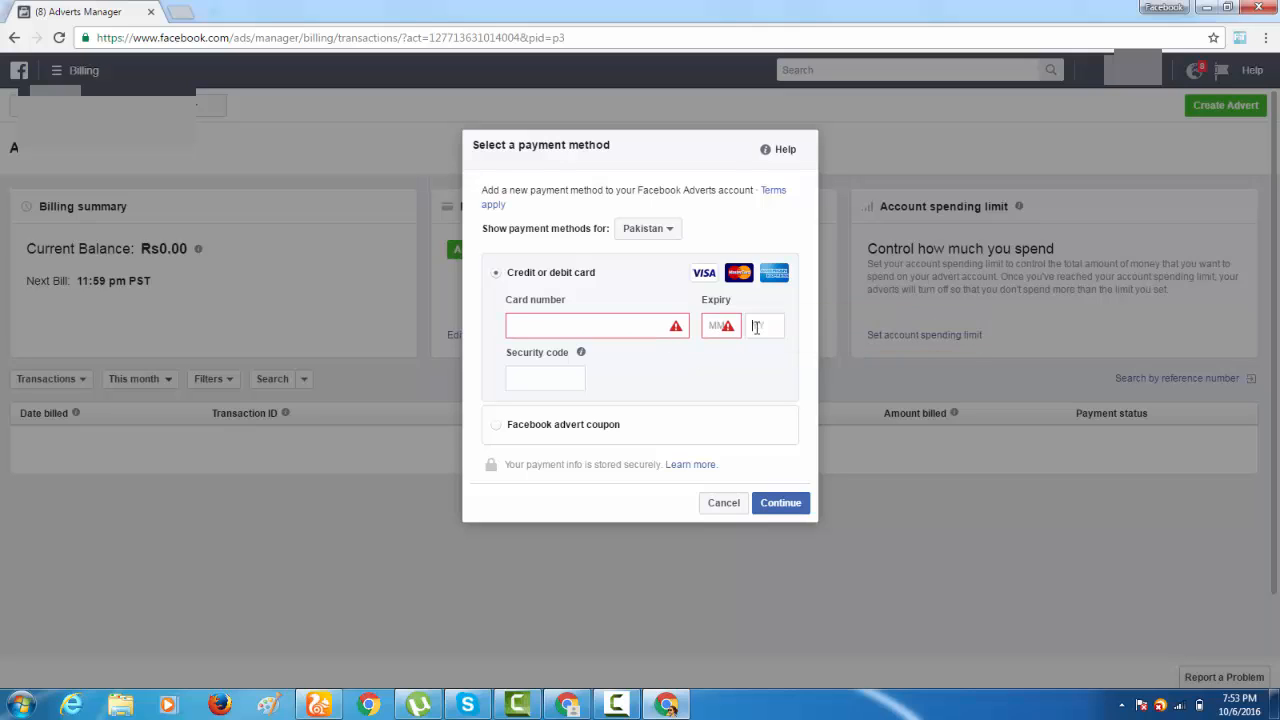
pyautogui.click(642, 328)
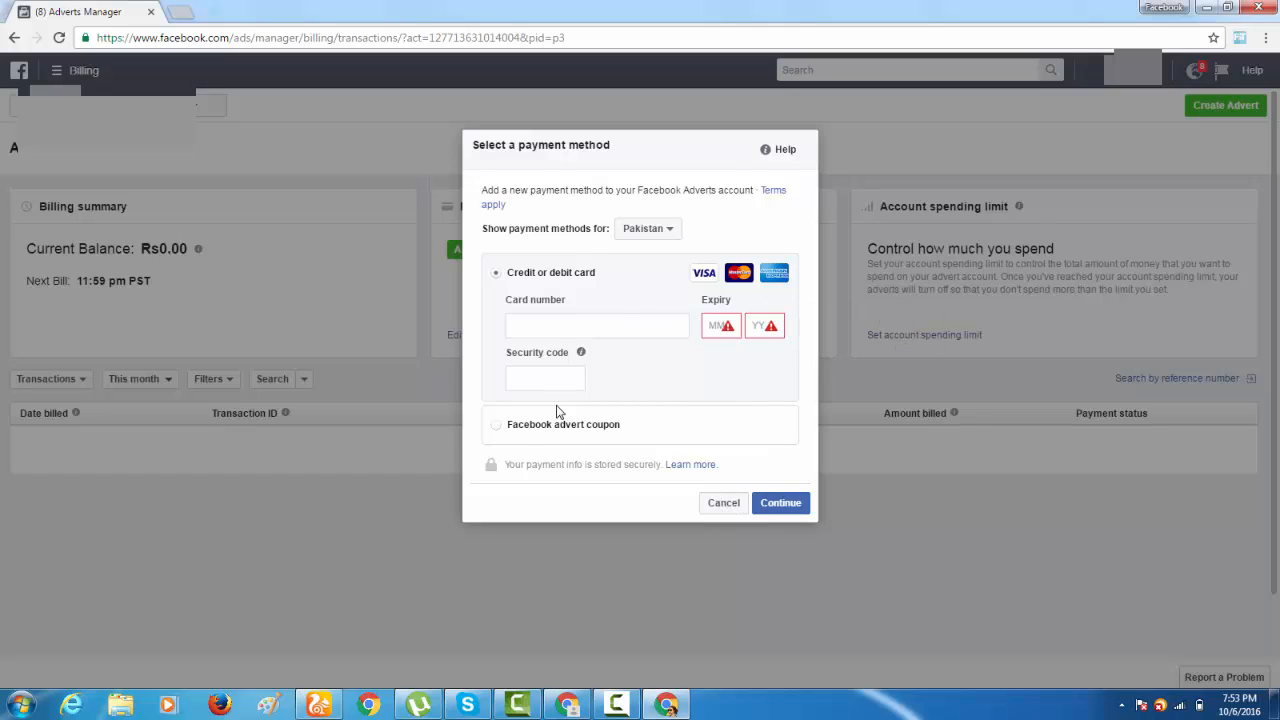
pyautogui.click(718, 503)
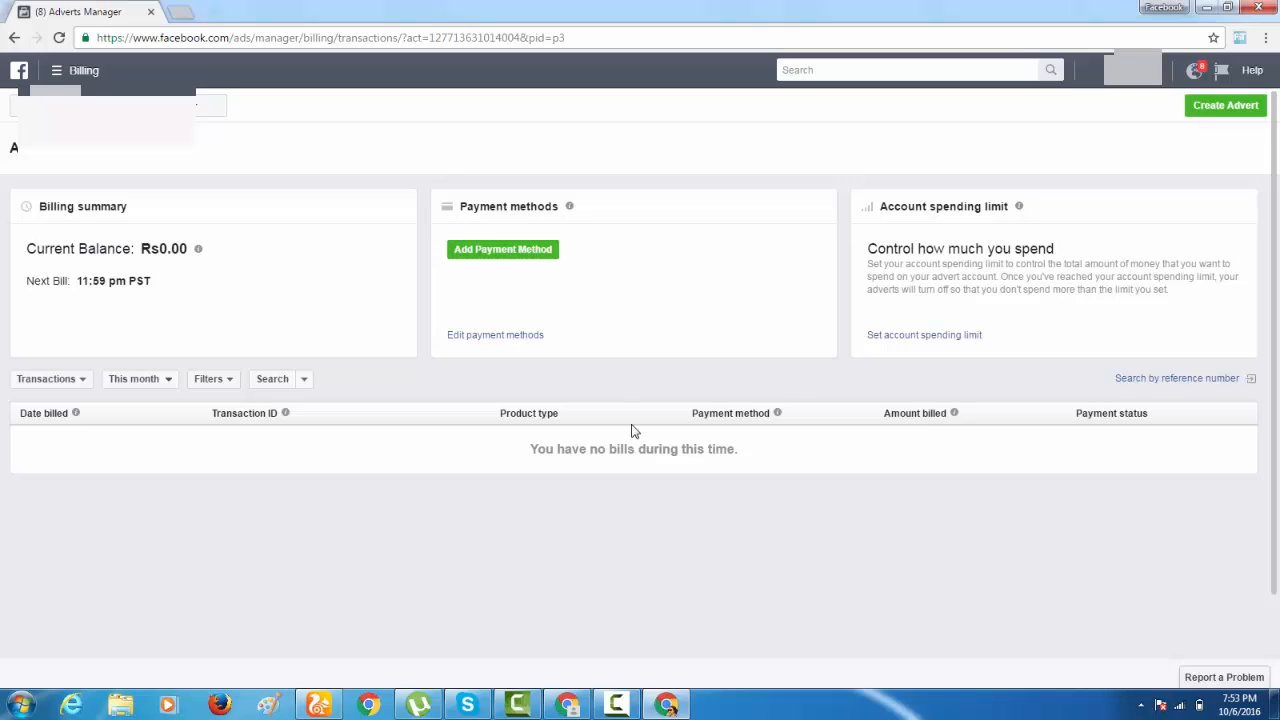
pyautogui.click(617, 705)
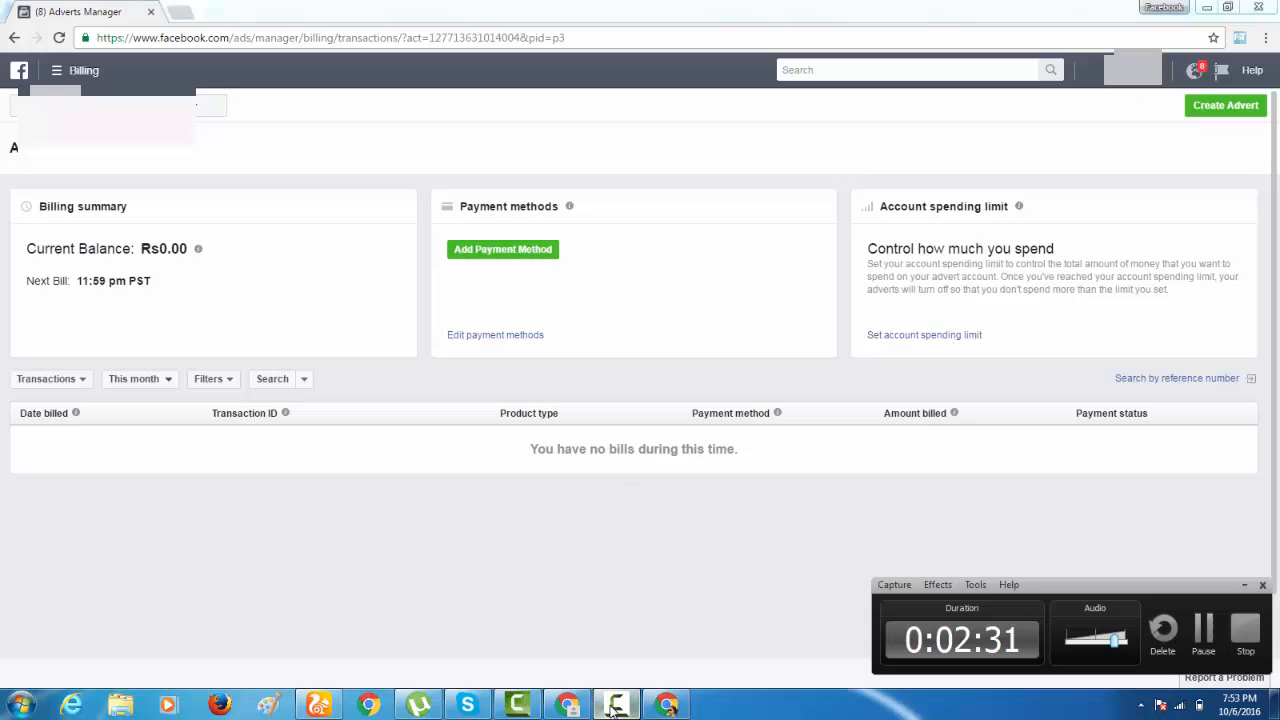
pyautogui.click(1245, 630)
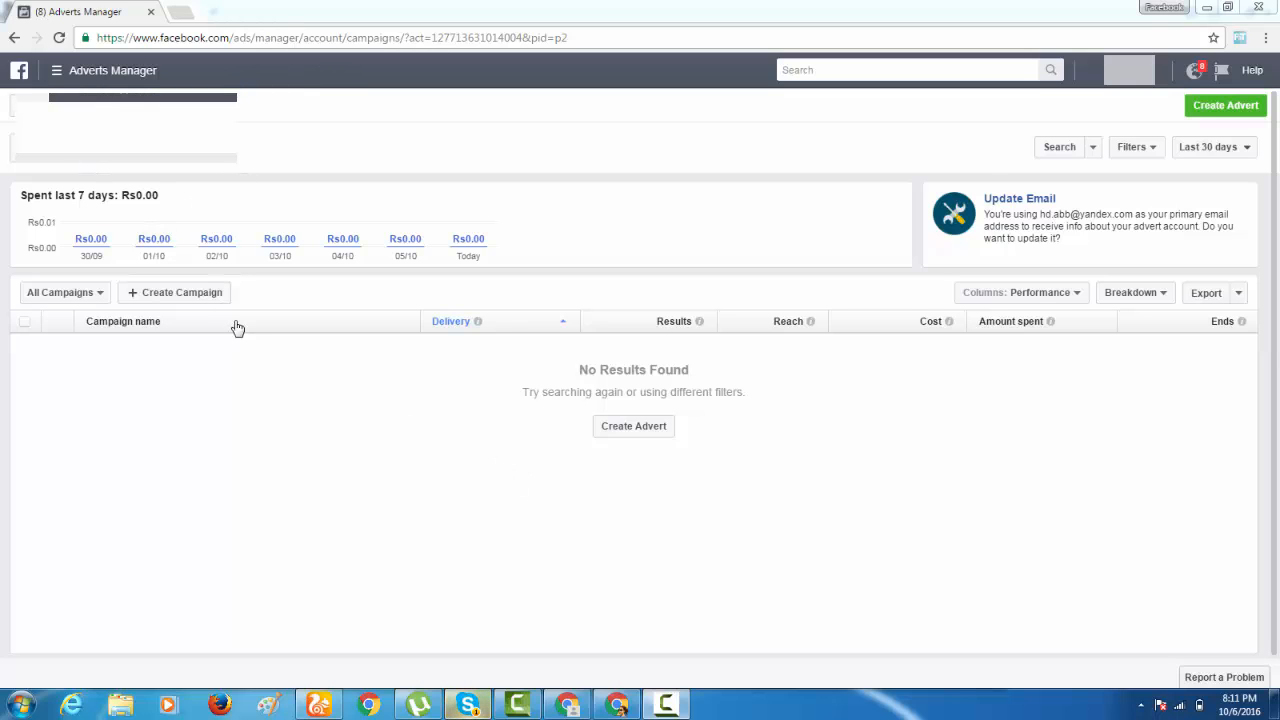
# Create a campaign with the Promote your Page objective, keep the name Page Likes, and proceed to advert account creation.
pyautogui.click(206, 297)
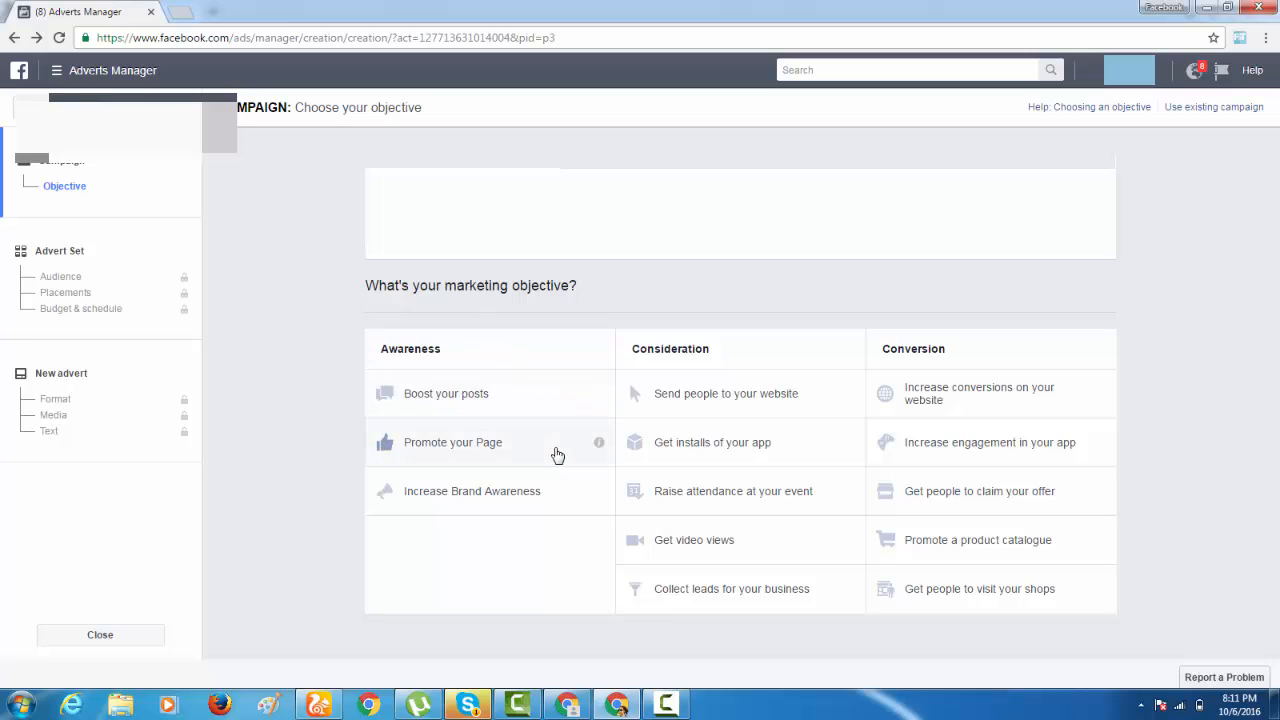
pyautogui.click(557, 455)
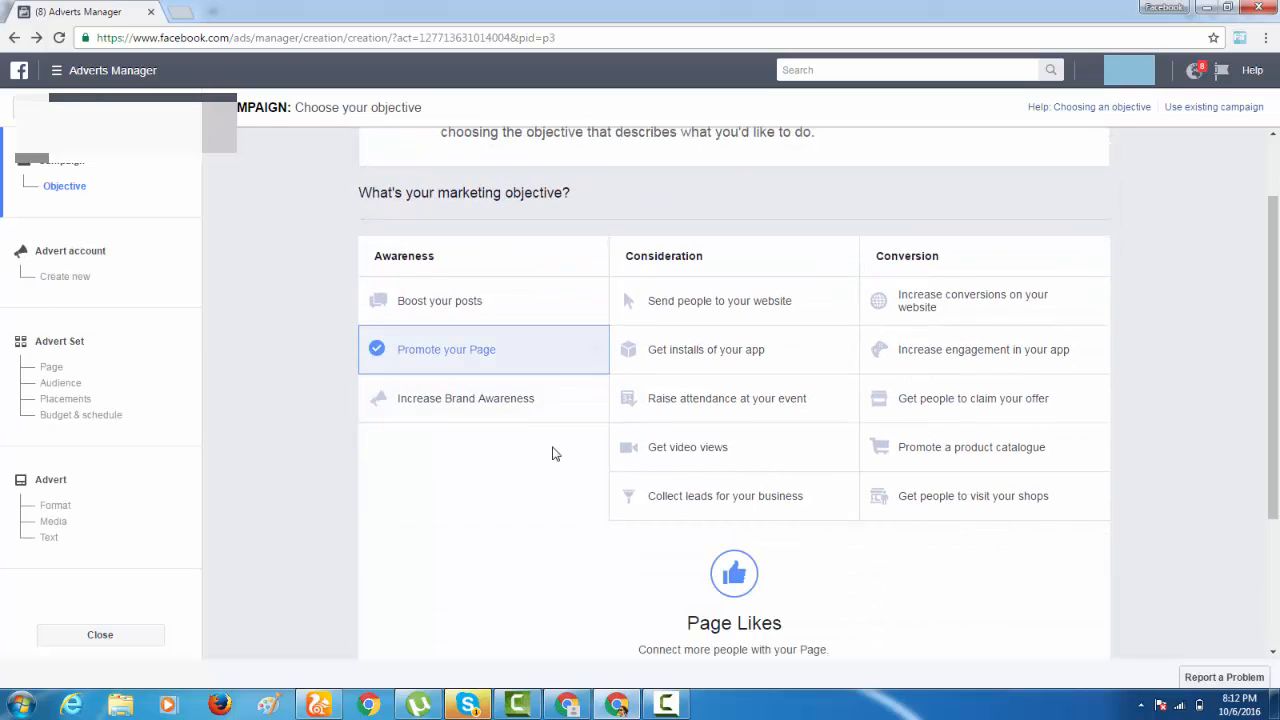
pyautogui.scroll(-3, 557, 454)
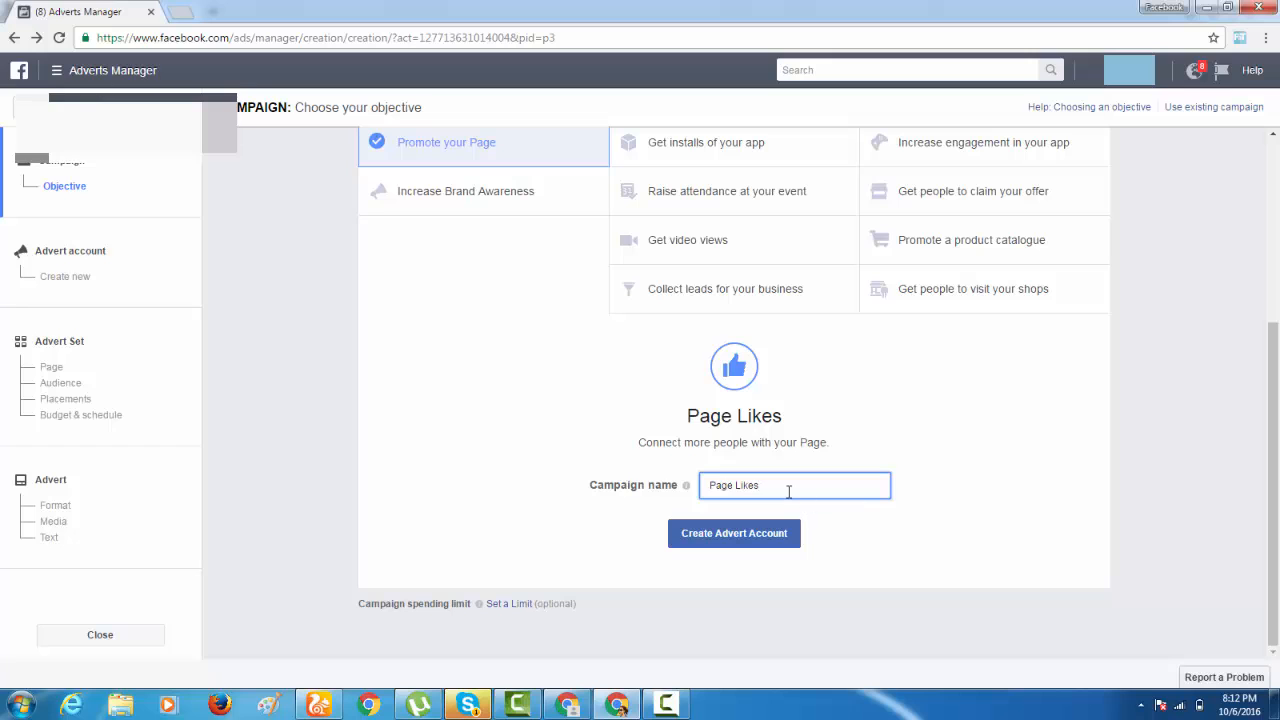
pyautogui.click(780, 537)
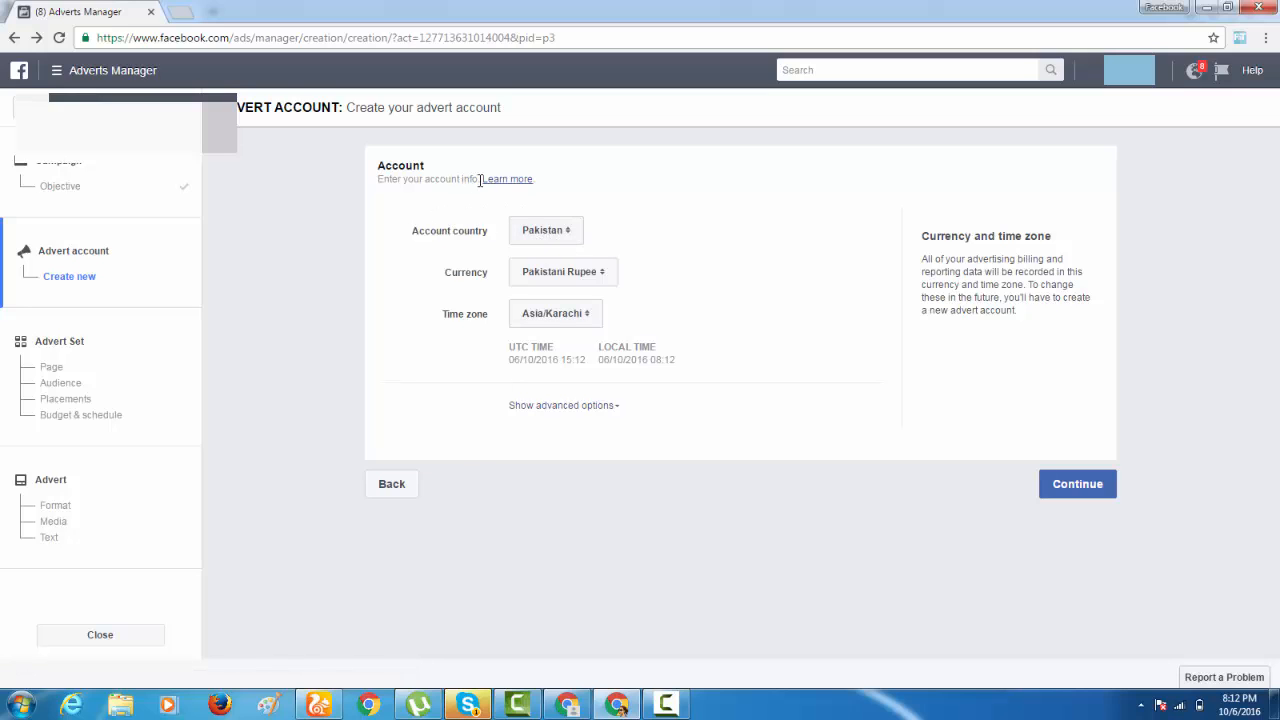
# Check the available currencies and accept Pakistan, Pakistani Rupee and Asia/Karachi as the advert account settings.
pyautogui.click(565, 287)
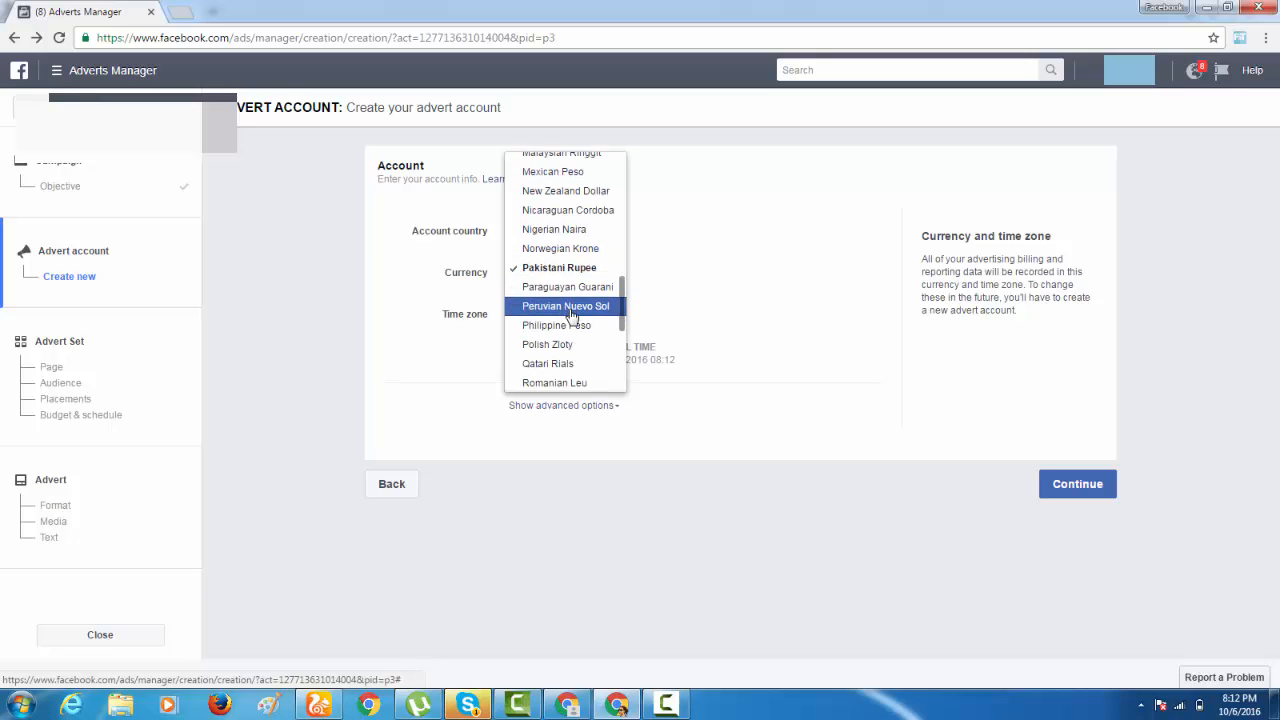
pyautogui.scroll(-3, 566, 310)
pyautogui.click(671, 285)
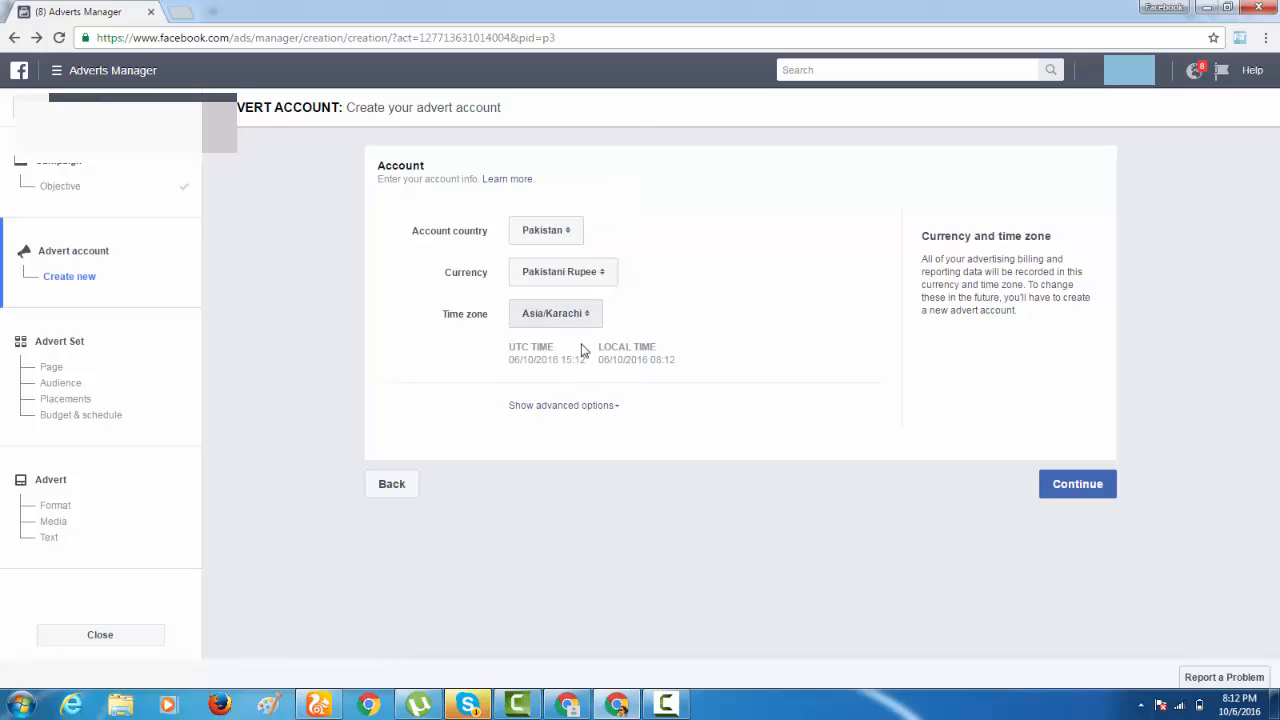
pyautogui.click(1066, 484)
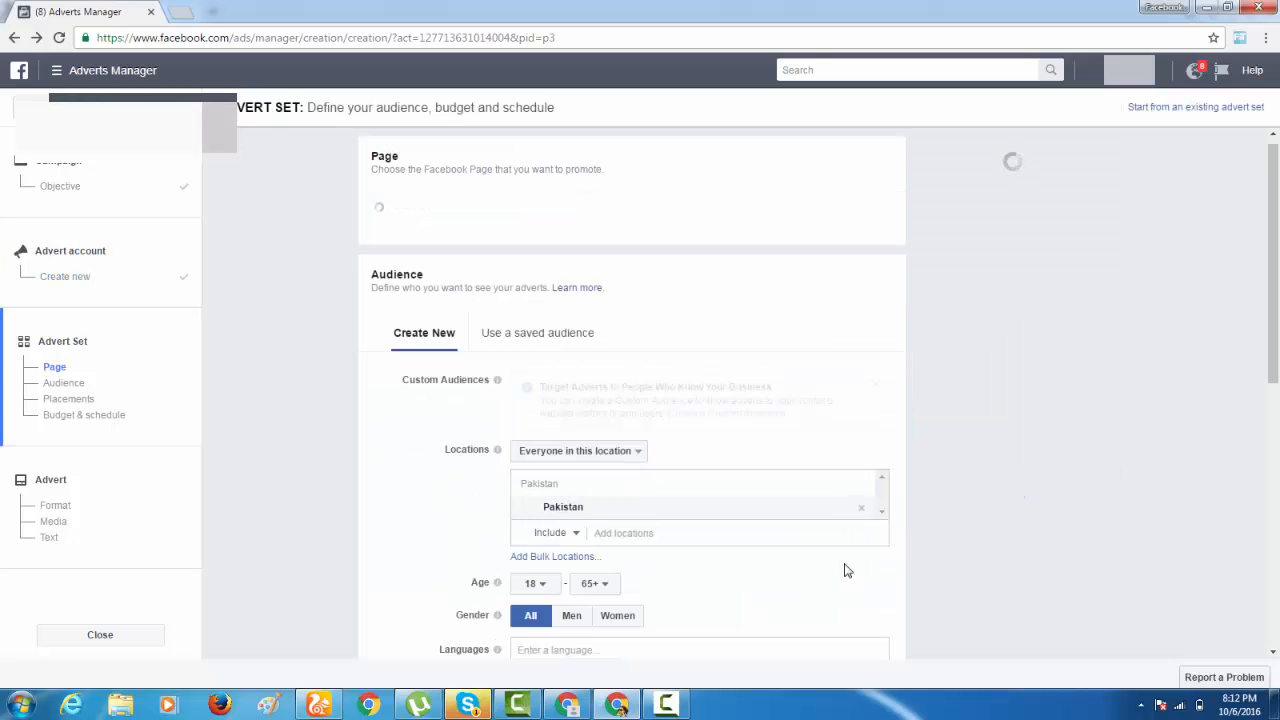
# Dismiss the Custom Audiences tip and choose Cool Stuff as the Facebook Page to promote.
pyautogui.click(875, 385)
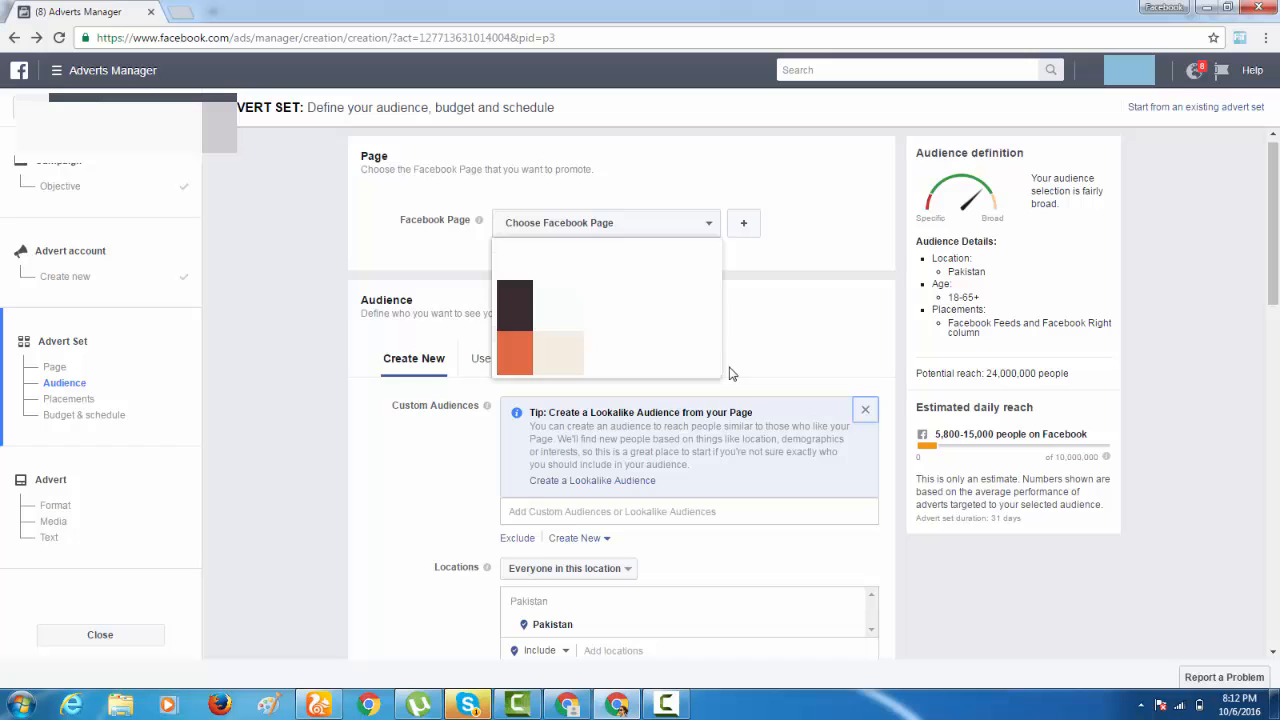
pyautogui.scroll(-2, 729, 373)
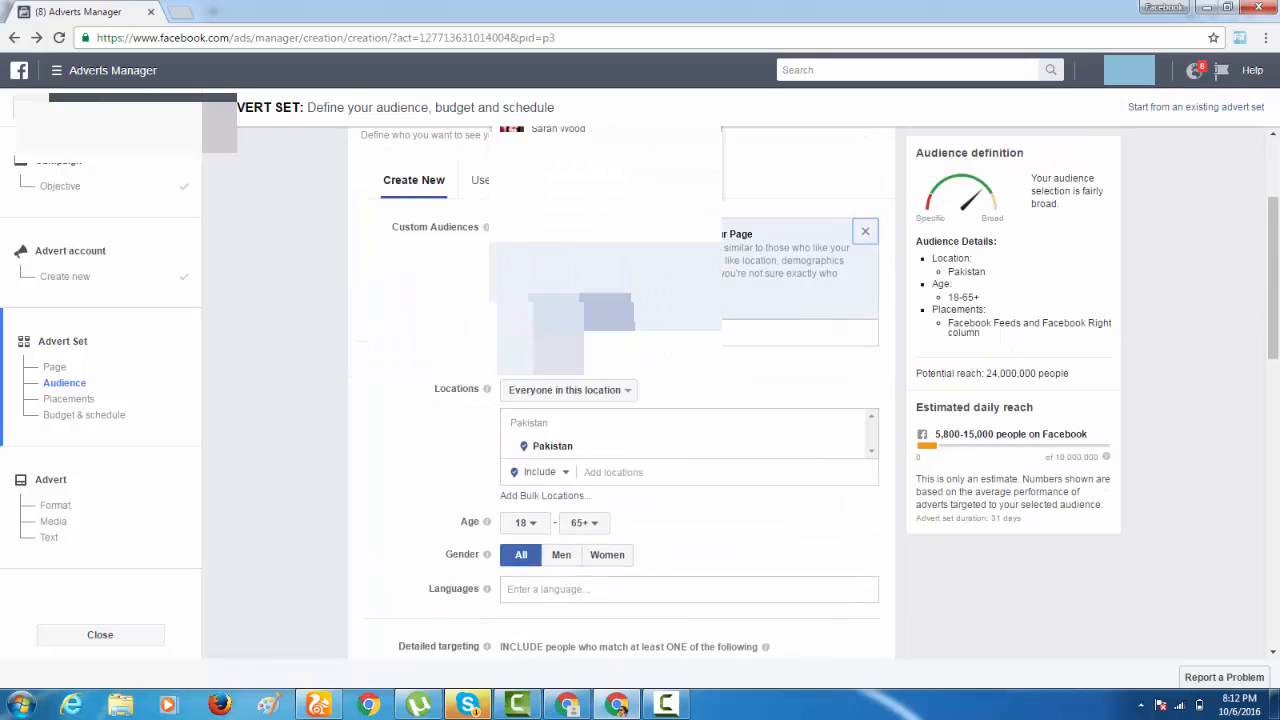
pyautogui.scroll(2, 660, 350)
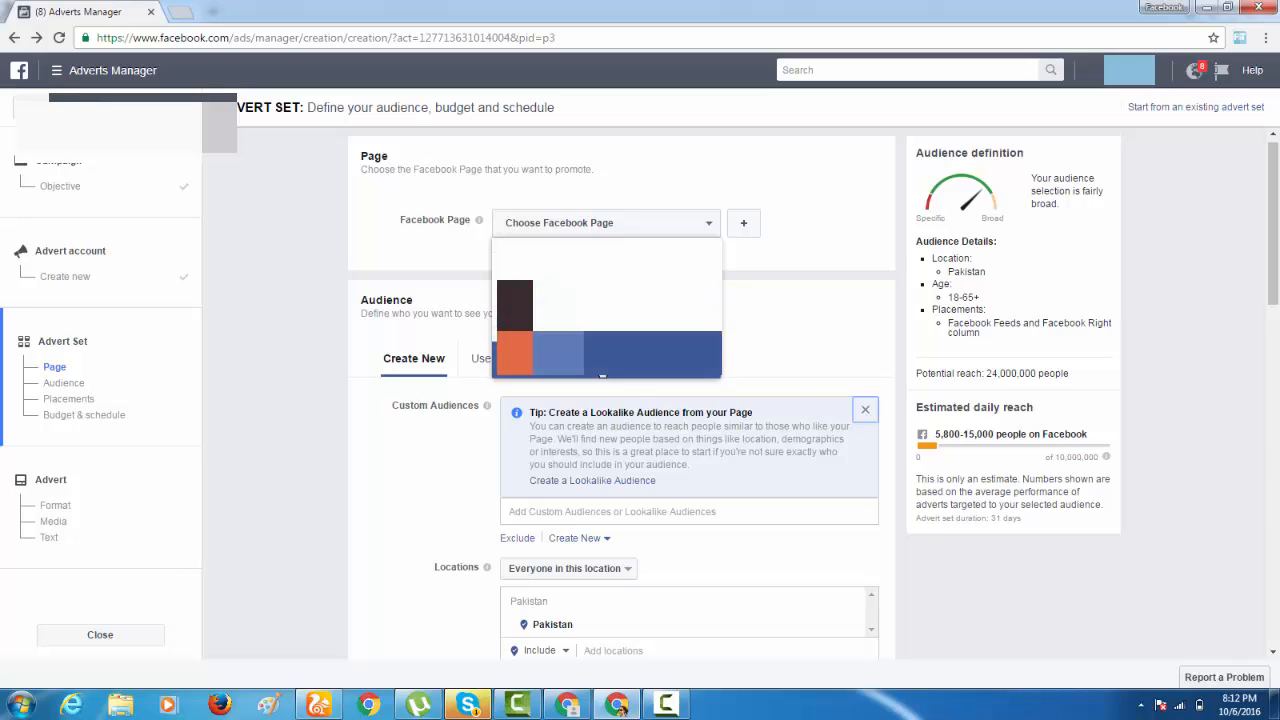
pyautogui.click(604, 368)
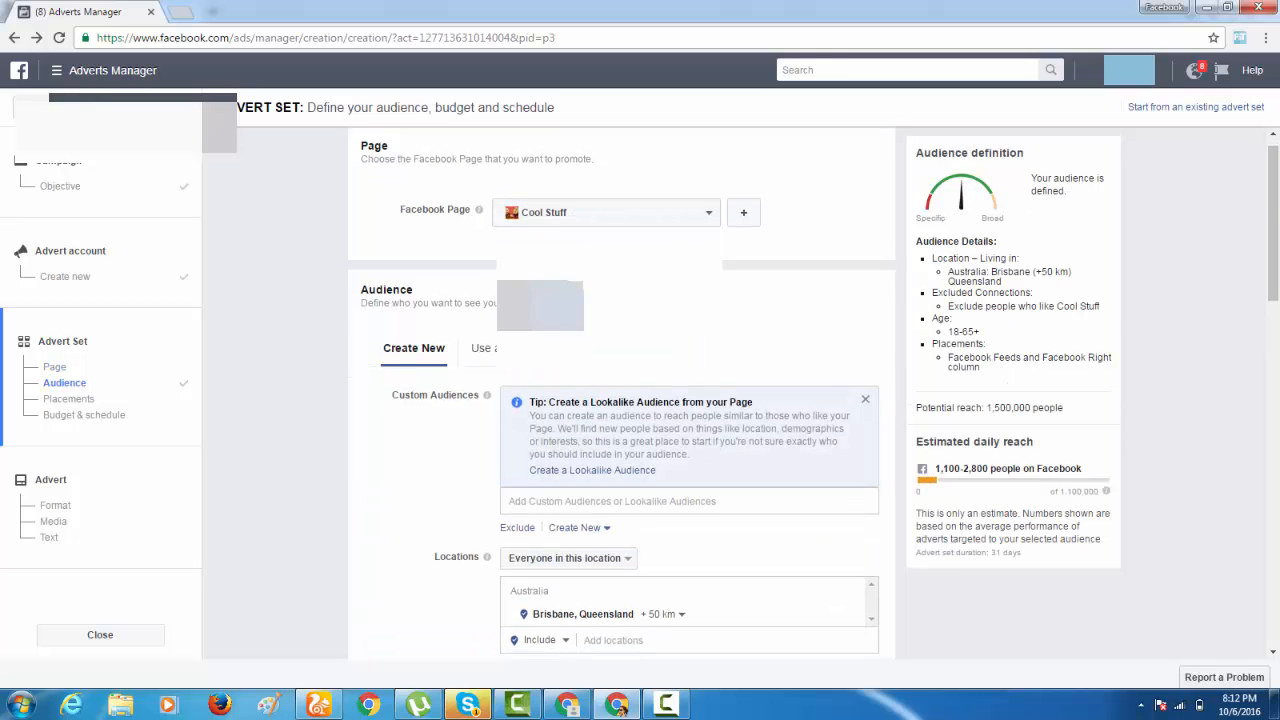
# Dismiss the Windows color scheme prompt and replace the audience's Brisbane, Queensland location with Pakistan, keeping Everyone in this location.
pyautogui.scroll(-3, 657, 383)
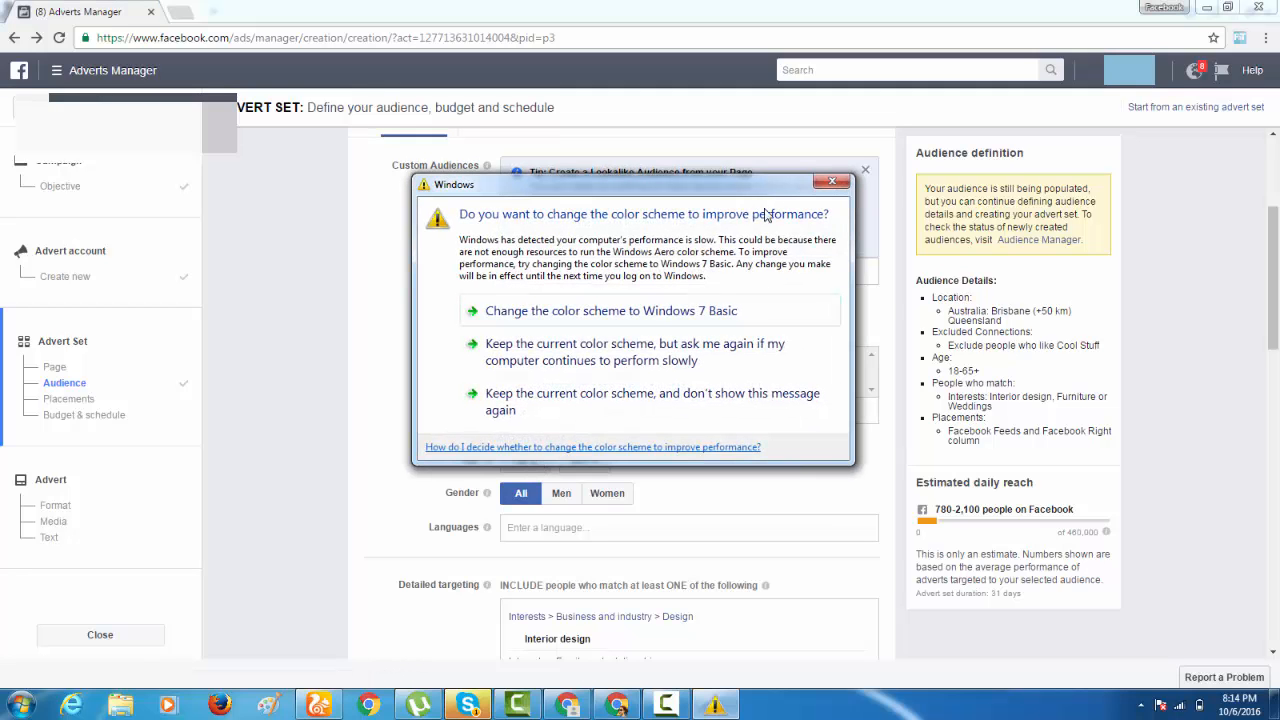
pyautogui.click(822, 182)
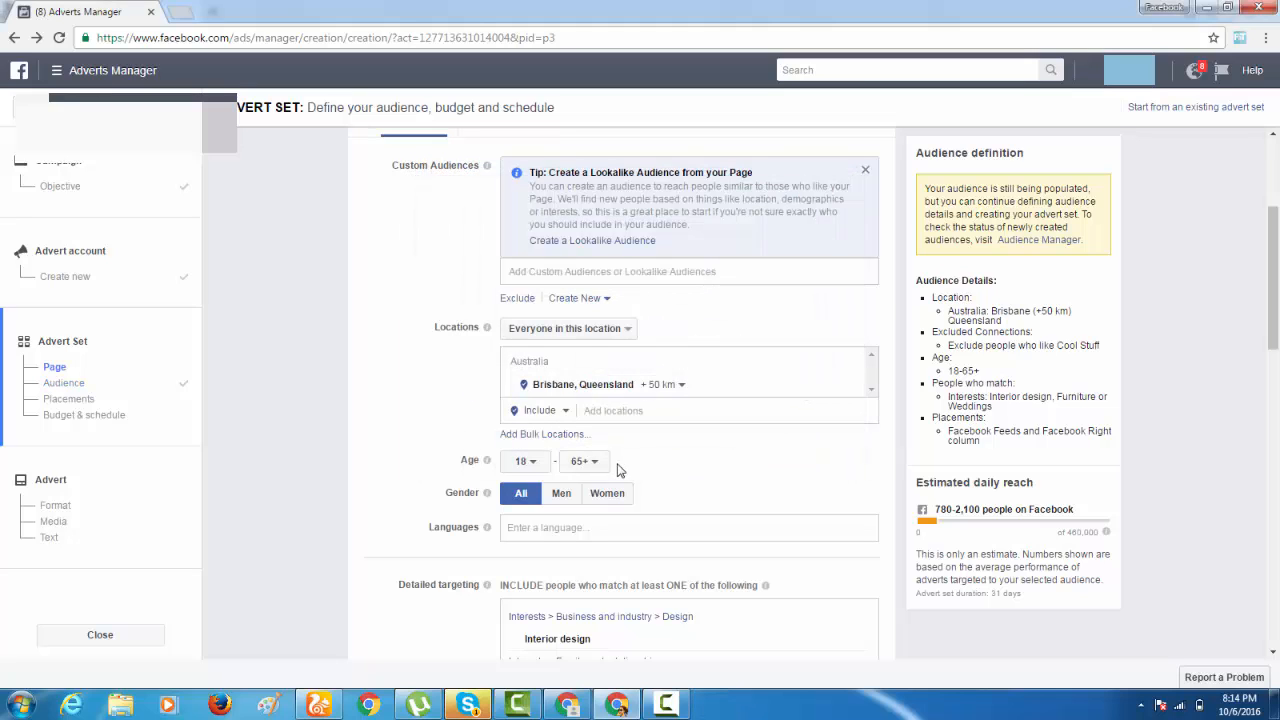
pyautogui.click(588, 330)
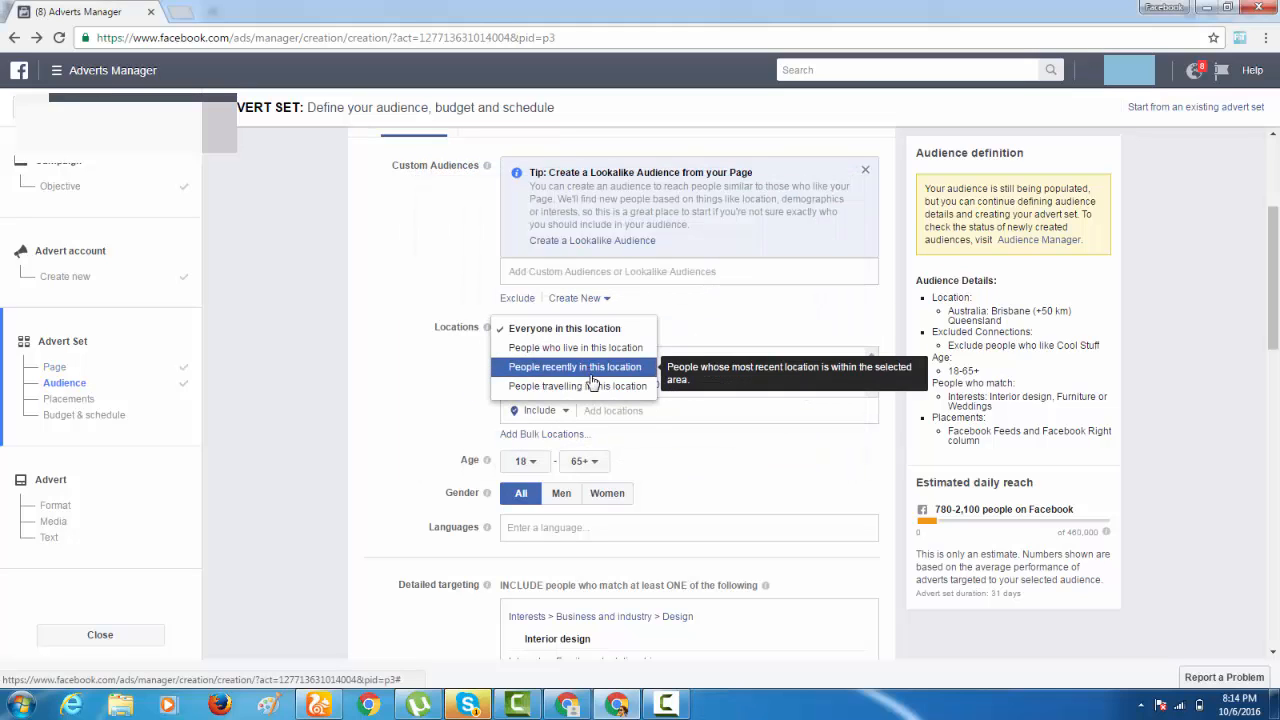
pyautogui.click(692, 322)
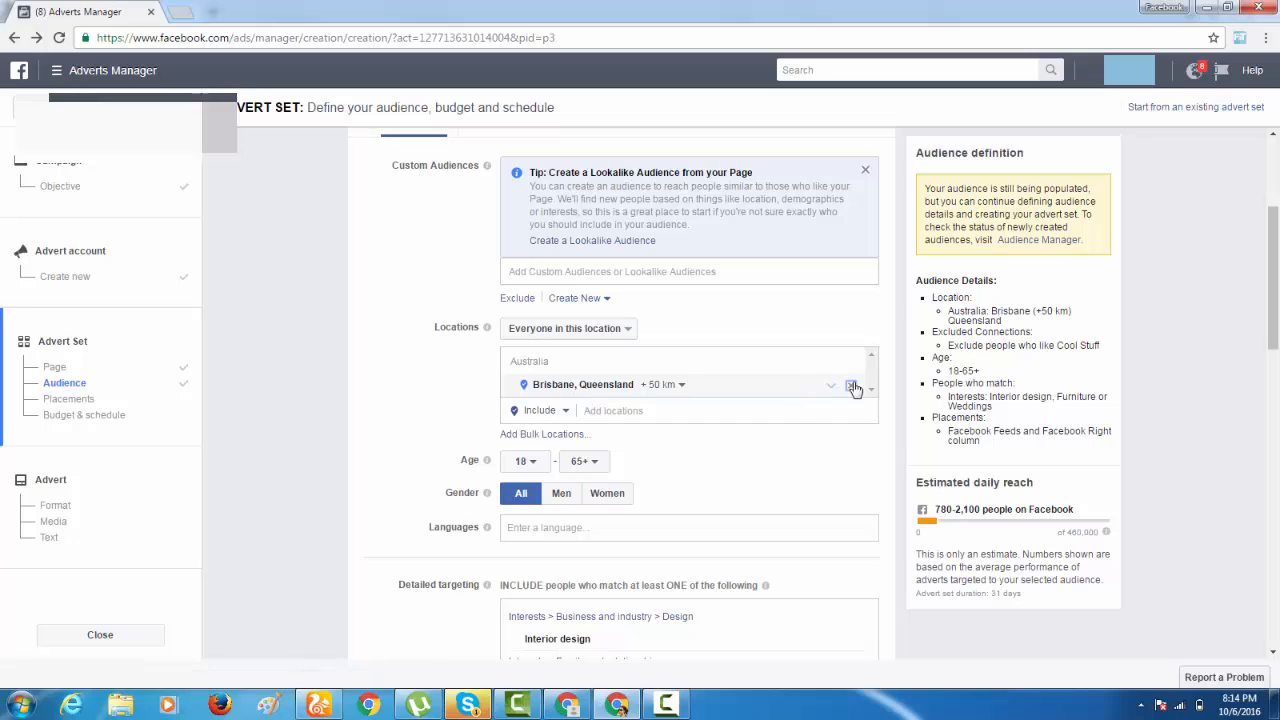
pyautogui.click(849, 385)
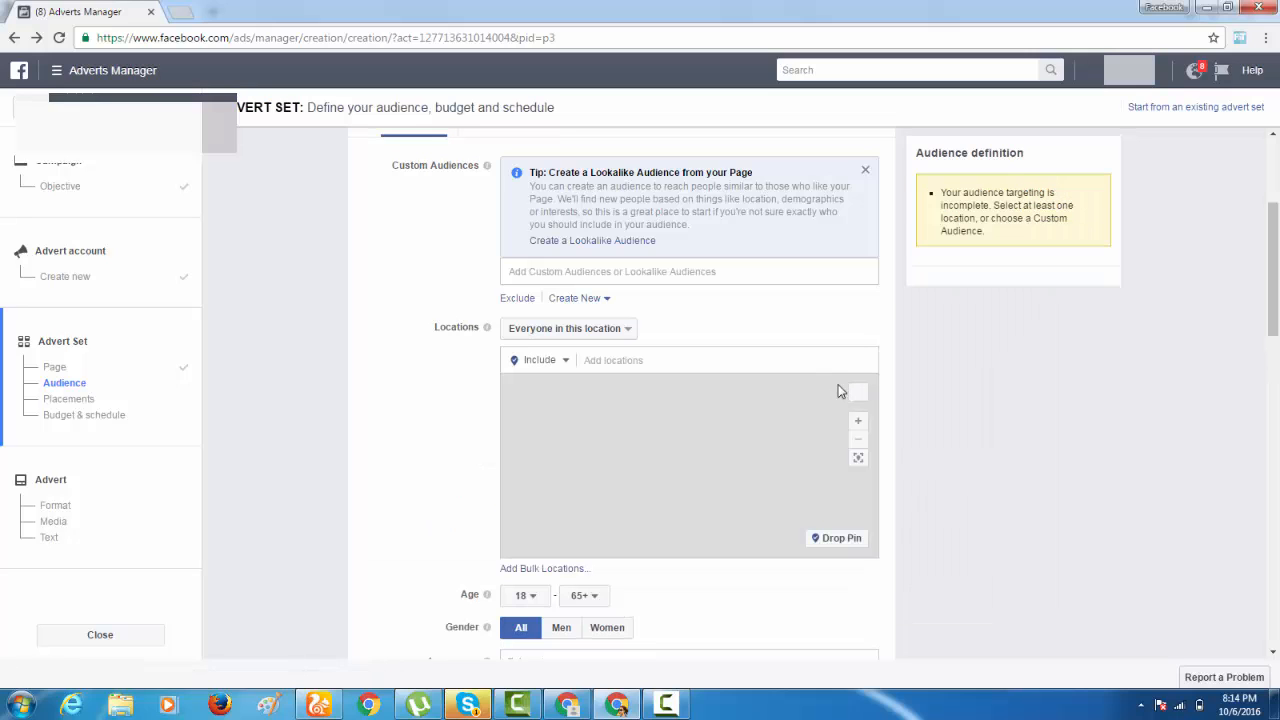
pyautogui.click(640, 362)
pyautogui.write('pakista')
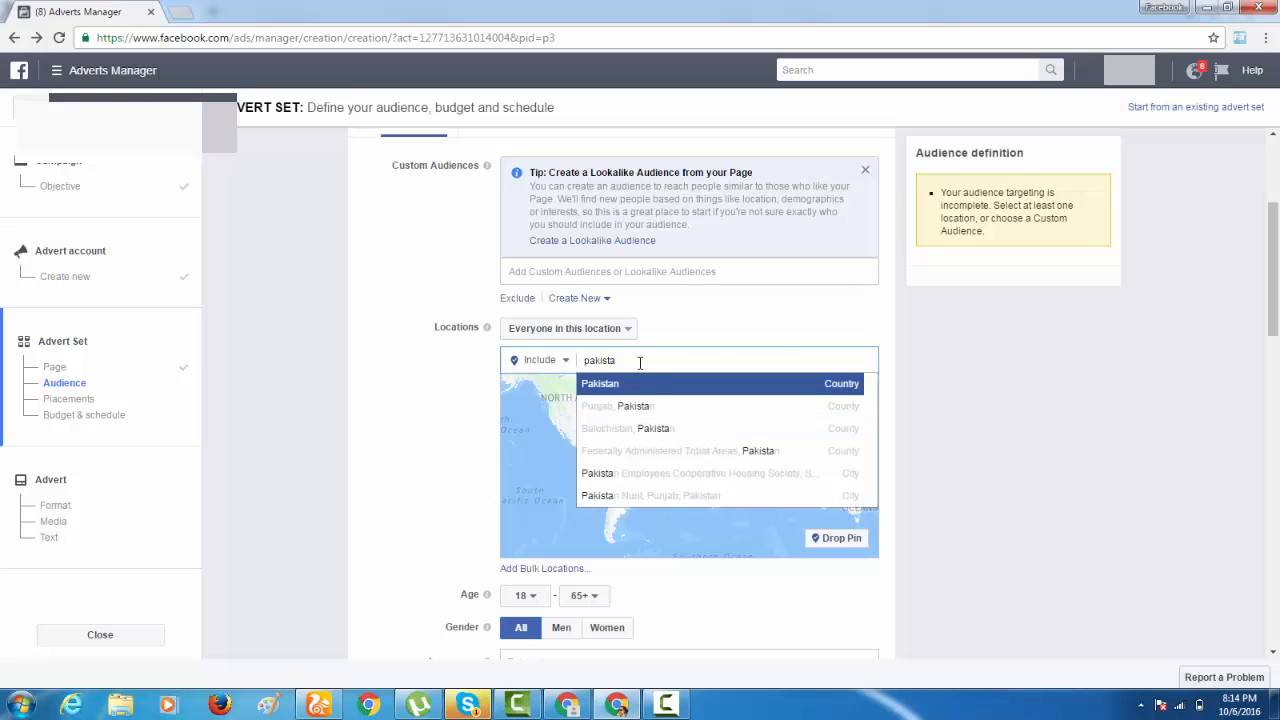
pyautogui.press('Return')
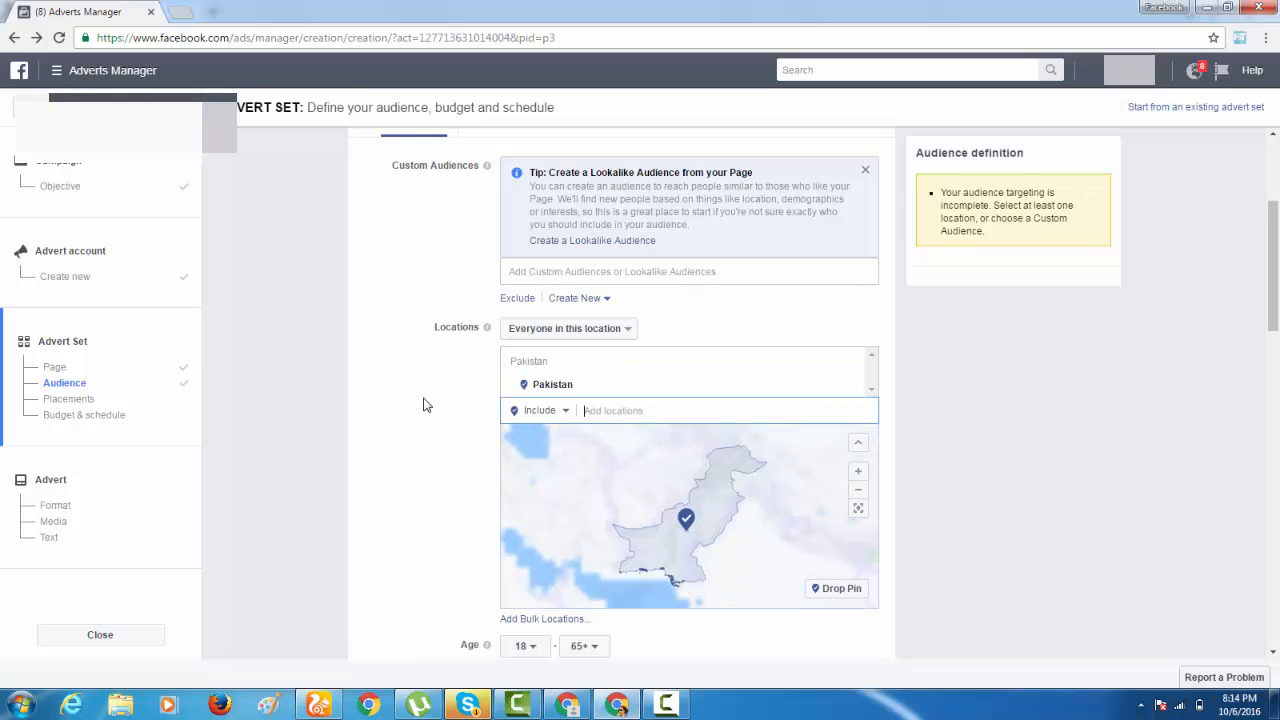
# Set the audience's minimum age to 15.
pyautogui.scroll(-1, 423, 404)
pyautogui.scroll(-2, 470, 420)
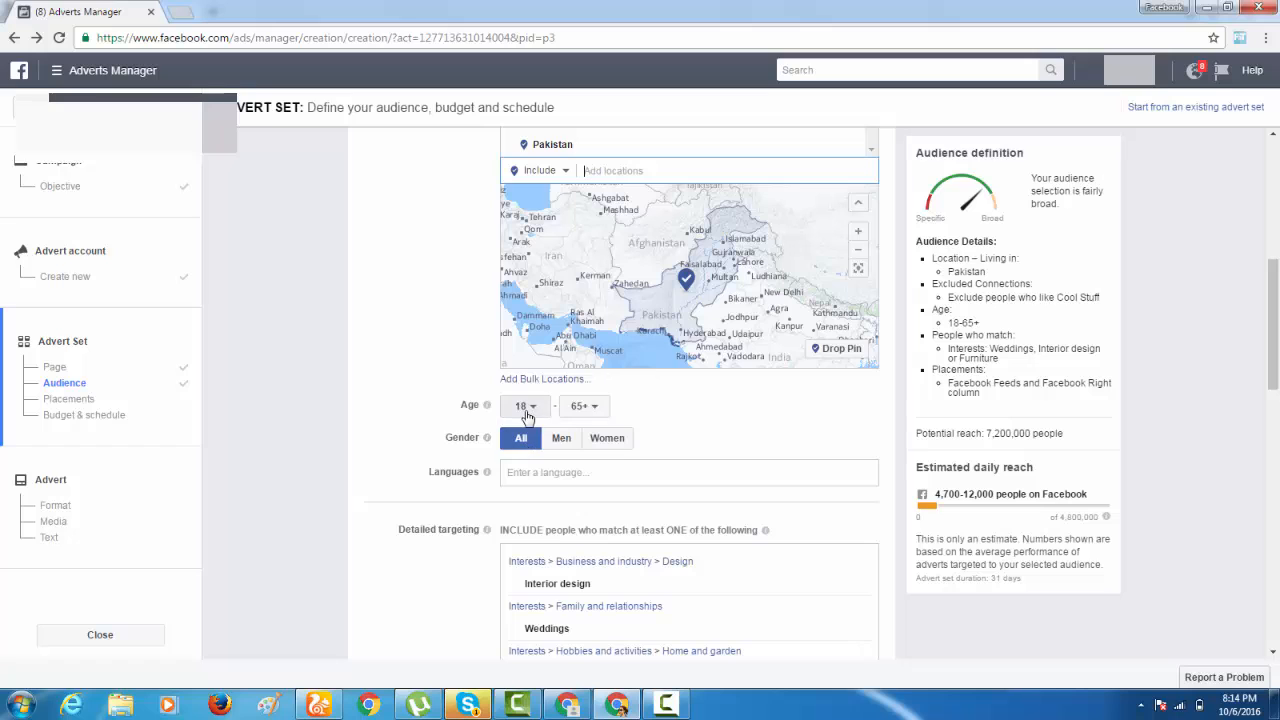
pyautogui.click(528, 406)
pyautogui.click(533, 402)
pyautogui.scroll(-2, 535, 398)
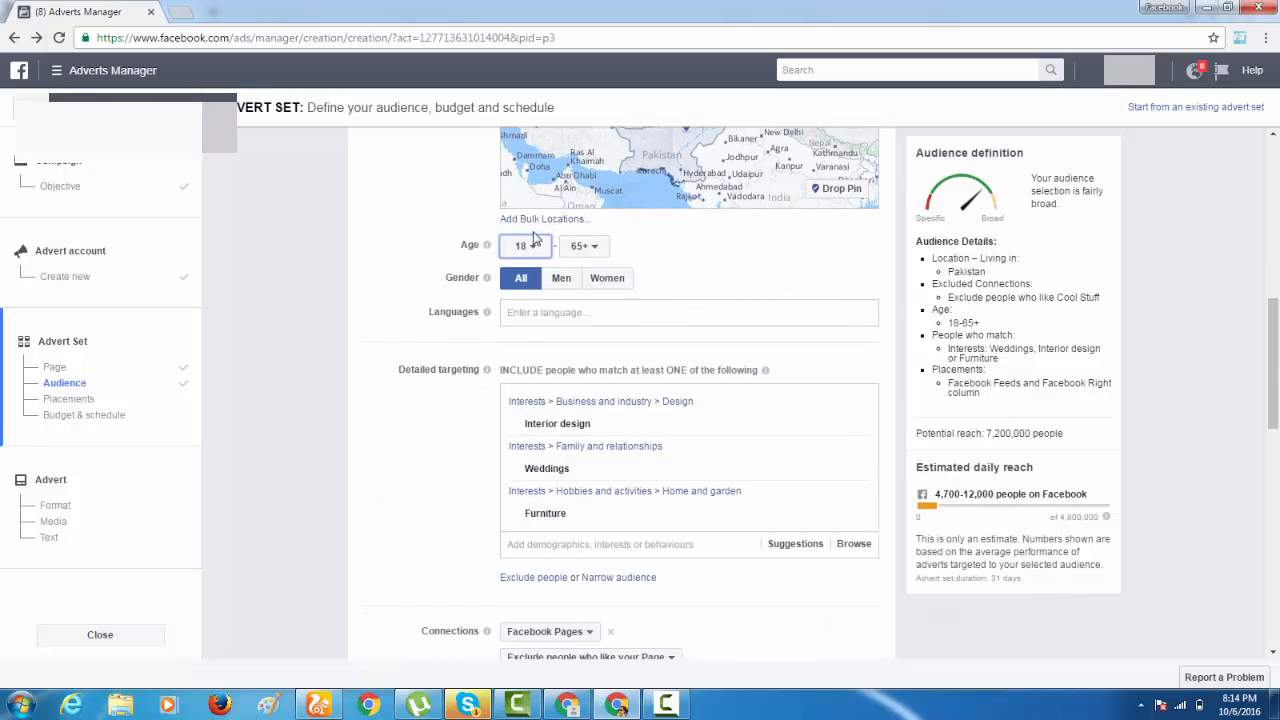
pyautogui.click(530, 245)
pyautogui.scroll(-4, 530, 405)
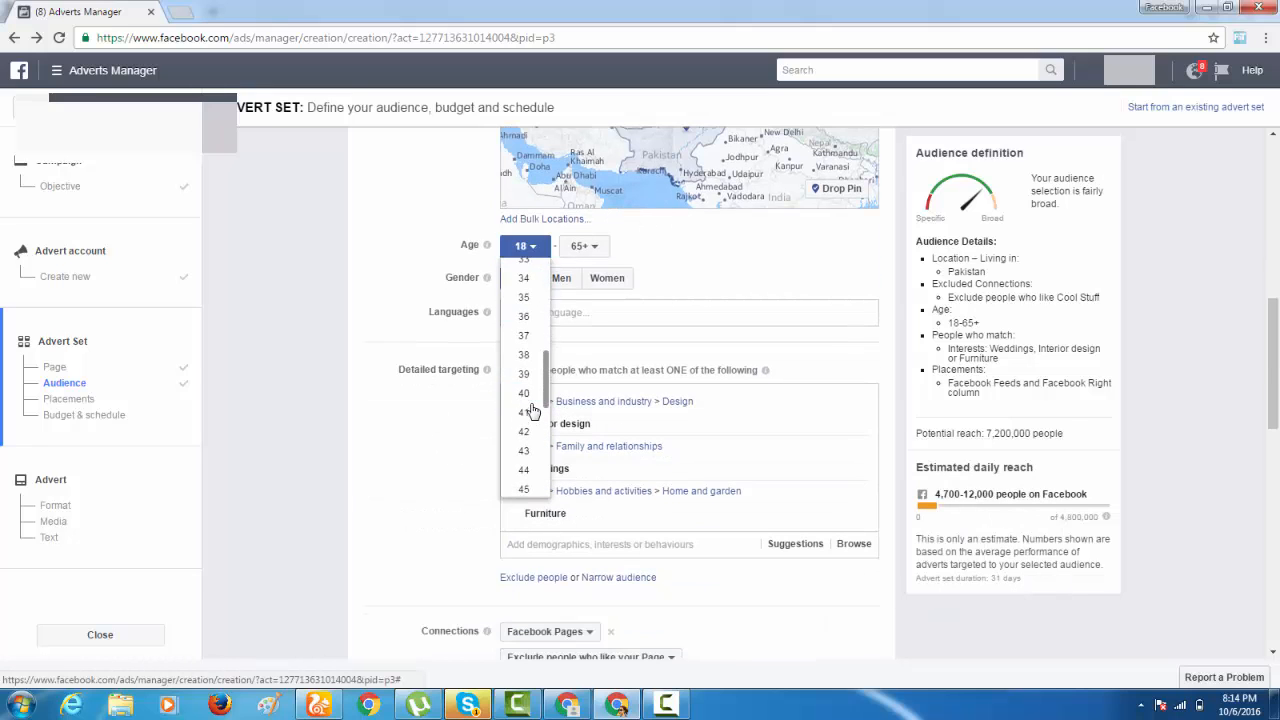
pyautogui.scroll(3, 533, 412)
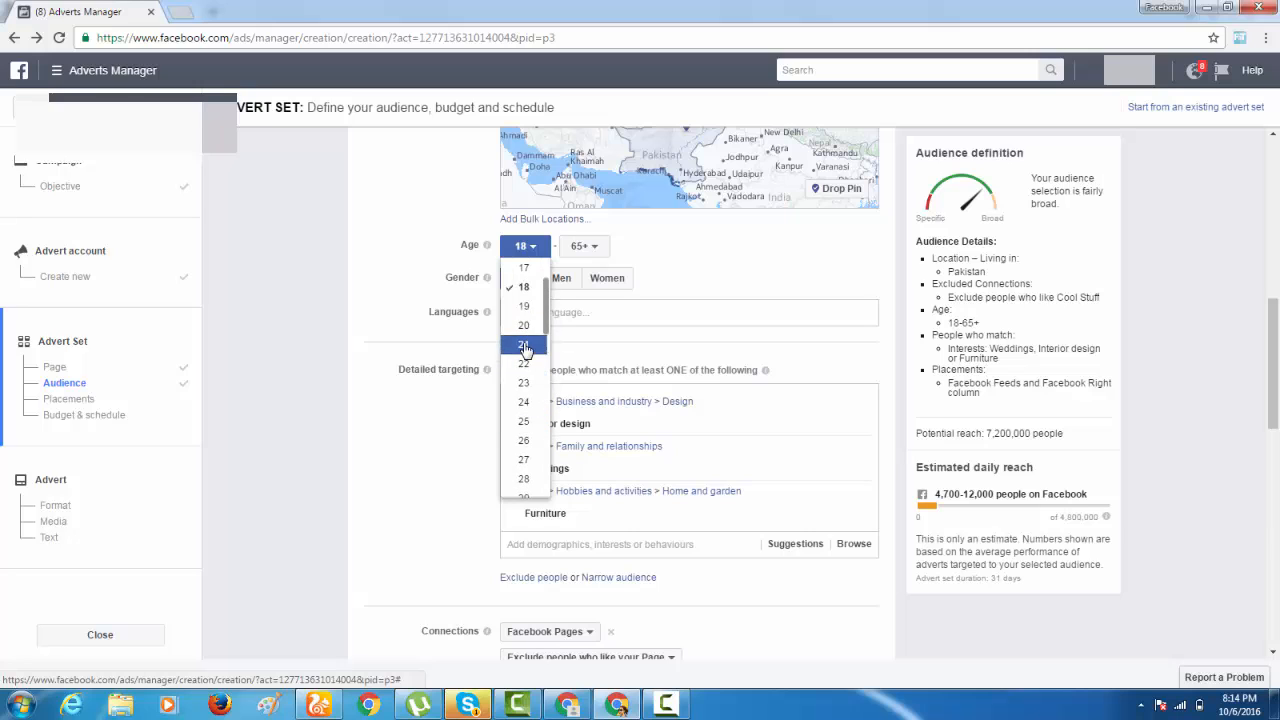
pyautogui.scroll(1, 525, 347)
pyautogui.click(527, 310)
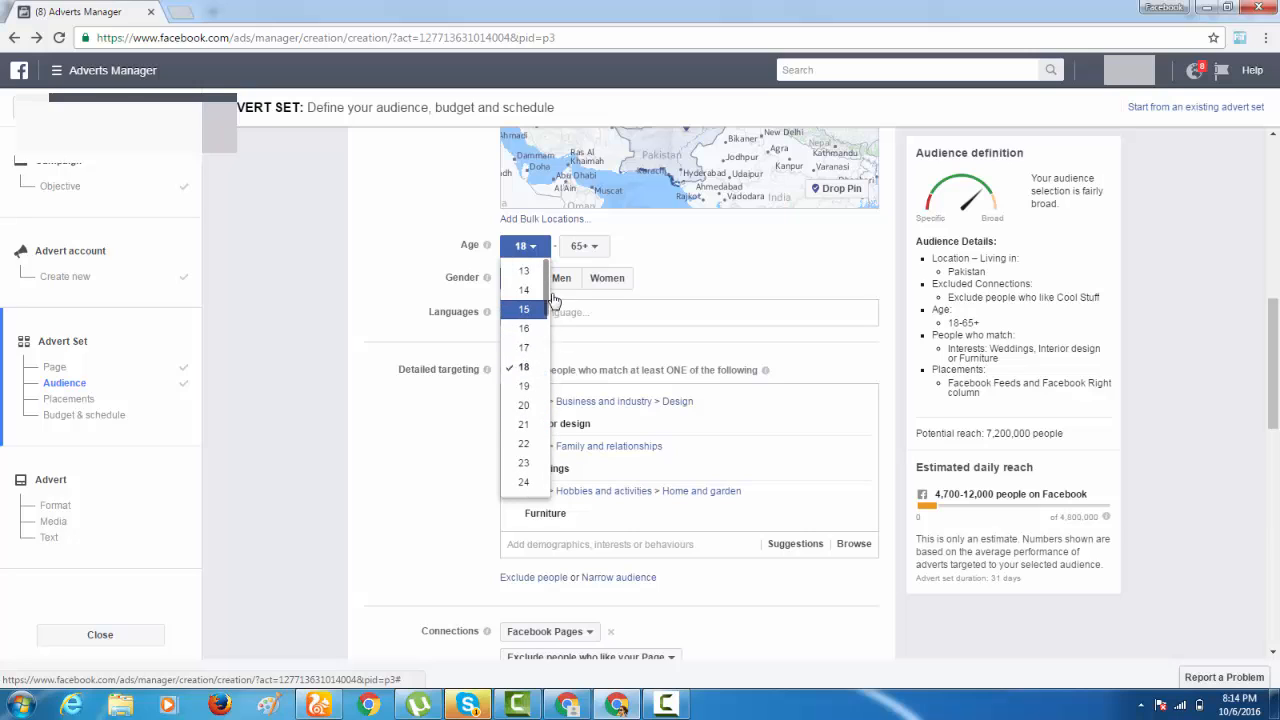
# Set the audience's maximum age to 55.
pyautogui.click(583, 247)
pyautogui.scroll(-4, 586, 423)
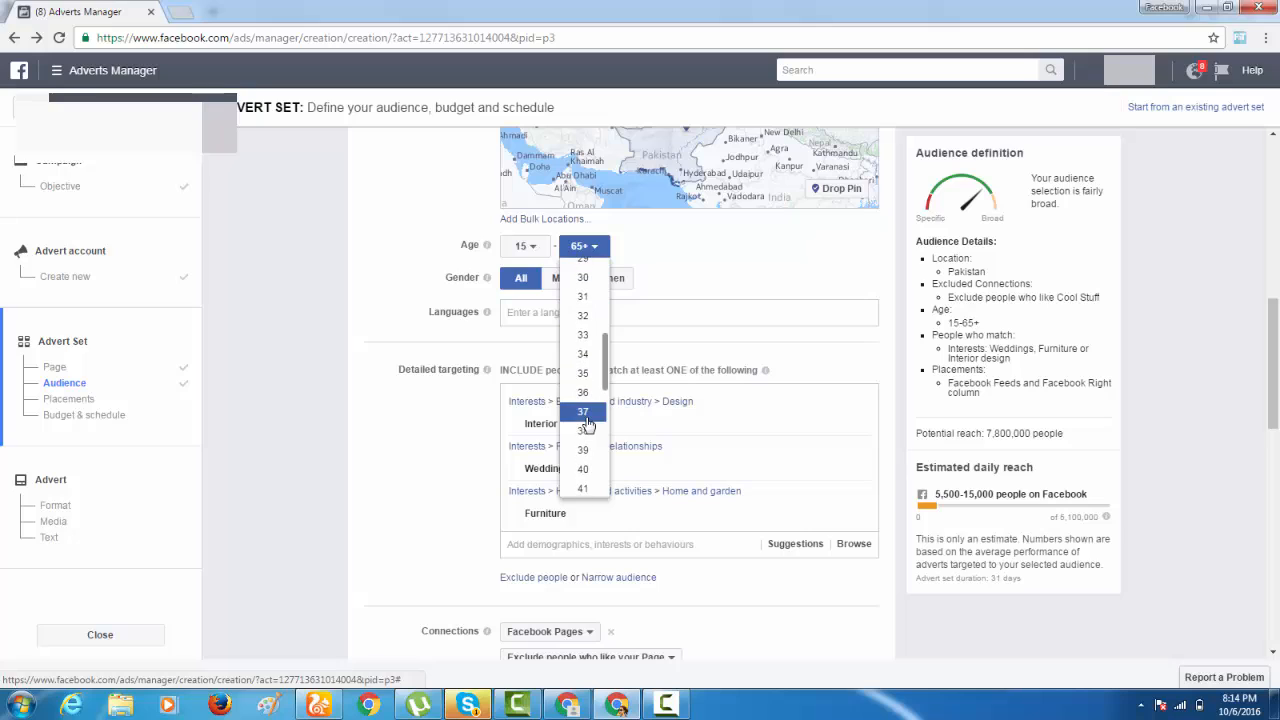
pyautogui.scroll(-3, 586, 430)
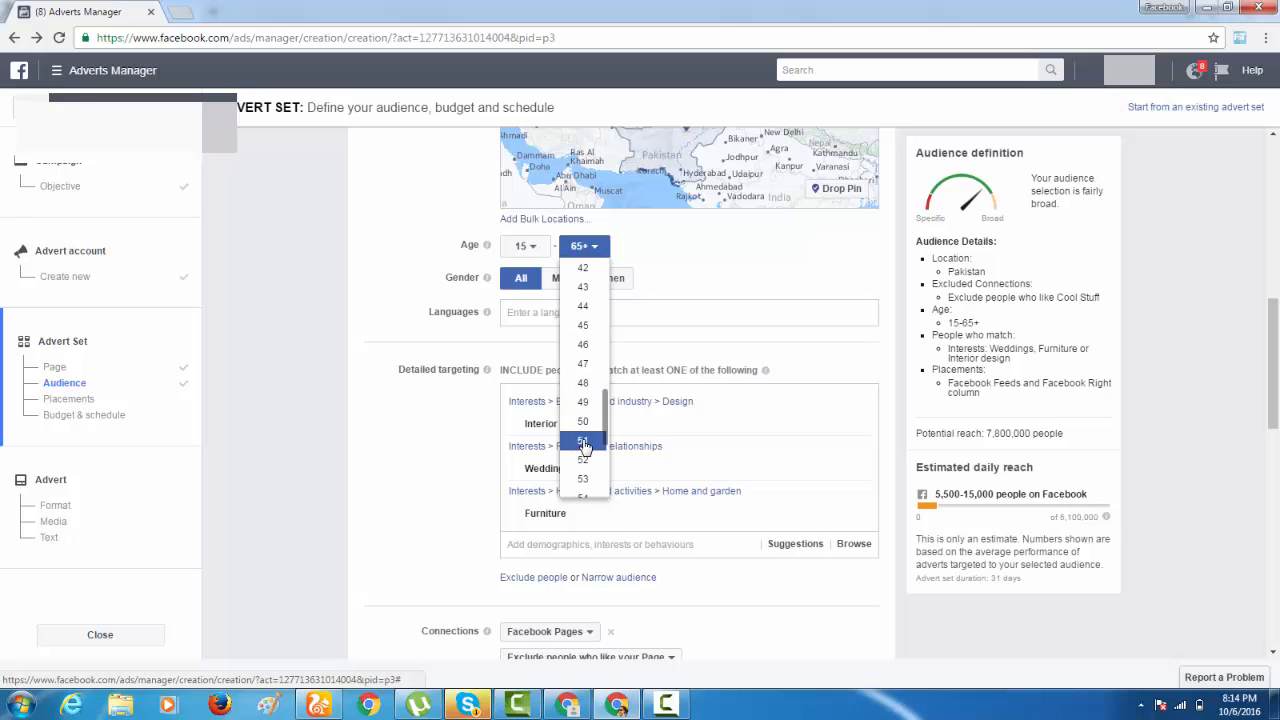
pyautogui.scroll(-2, 585, 443)
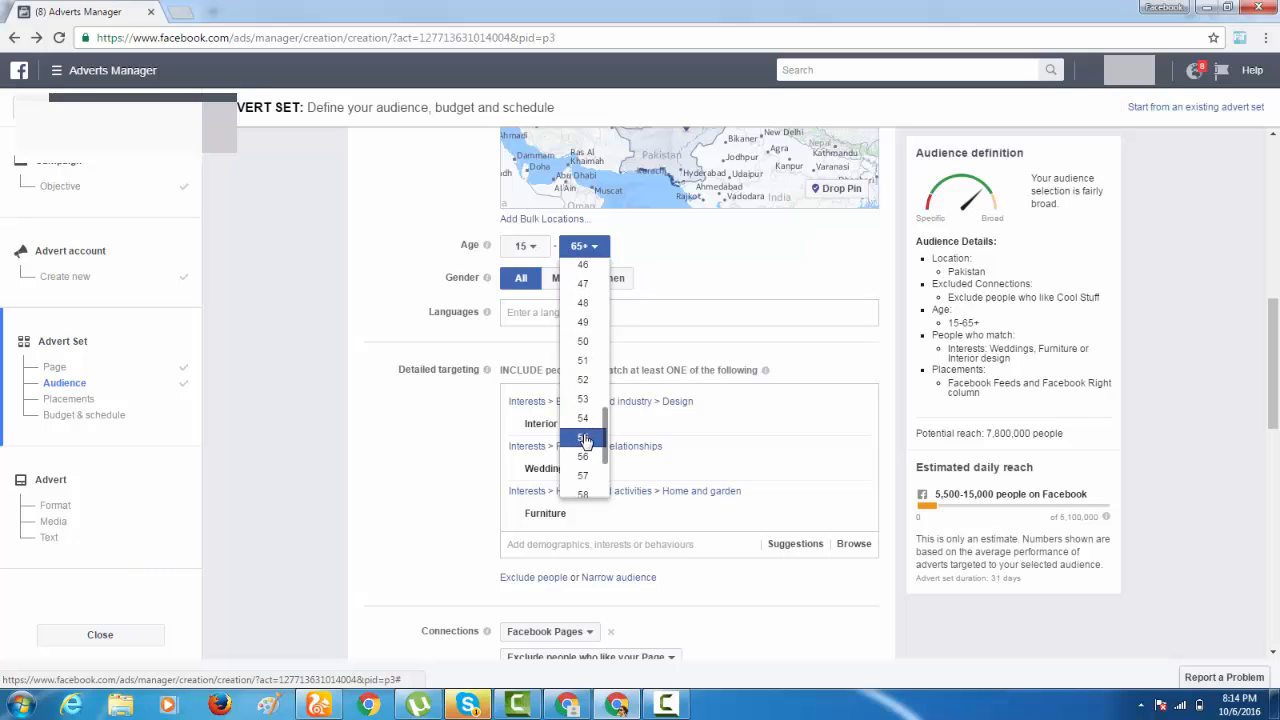
pyautogui.click(585, 440)
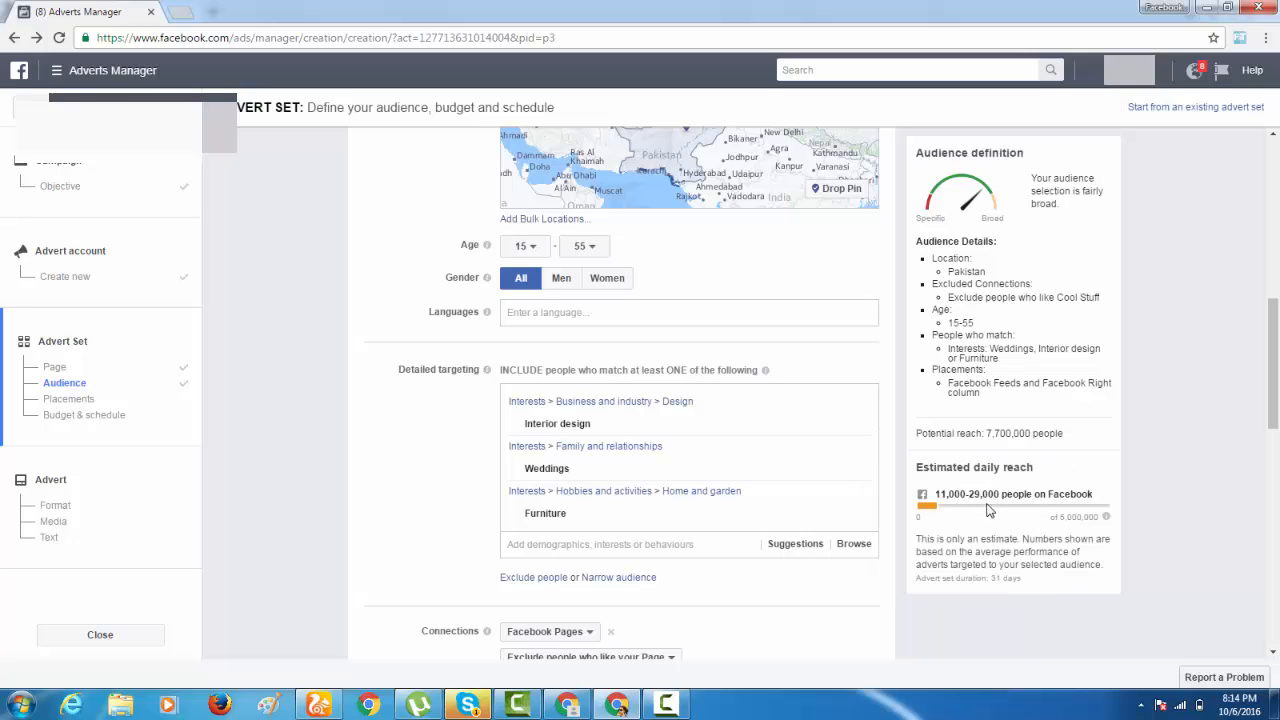
# Examine the minimum age choices for the audience, leaving 15 selected.
pyautogui.click(524, 246)
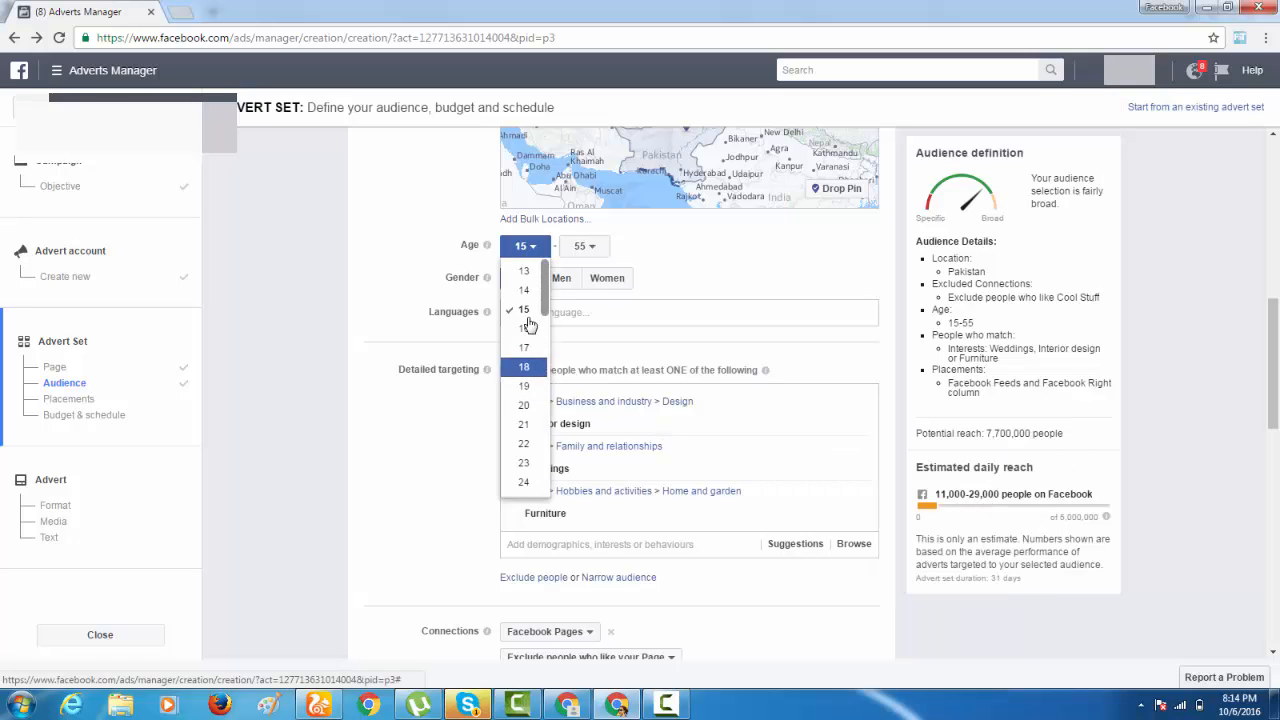
pyautogui.click(980, 507)
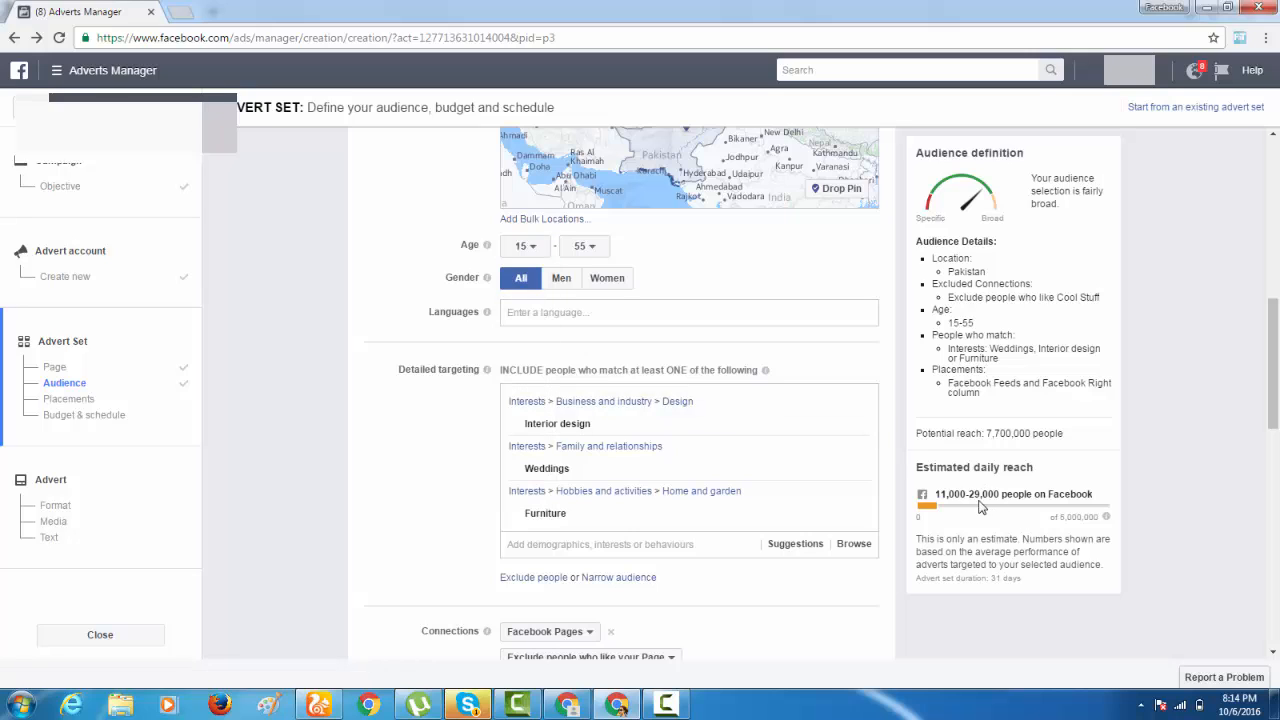
pyautogui.click(530, 247)
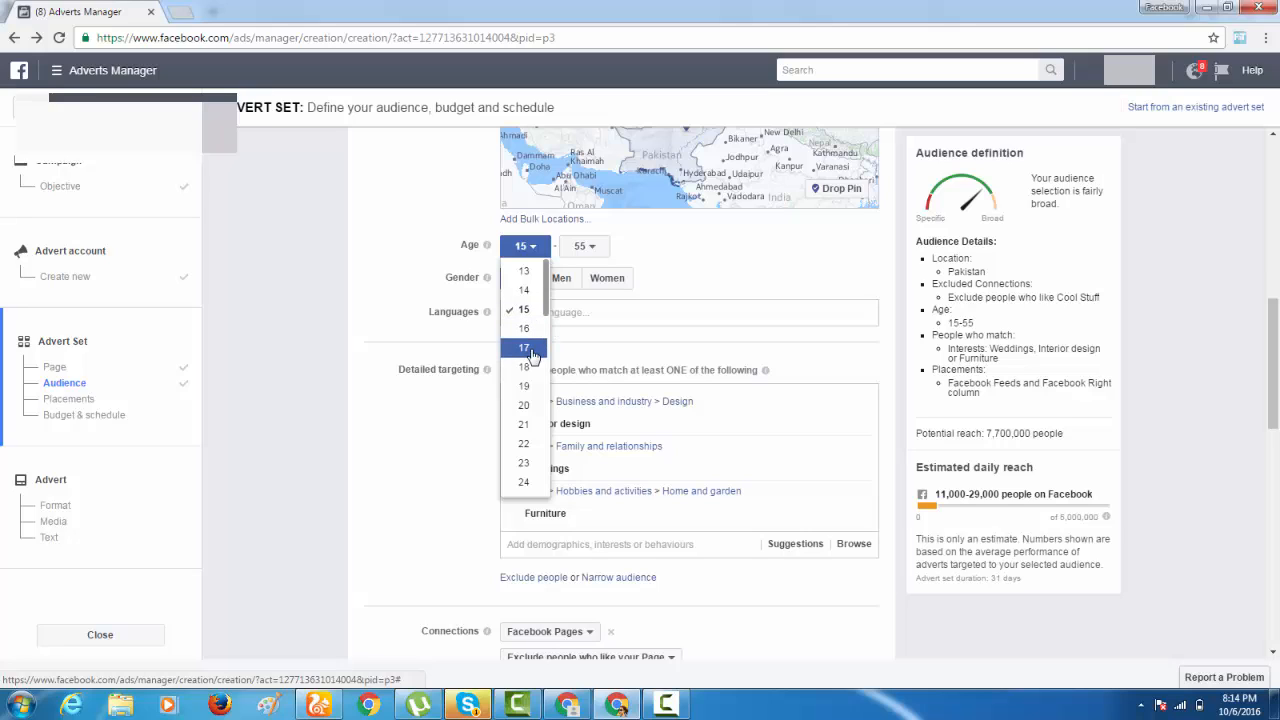
pyautogui.click(707, 270)
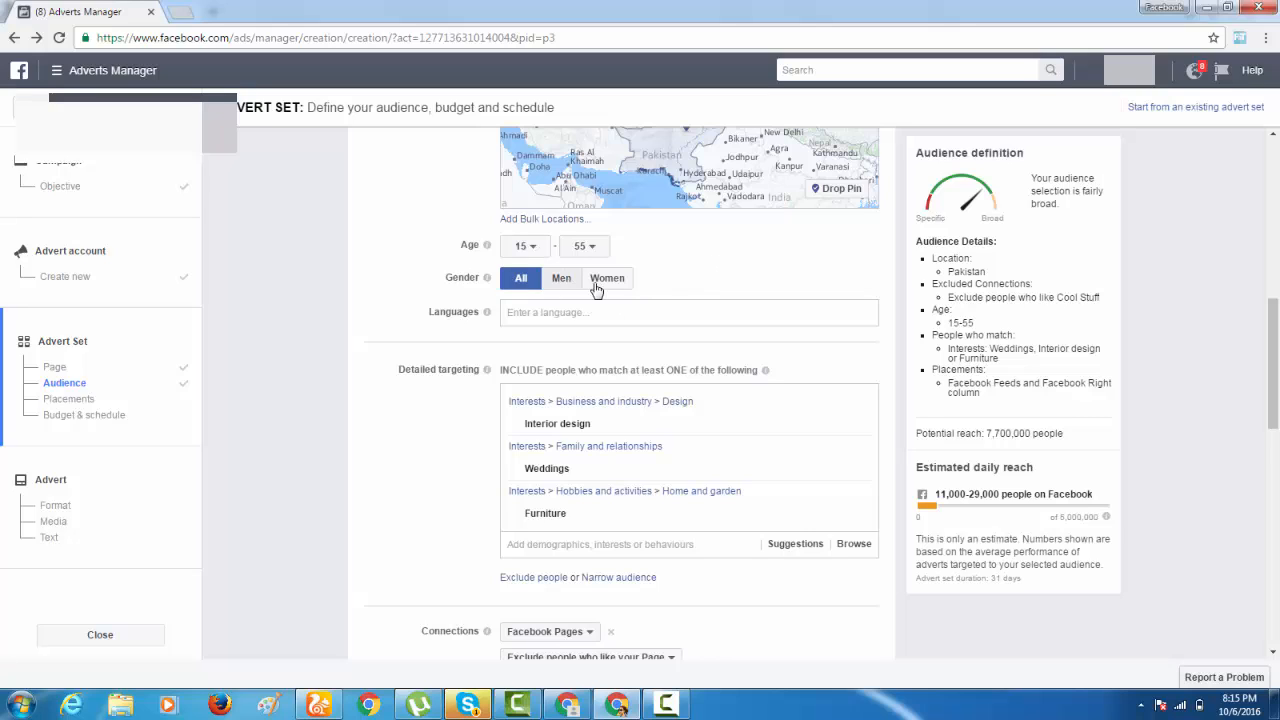
# Remove the Interior design, Furniture and Weddings interests from the detailed targeting.
pyautogui.click(552, 314)
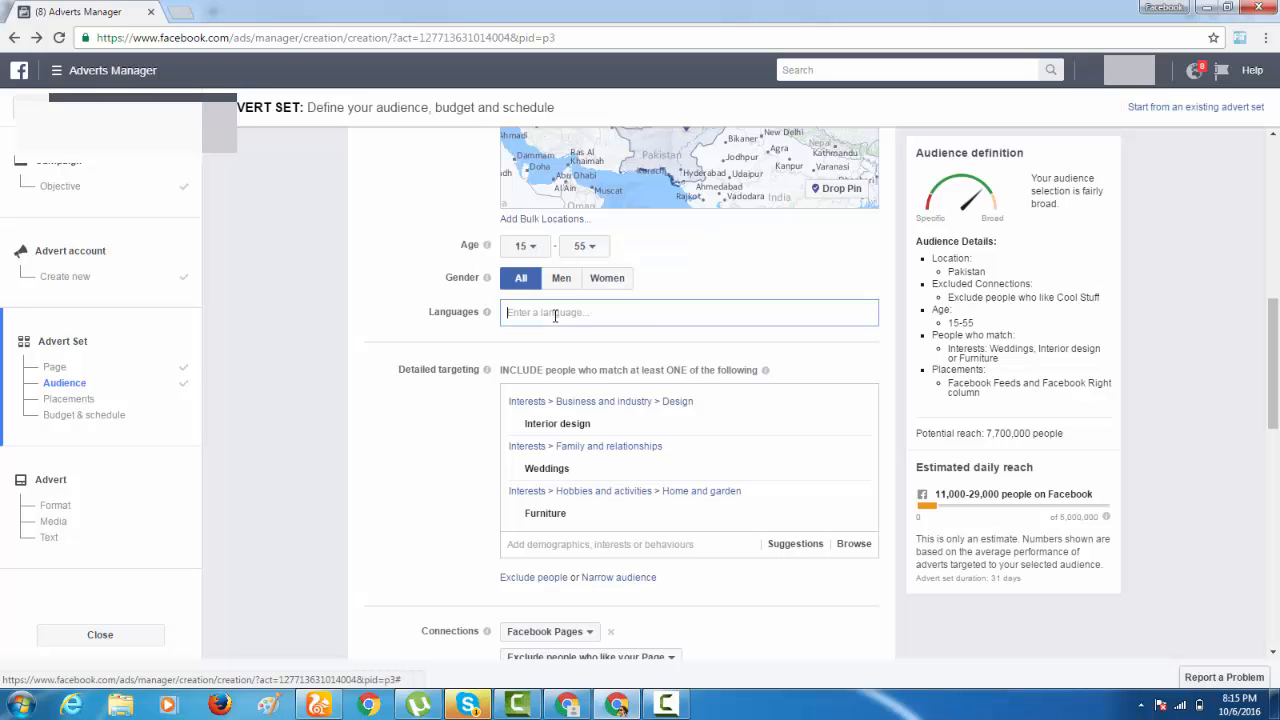
pyautogui.scroll(2, 605, 313)
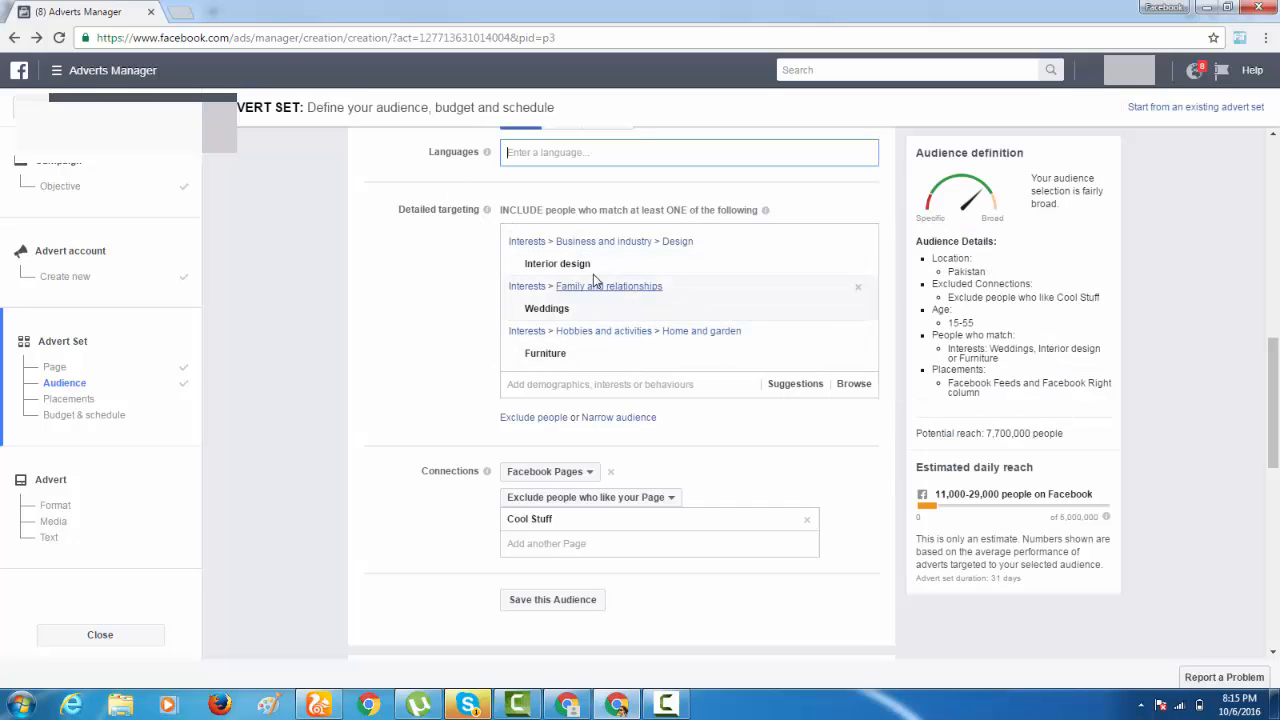
pyautogui.click(858, 268)
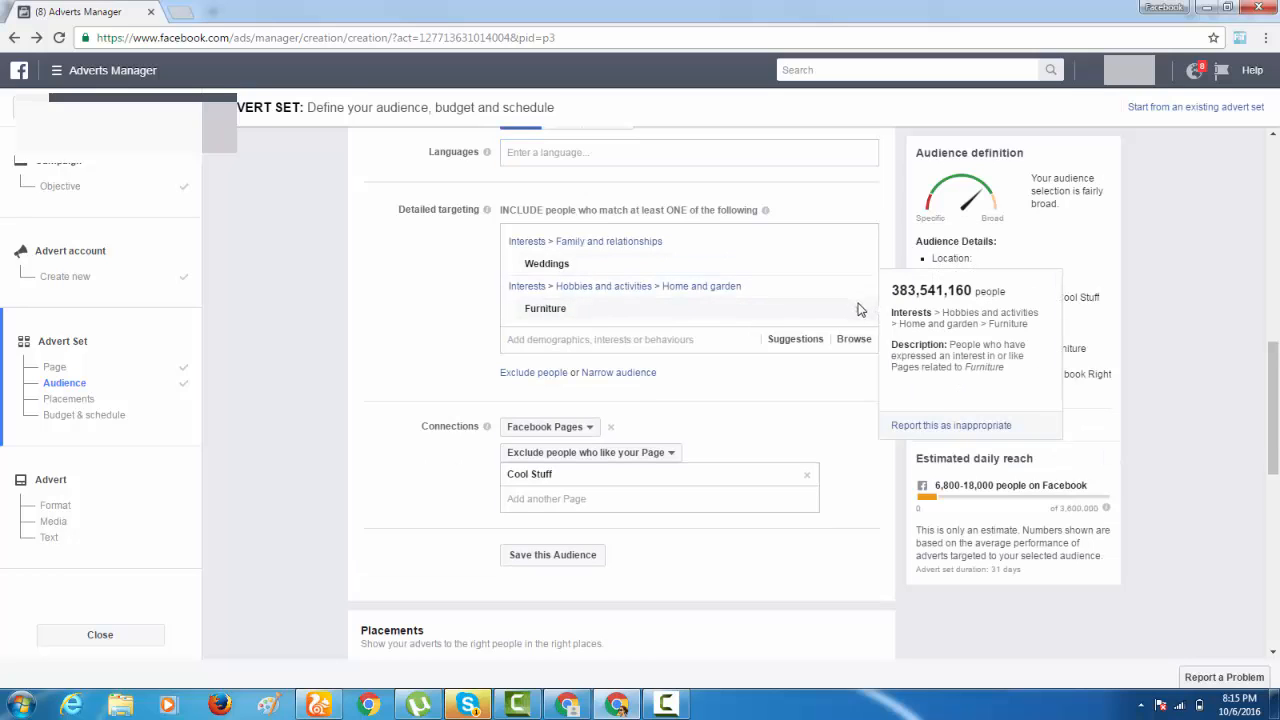
pyautogui.click(858, 305)
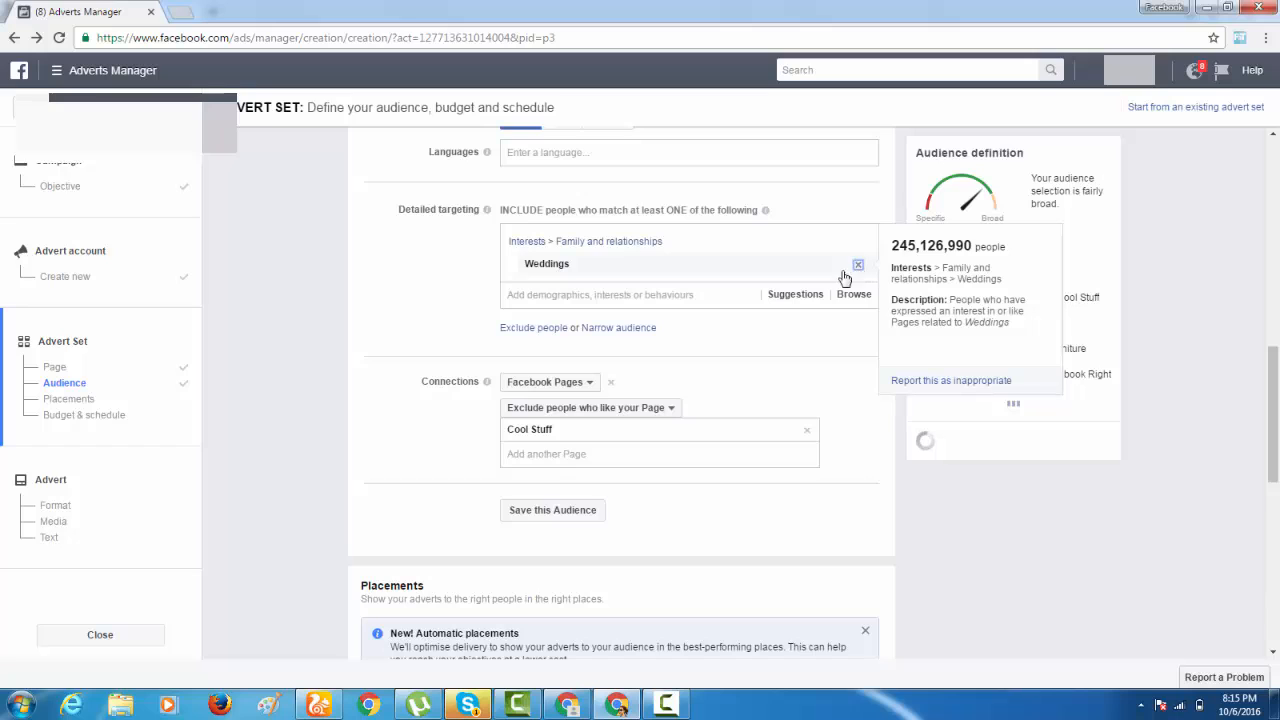
pyautogui.click(858, 268)
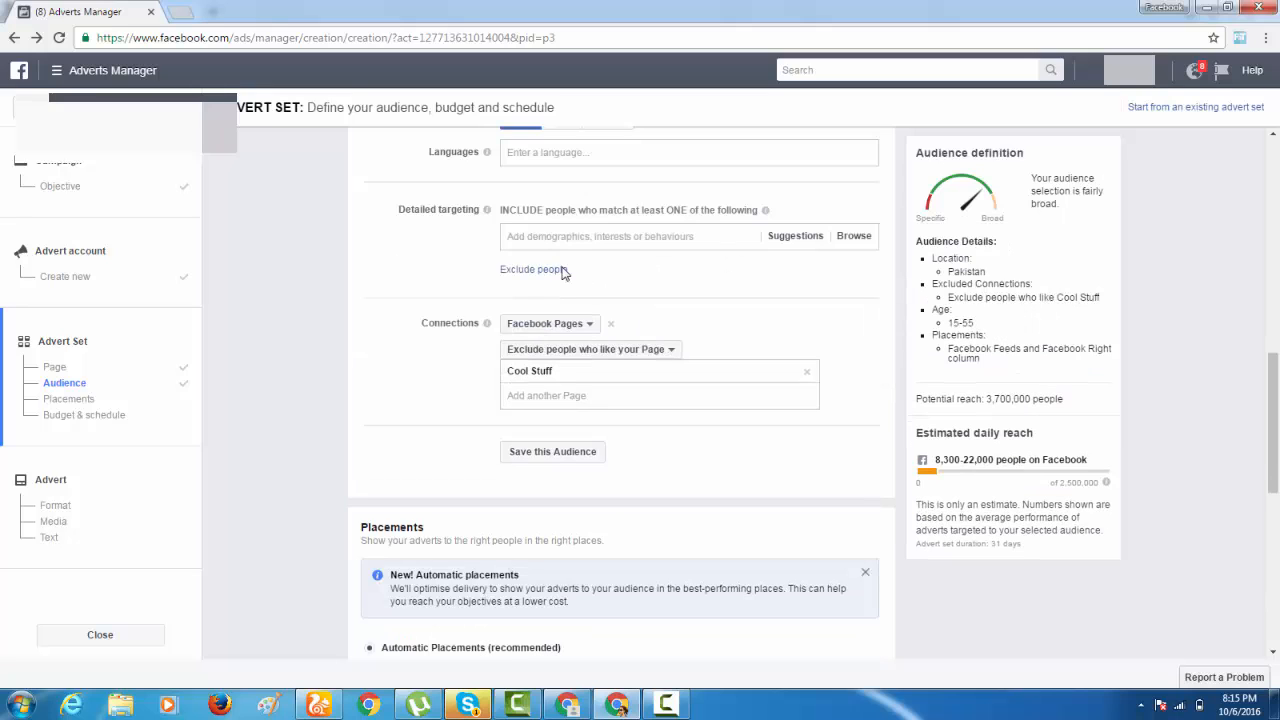
# Check the Page connection options, keep Exclude people who like your Page, and save the audience.
pyautogui.click(594, 352)
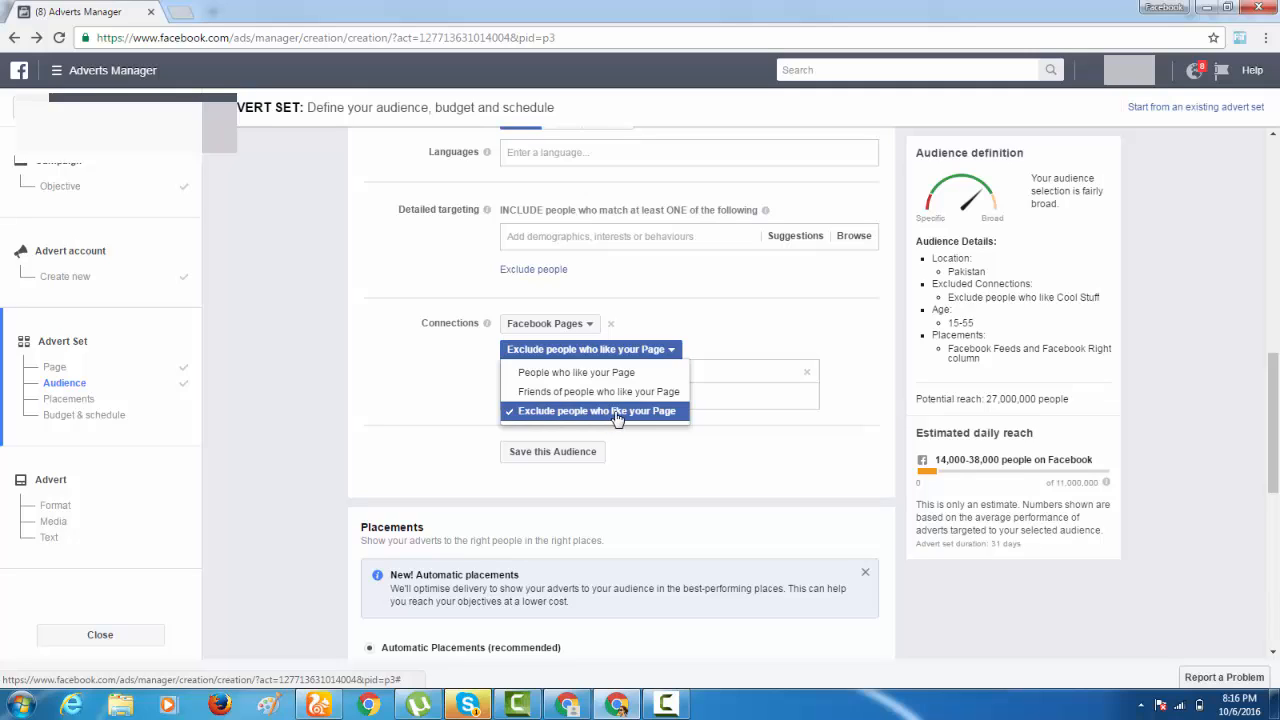
pyautogui.click(698, 442)
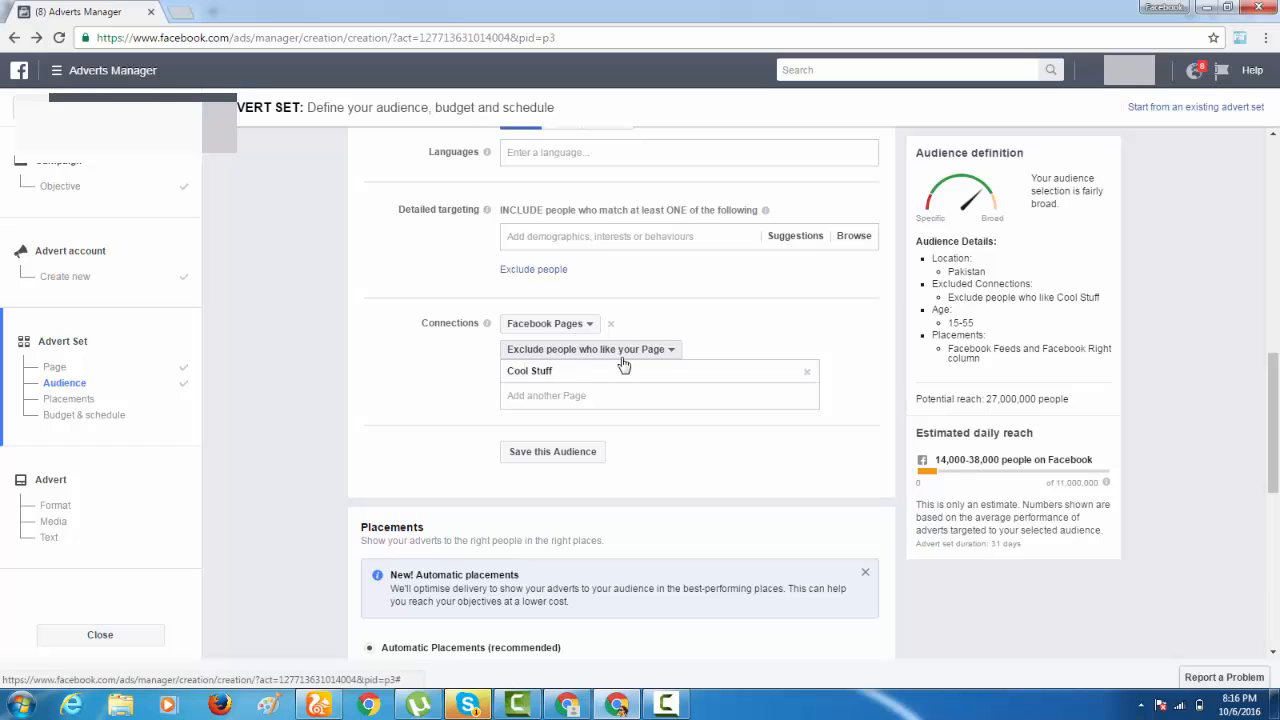
pyautogui.scroll(-1, 694, 414)
pyautogui.click(572, 372)
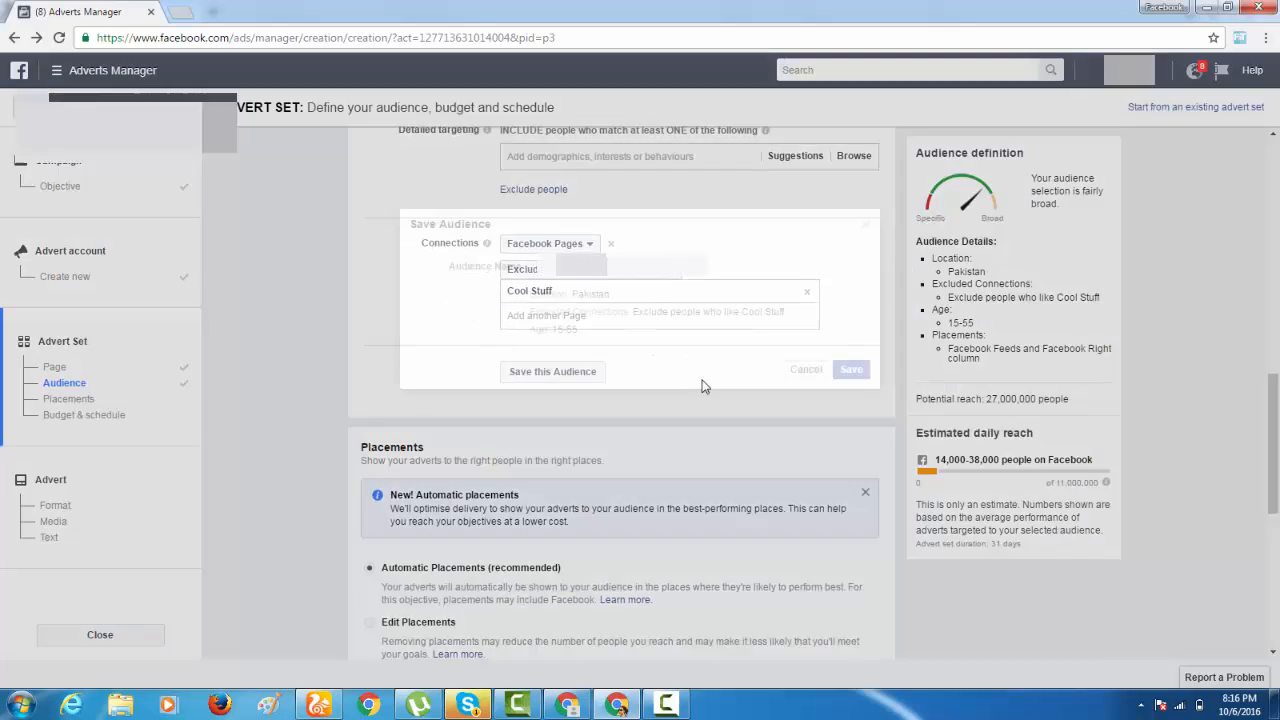
pyautogui.click(850, 370)
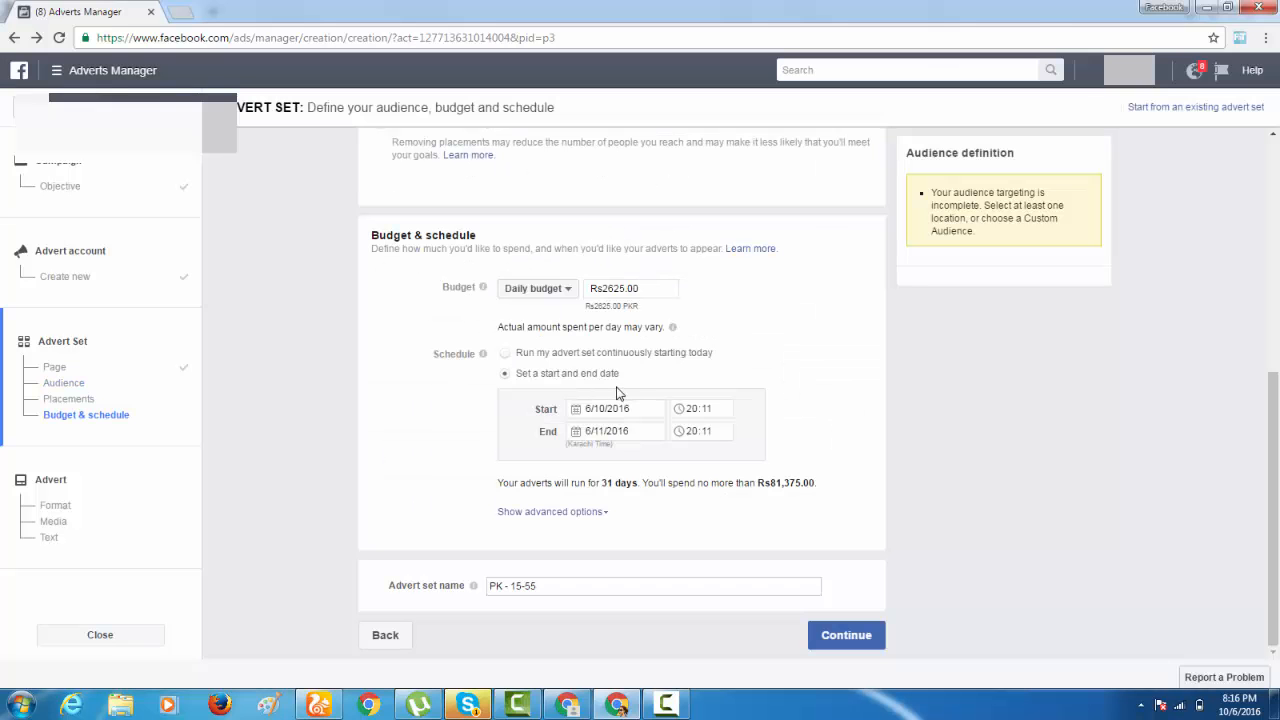
# Switch to Edit Placements, dismiss the Windows color scheme prompt, and keep both Feeds and Right column enabled under Facebook.
pyautogui.scroll(2, 545, 320)
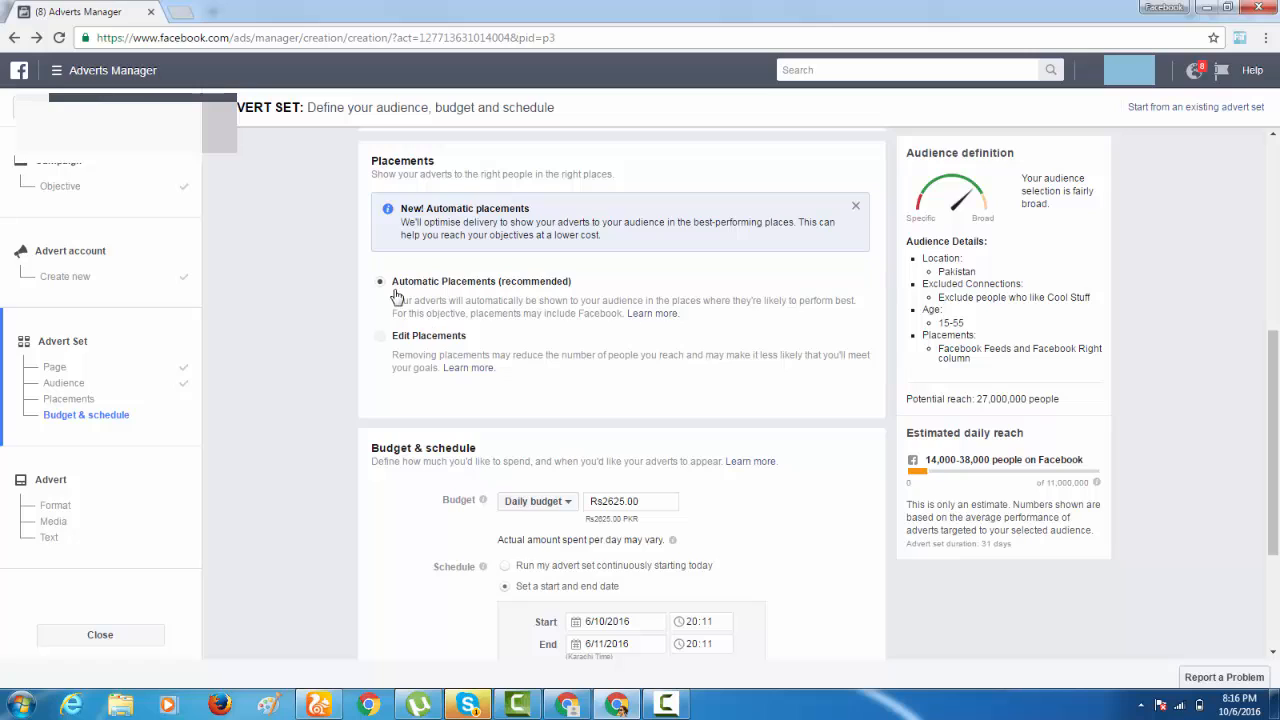
pyautogui.click(386, 342)
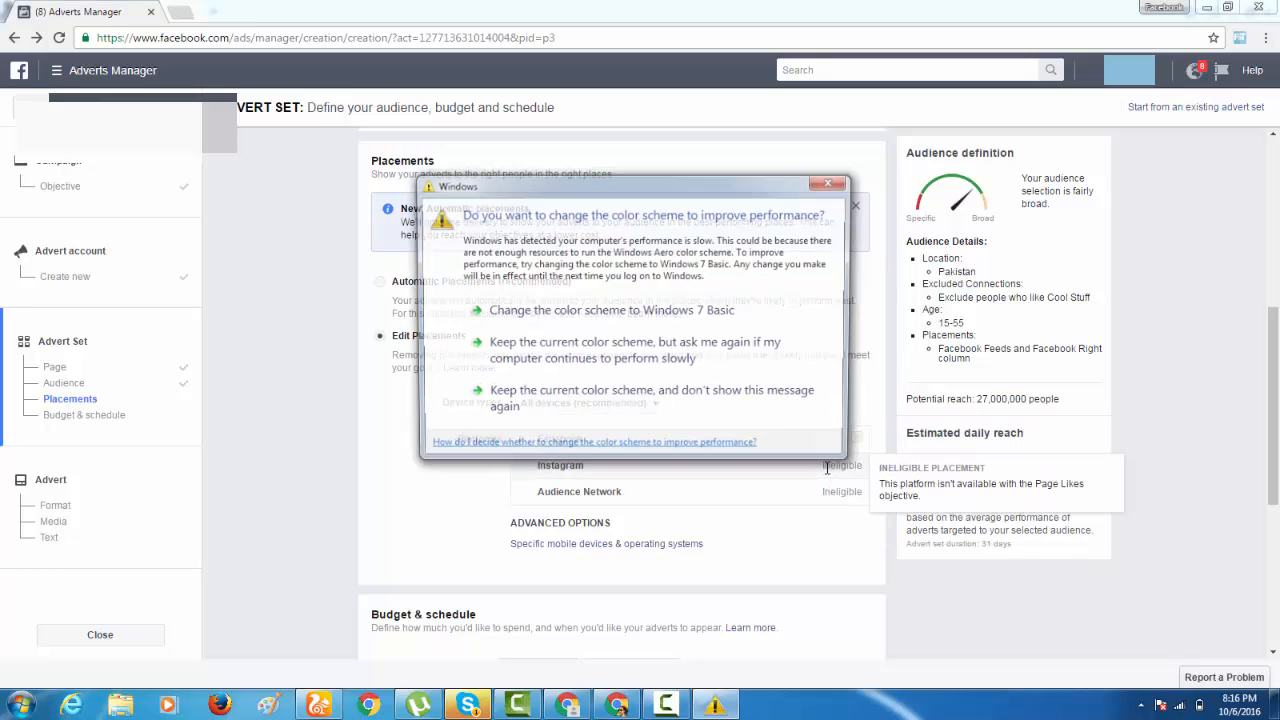
pyautogui.click(825, 184)
pyautogui.moveTo(671, 482)
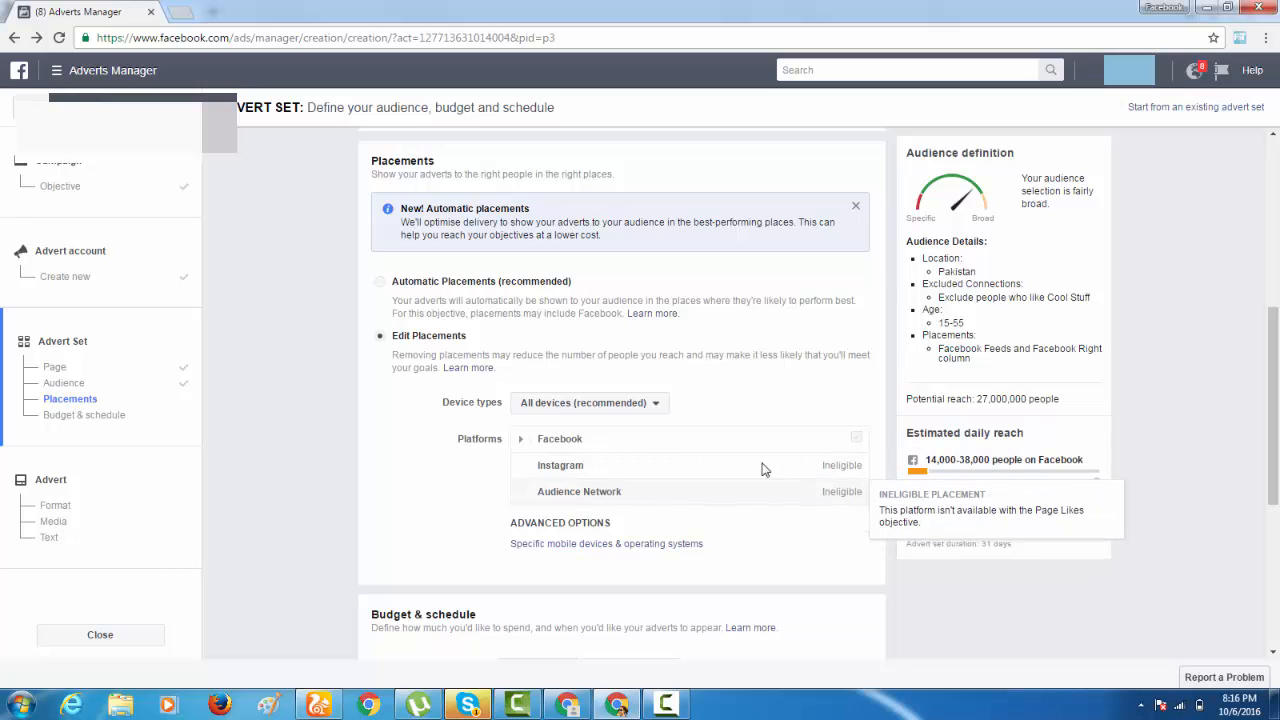
pyautogui.click(518, 442)
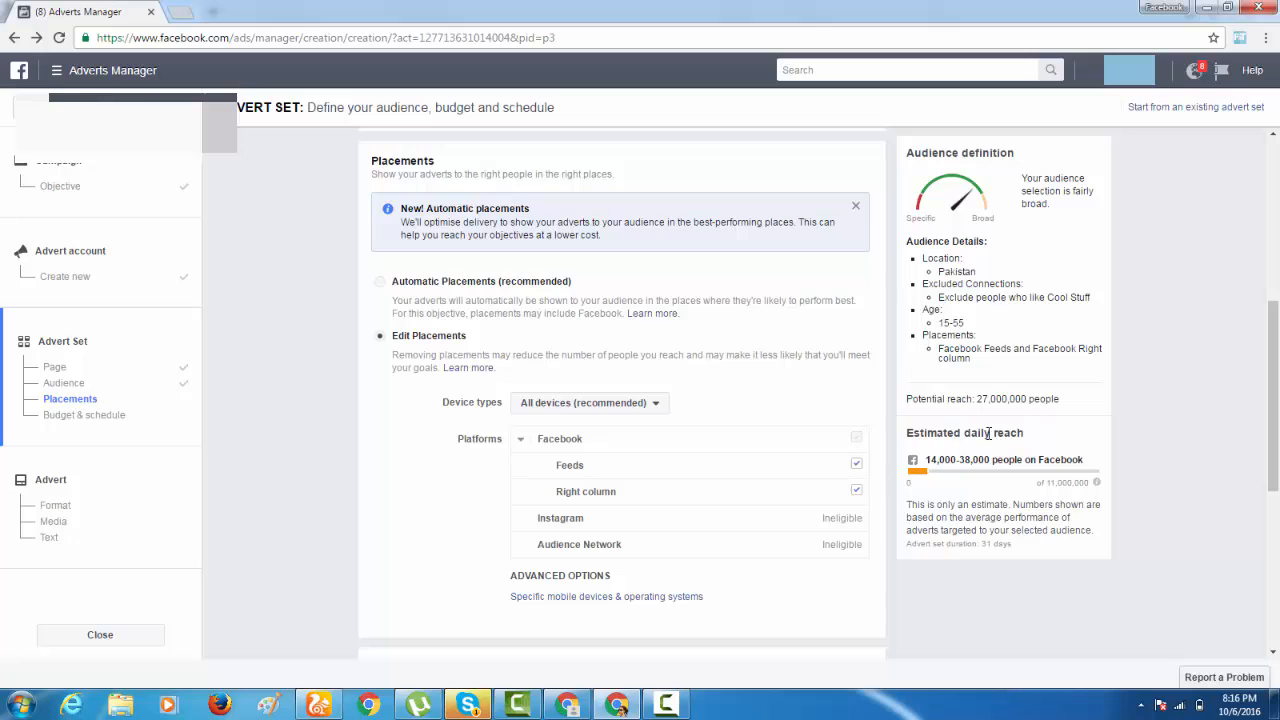
pyautogui.click(856, 492)
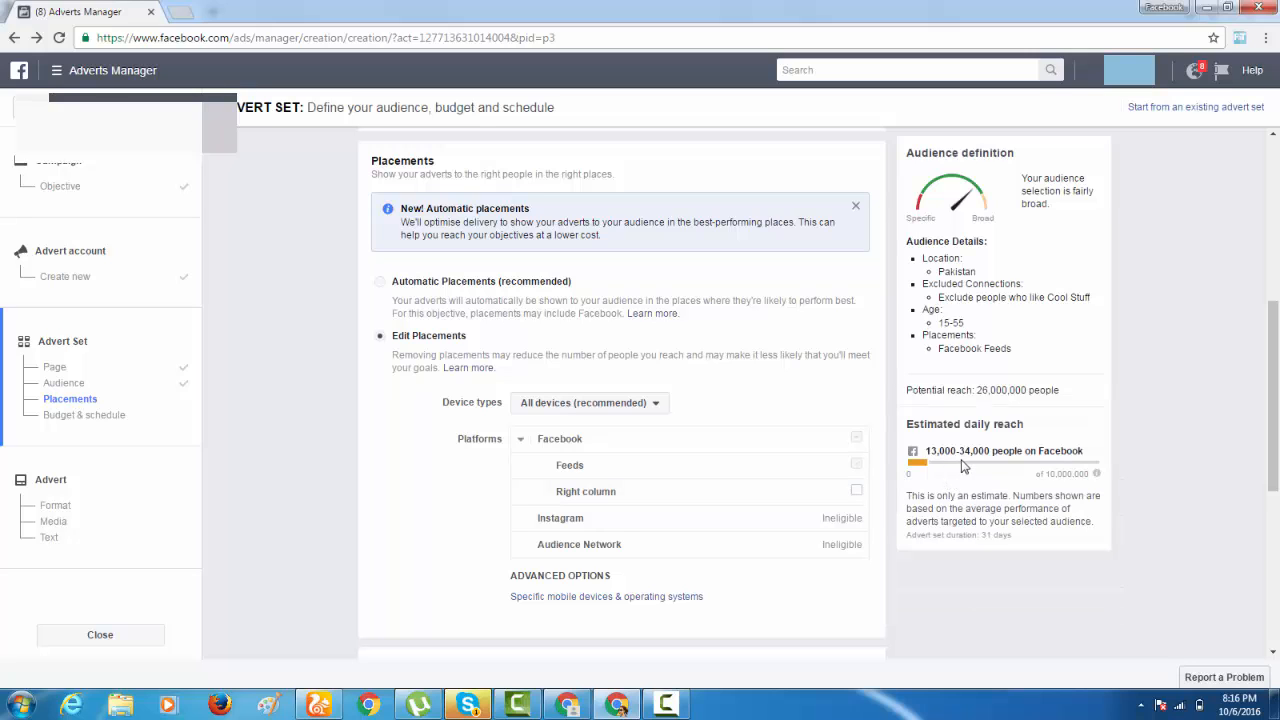
pyautogui.click(856, 491)
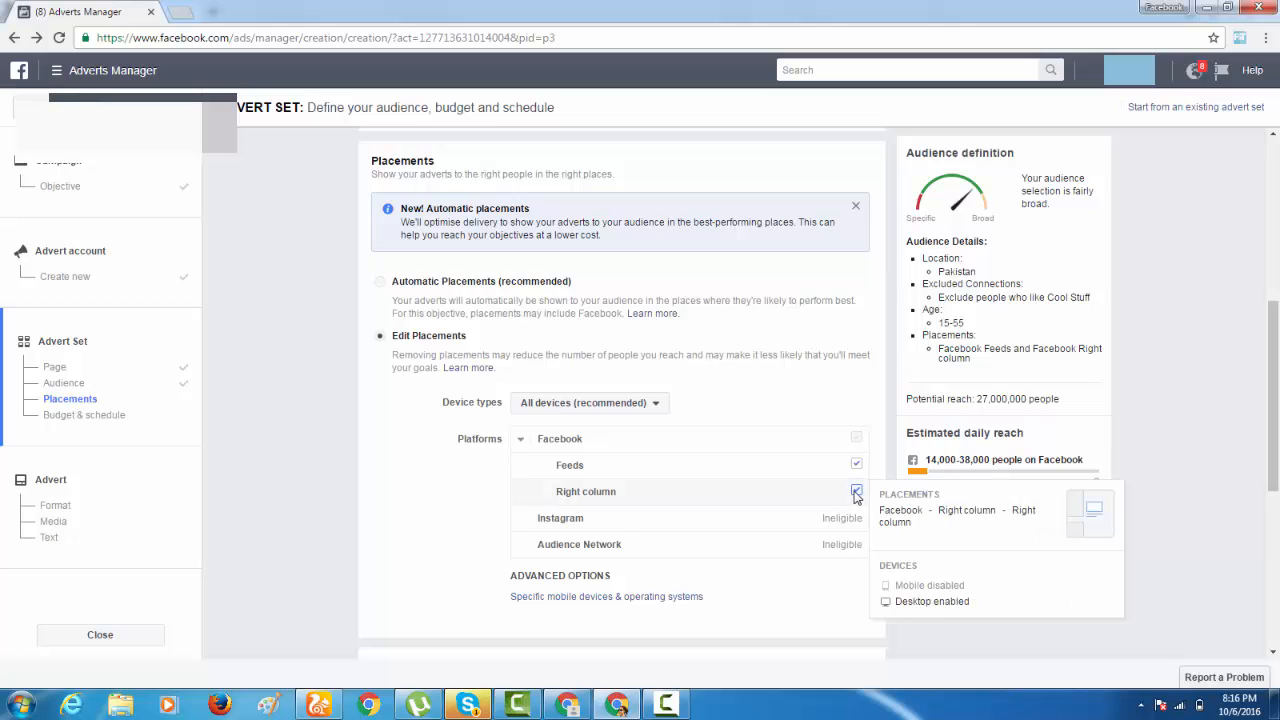
# Try a daily budget of Rs104.00 for the advert set and check its validity.
pyautogui.scroll(-2, 762, 494)
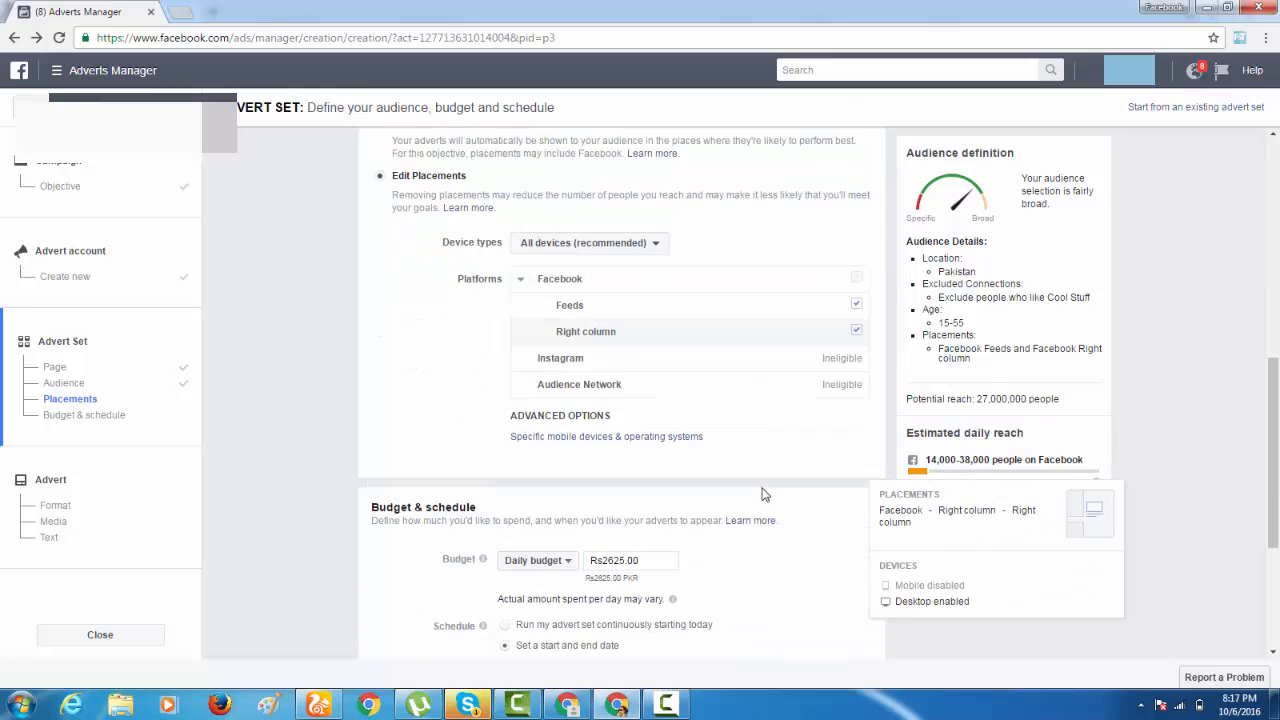
pyautogui.scroll(-3, 762, 494)
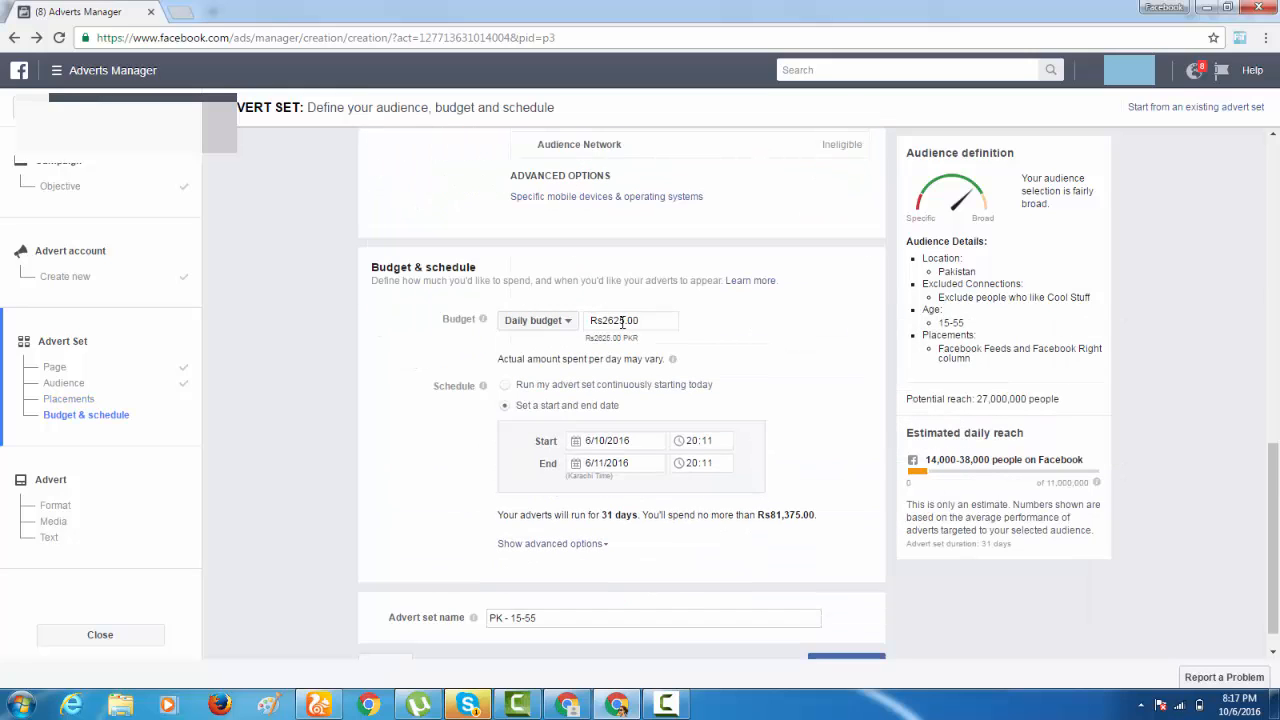
pyautogui.moveTo(622, 321); pyautogui.dragTo(606, 326)
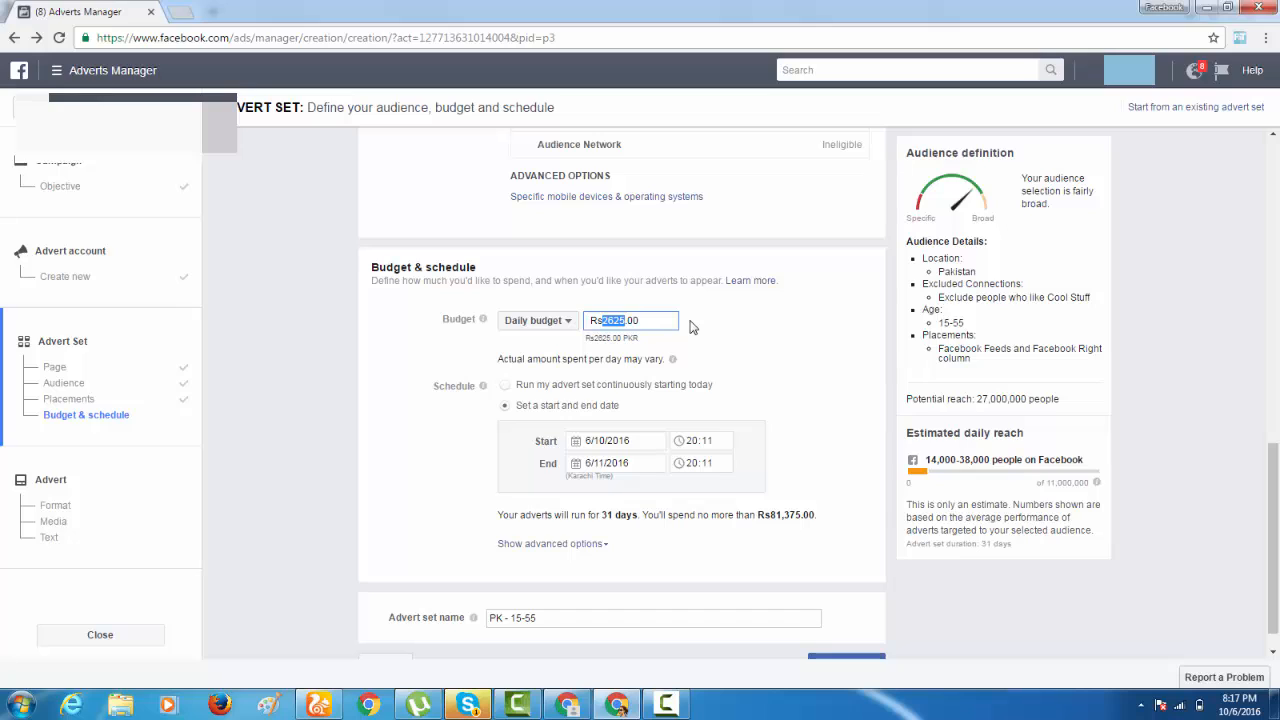
pyautogui.press('BackSpace')
pyautogui.write('104')
pyautogui.click(713, 340)
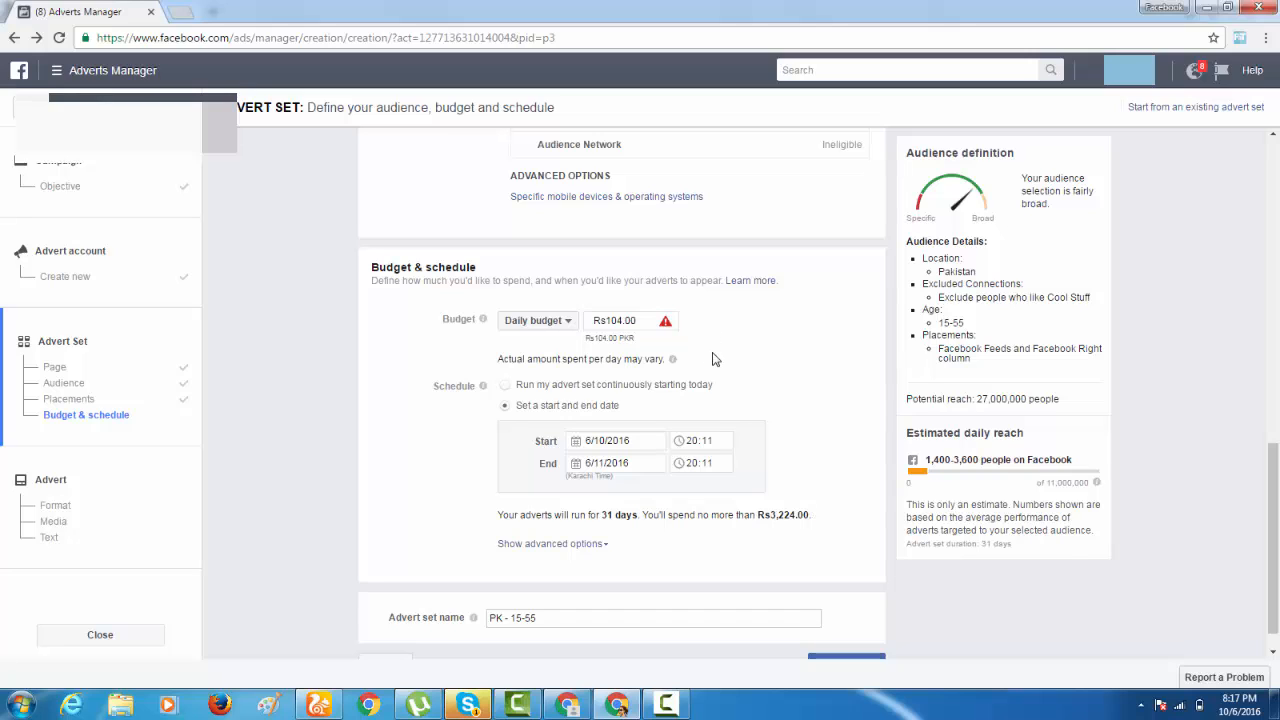
pyautogui.moveTo(665, 324)
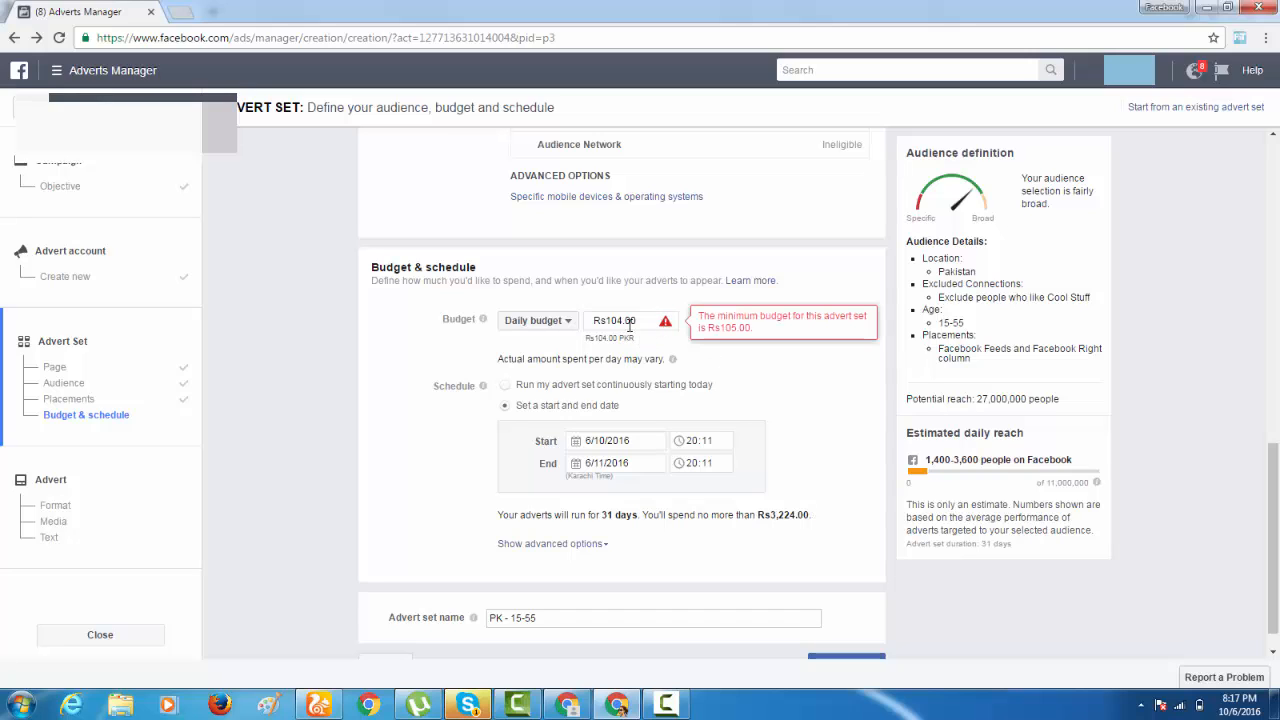
# Set the advert set's daily budget to Rs105.00.
pyautogui.click(620, 326)
pyautogui.press('BackSpace')
pyautogui.write('5')
pyautogui.click(725, 380)
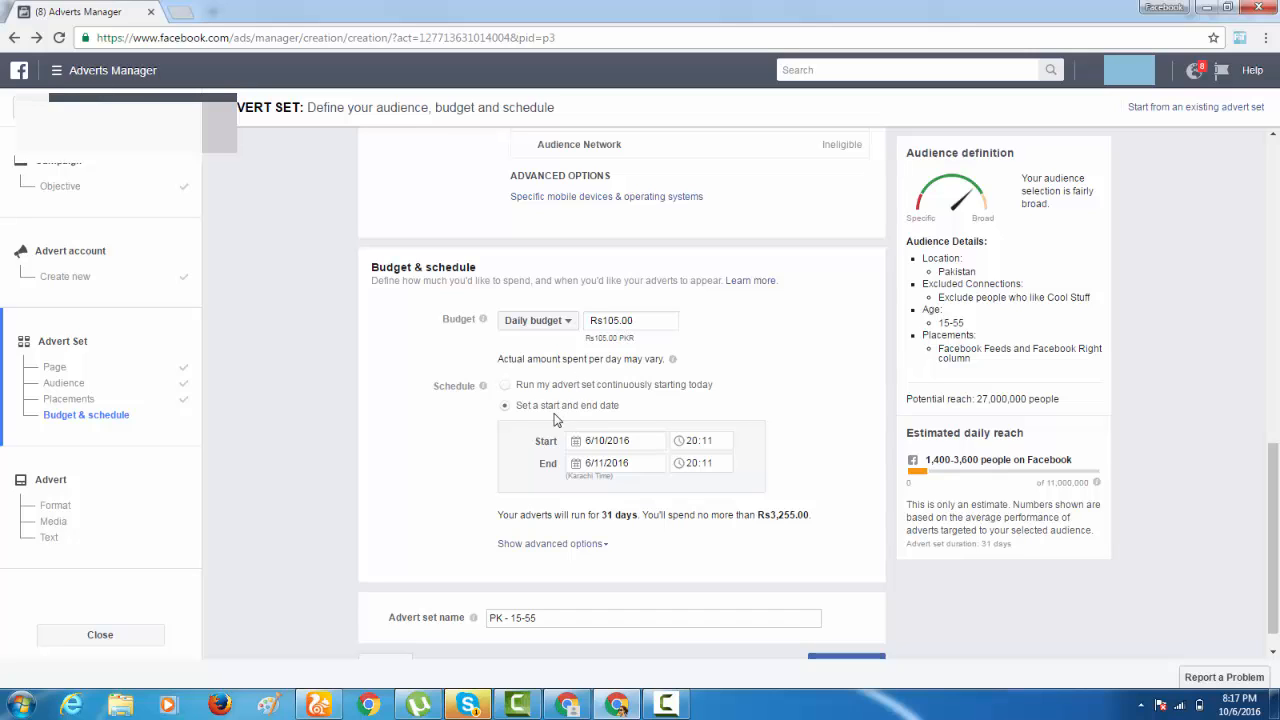
# Examine the start and end date calendars, viewing October 2016 for the end date, and dismiss the Windows color scheme prompt.
pyautogui.click(633, 468)
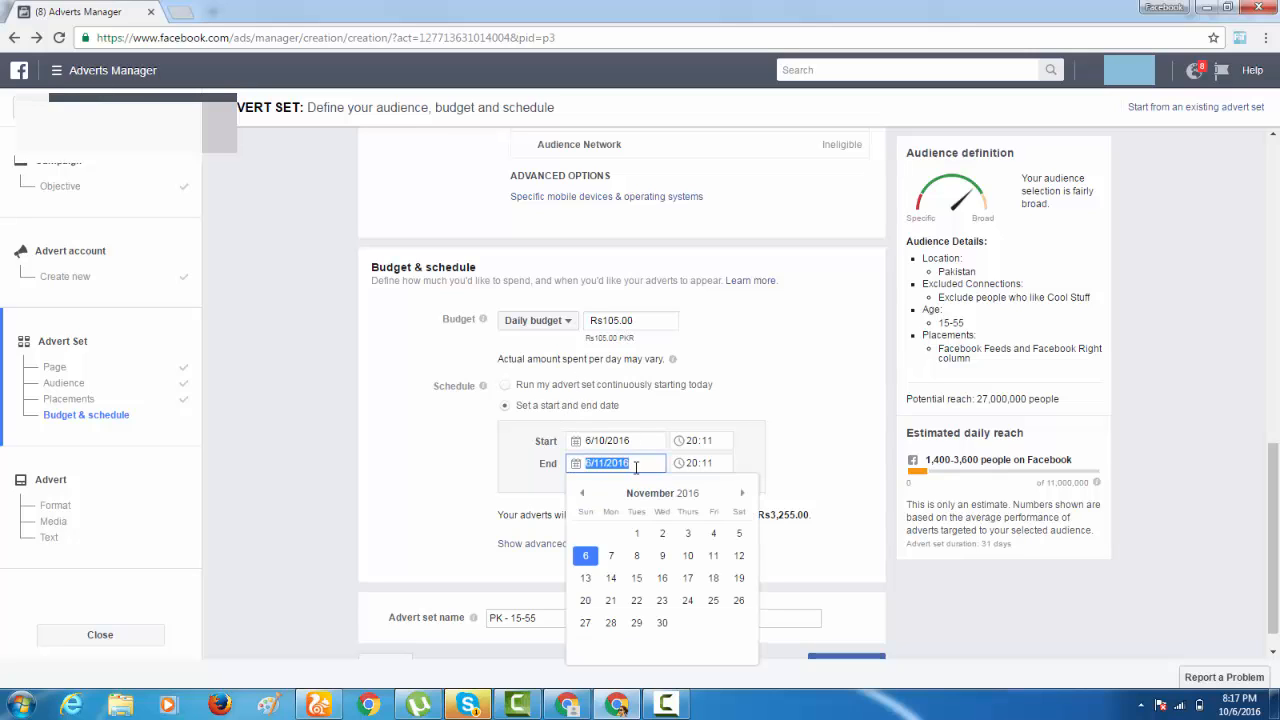
pyautogui.click(636, 440)
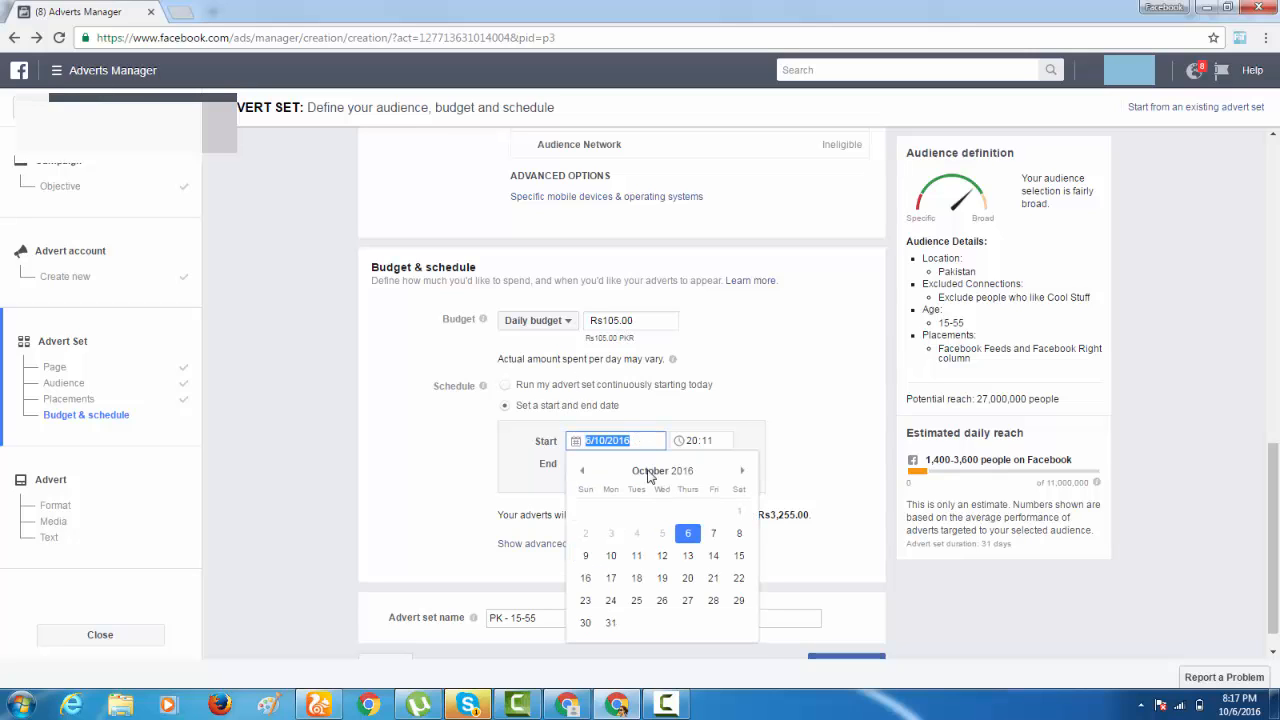
pyautogui.click(675, 393)
pyautogui.click(628, 466)
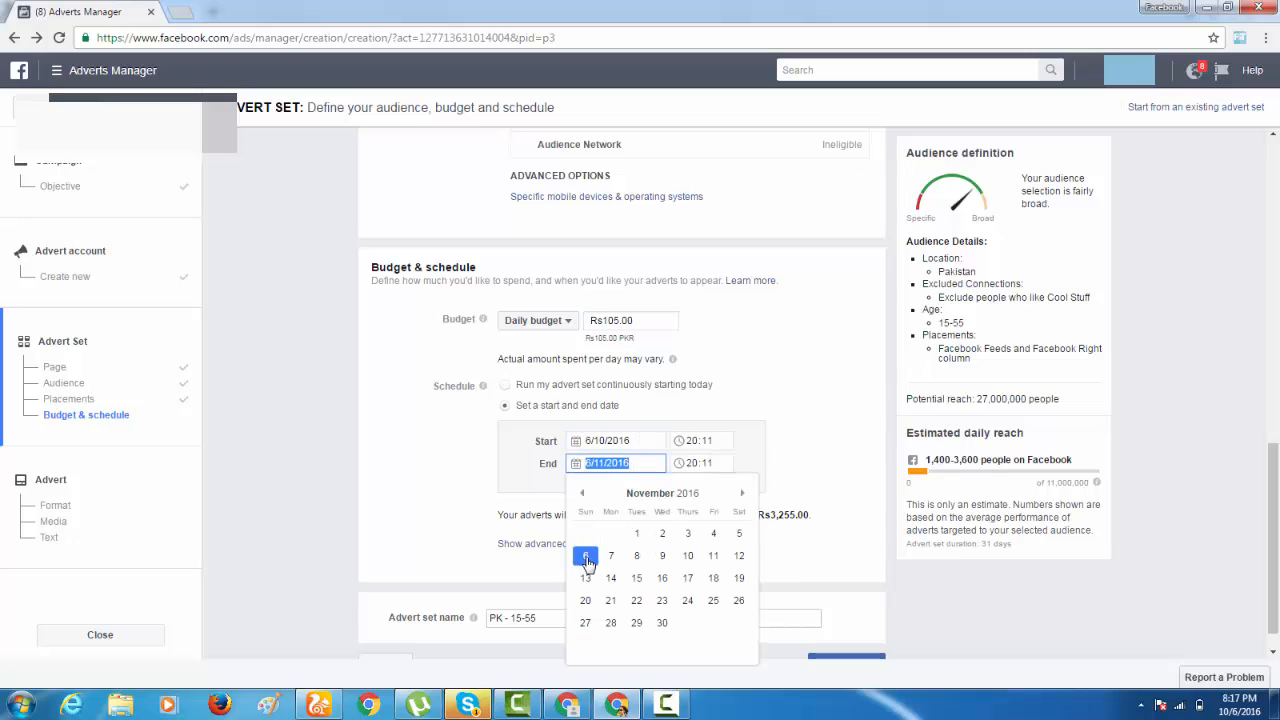
pyautogui.click(584, 494)
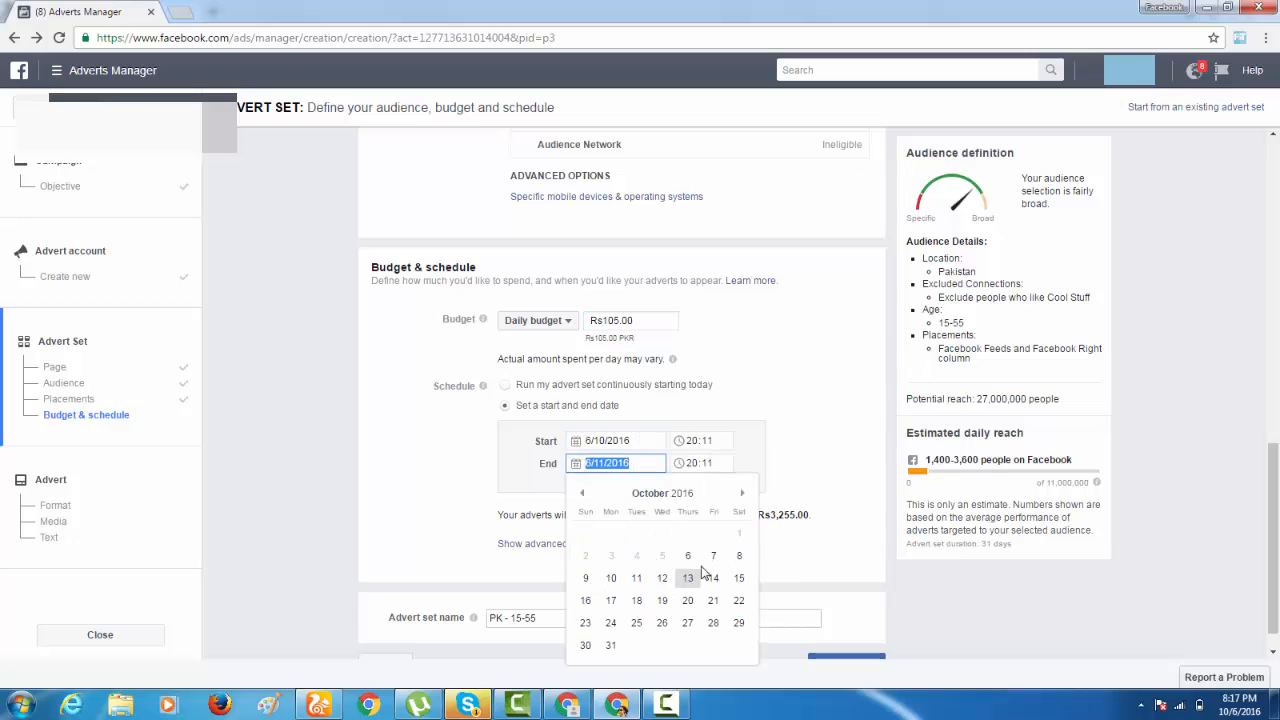
pyautogui.click(800, 552)
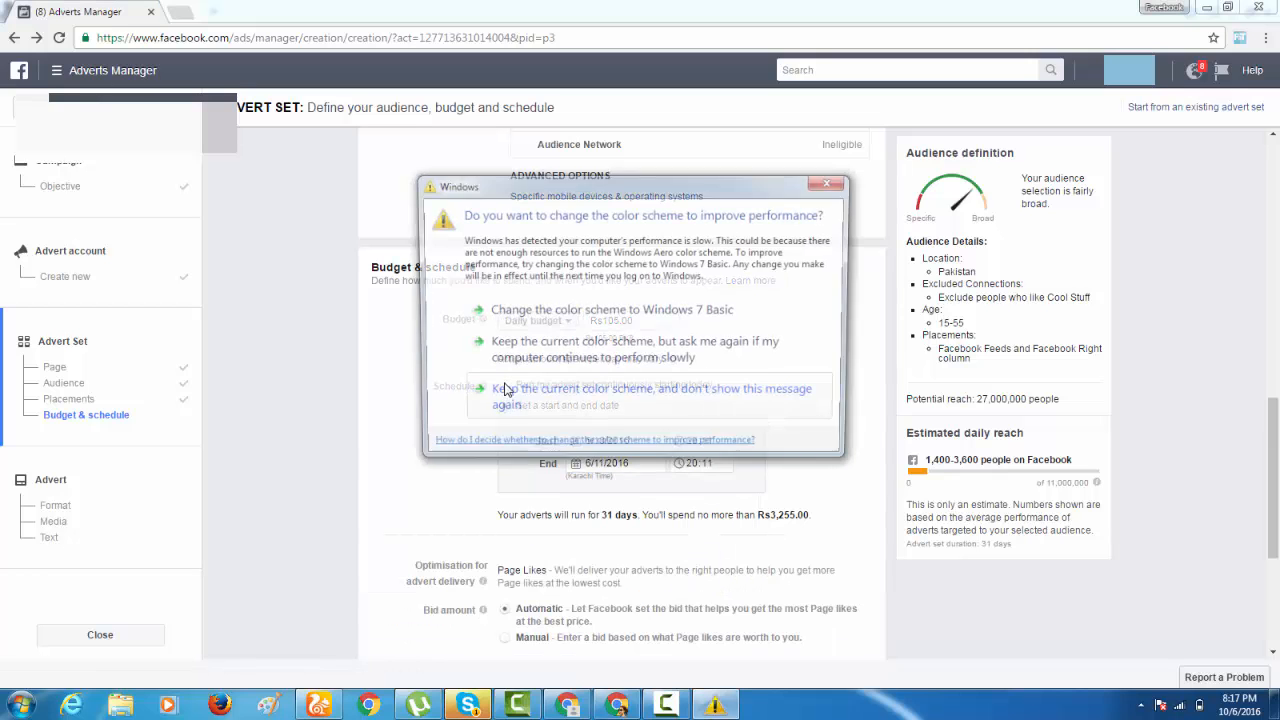
pyautogui.click(838, 183)
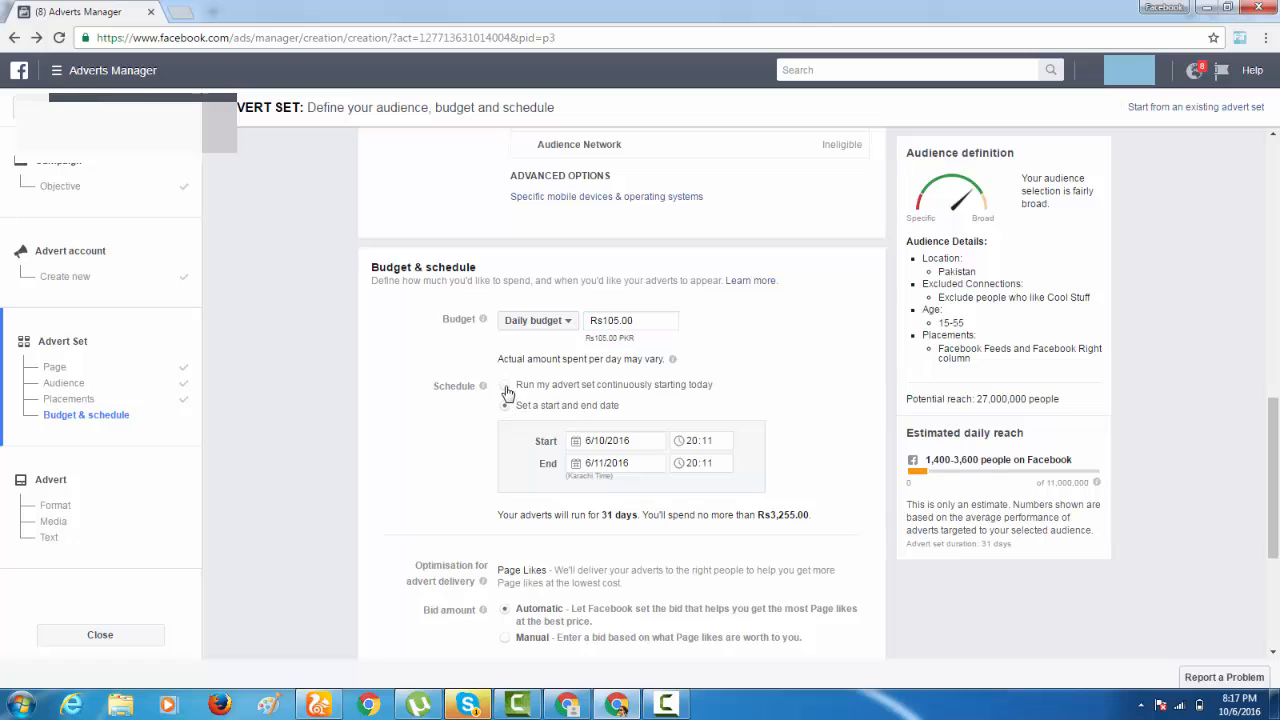
# Set the schedule to run continuously starting today, and check the manual bid option before returning the bid amount to Automatic.
pyautogui.click(506, 386)
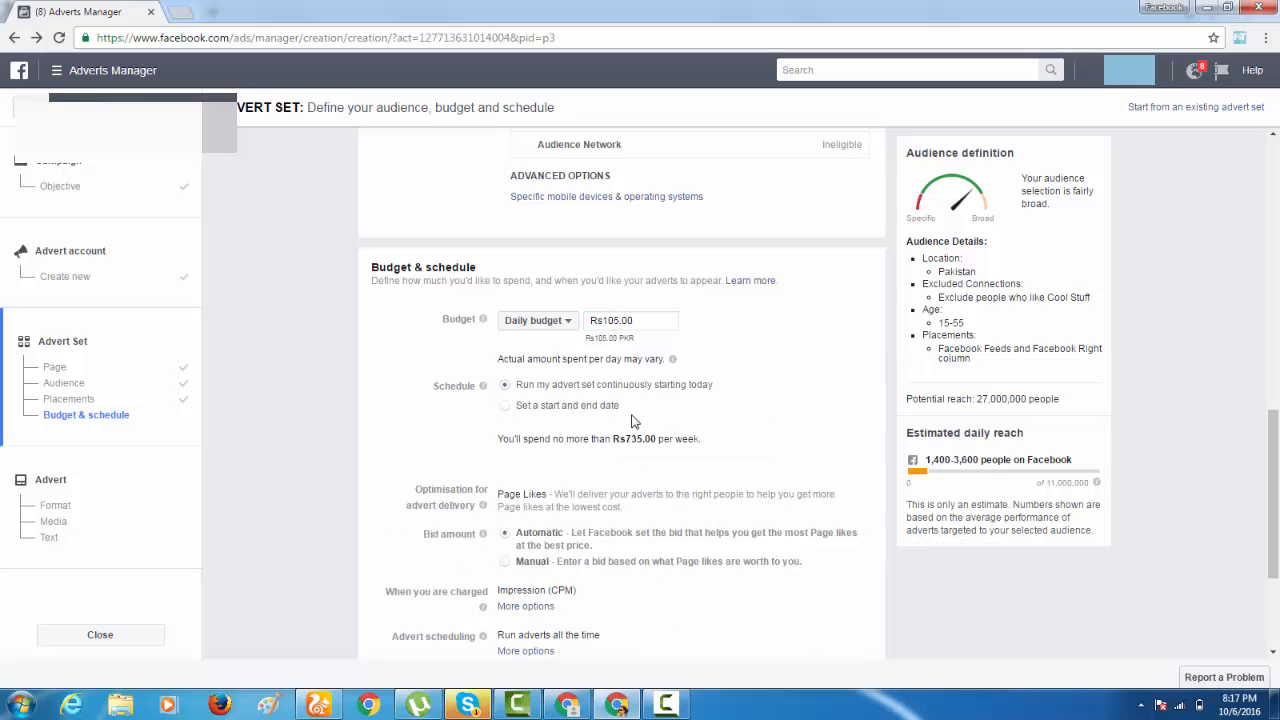
pyautogui.scroll(-2, 632, 422)
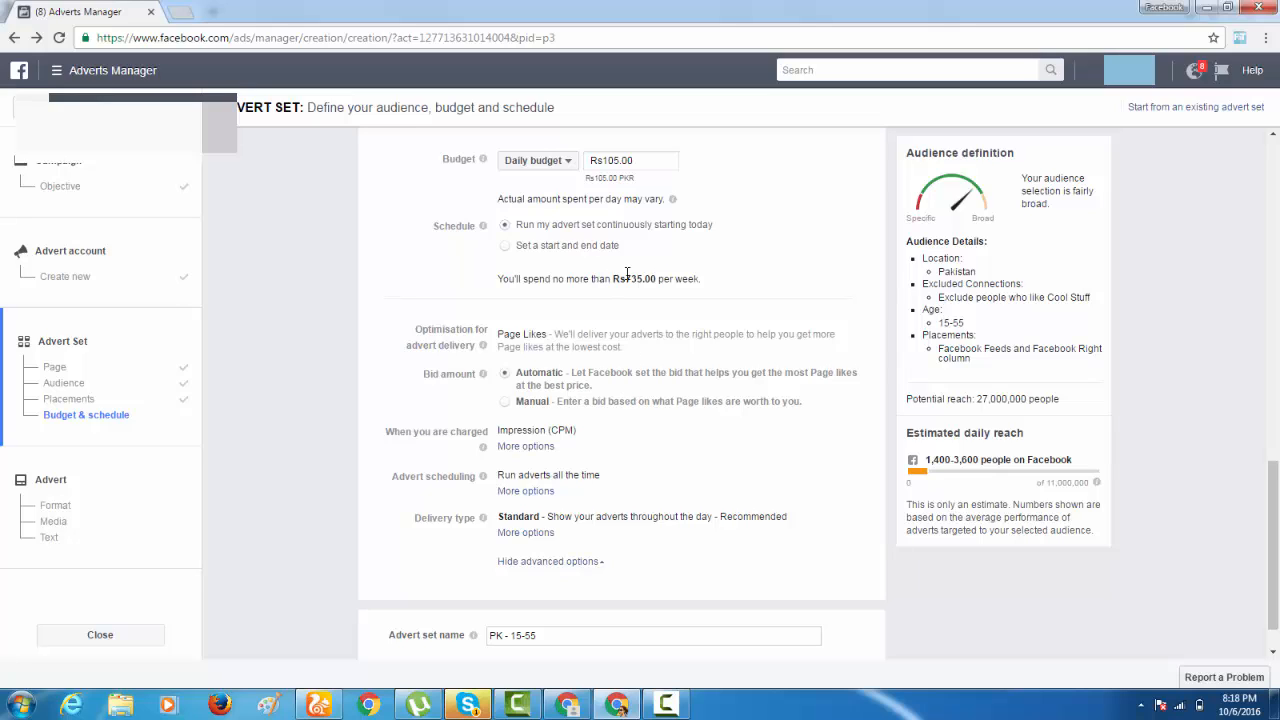
pyautogui.click(650, 405)
pyautogui.click(541, 423)
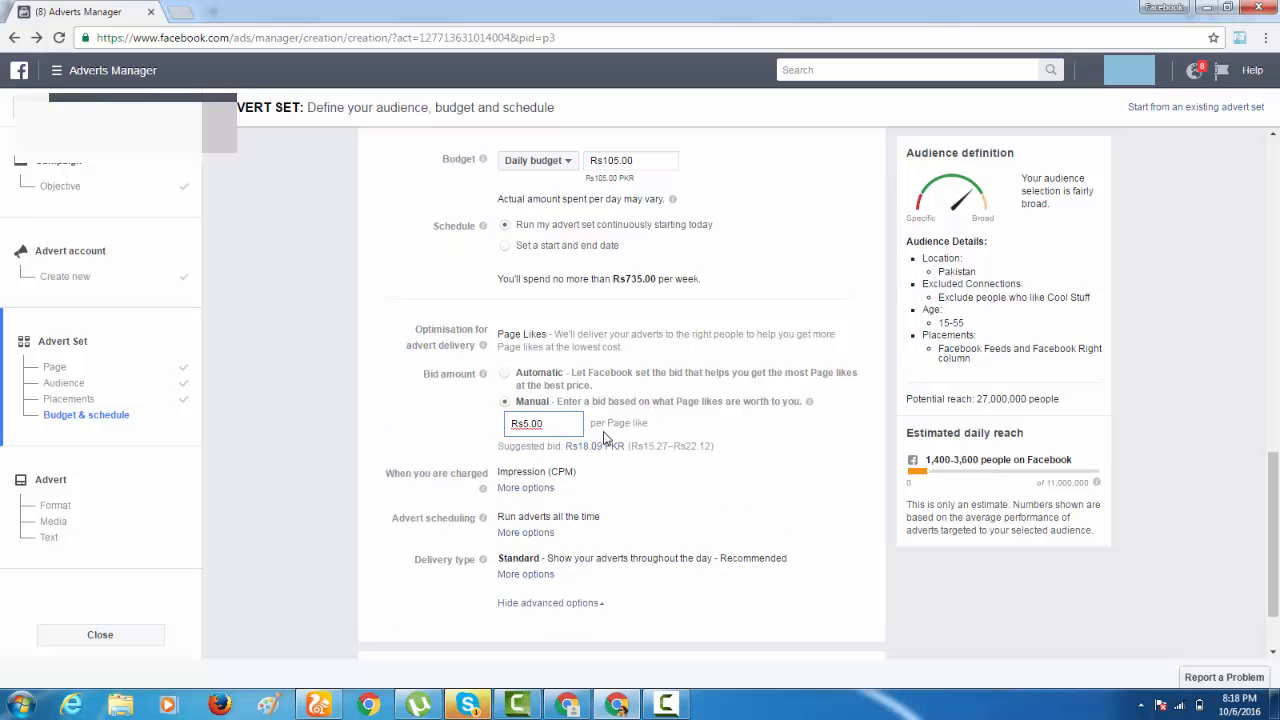
pyautogui.click(505, 373)
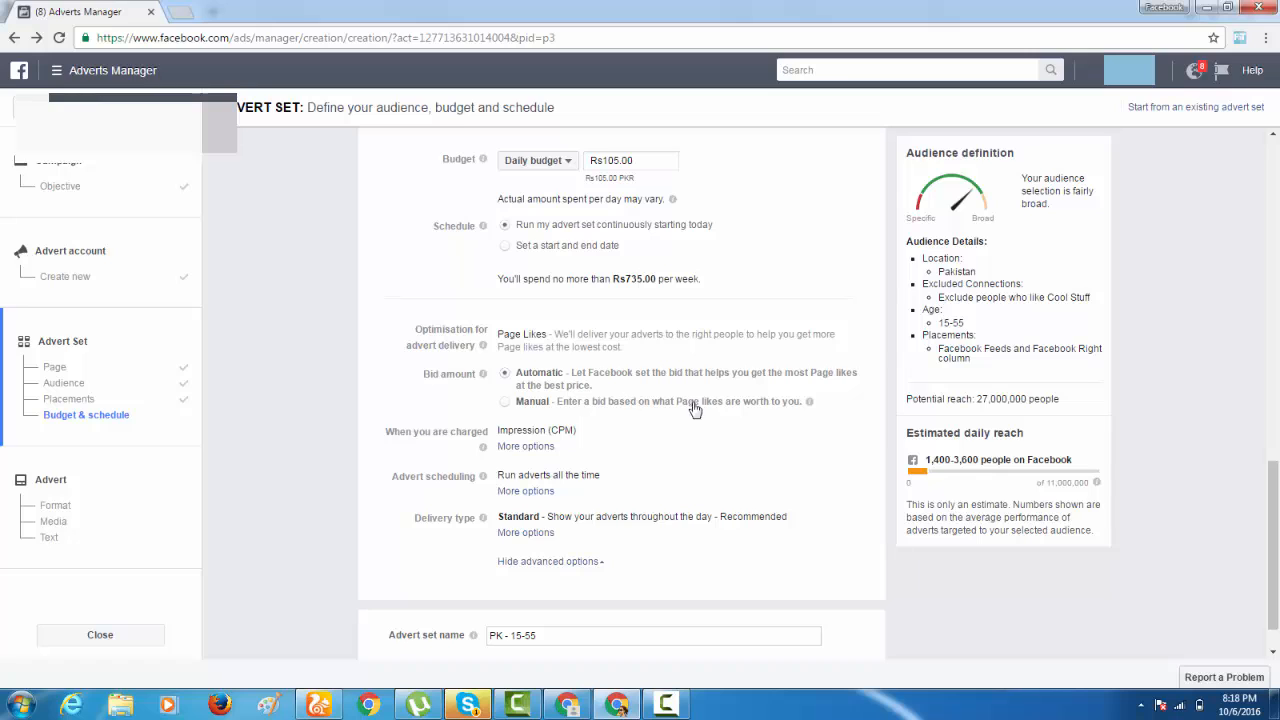
# Collapse the advanced budget options and continue to the advert creation stage.
pyautogui.moveTo(482, 449)
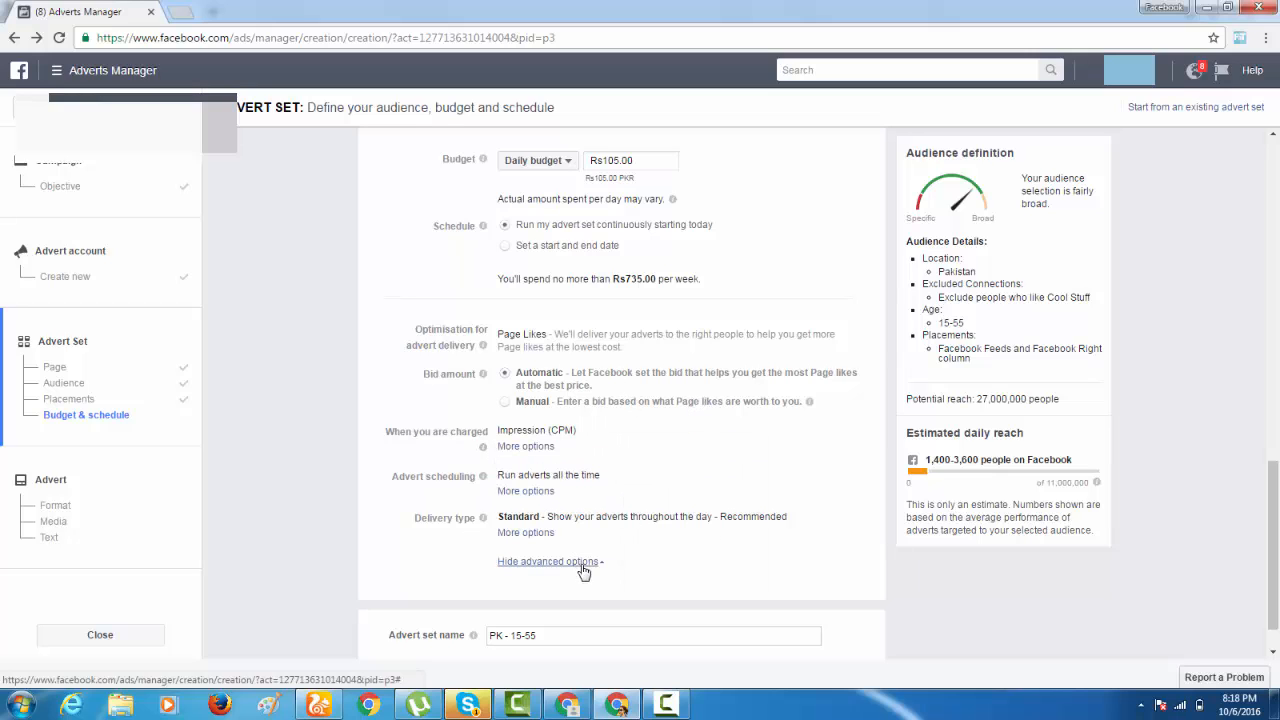
pyautogui.click(583, 570)
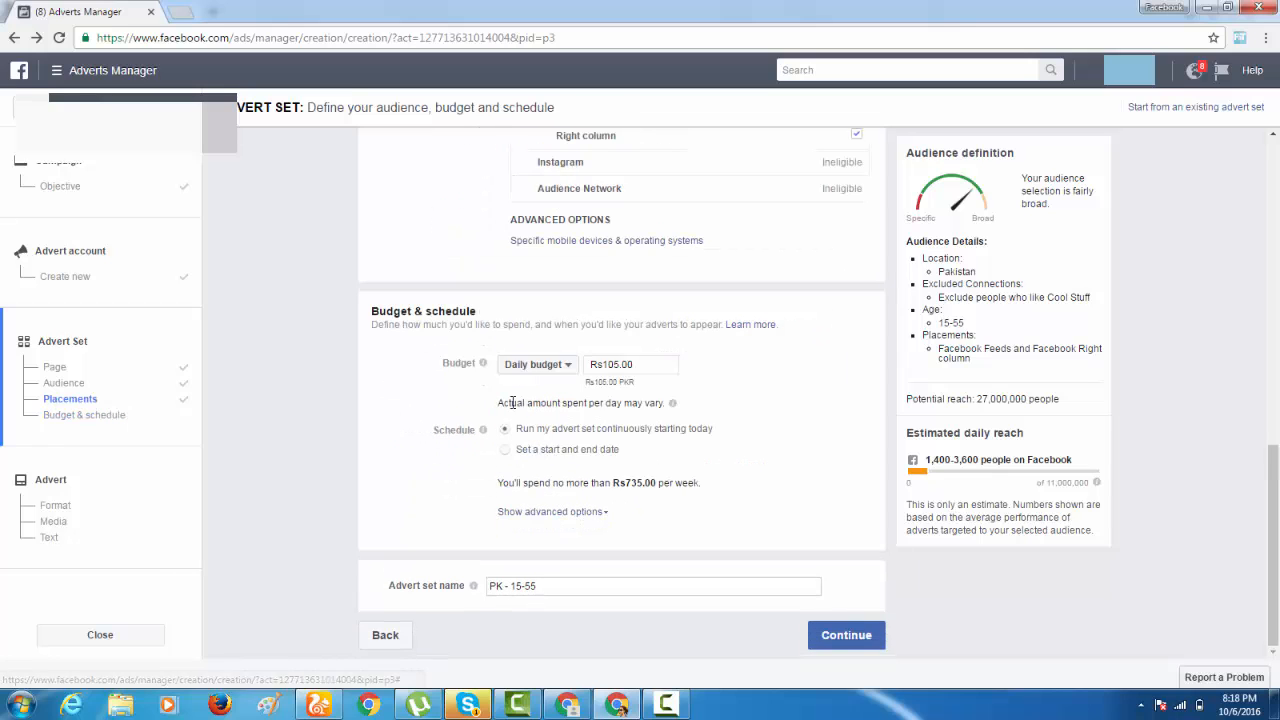
pyautogui.click(848, 635)
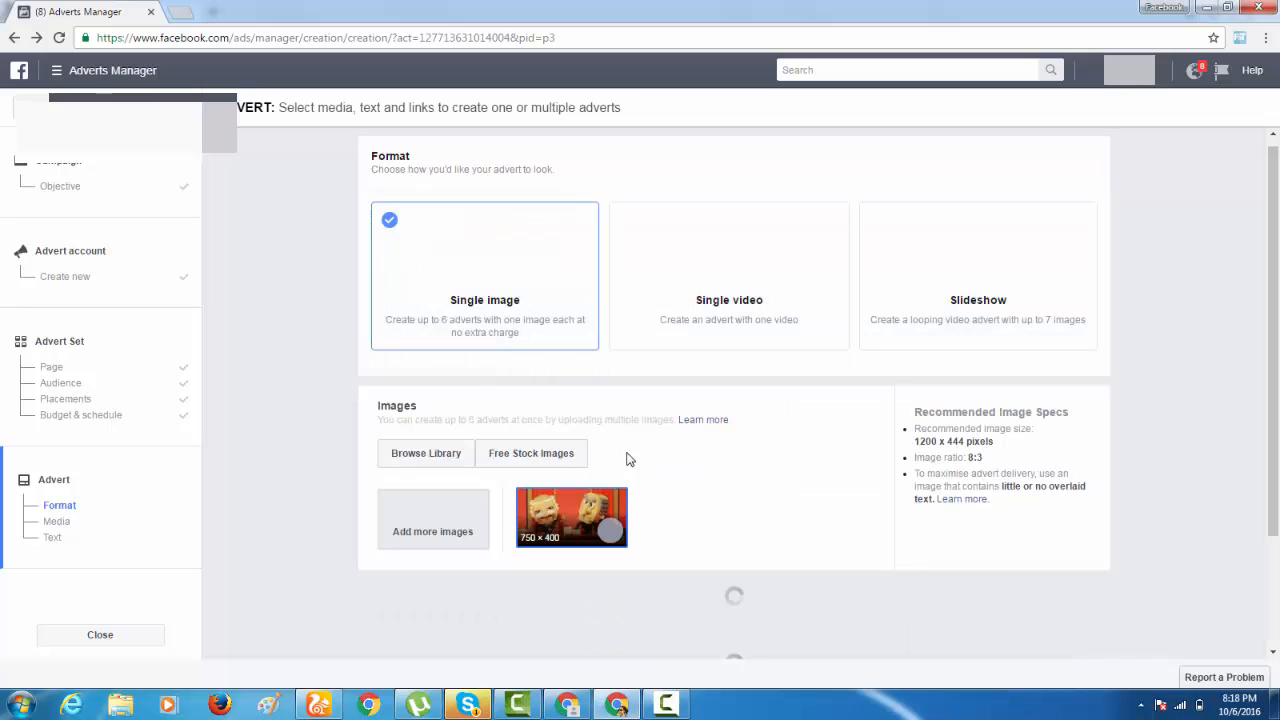
# Check the advert preview and remove the preselected 750 × 400 image from the advert.
pyautogui.scroll(-2, 634, 441)
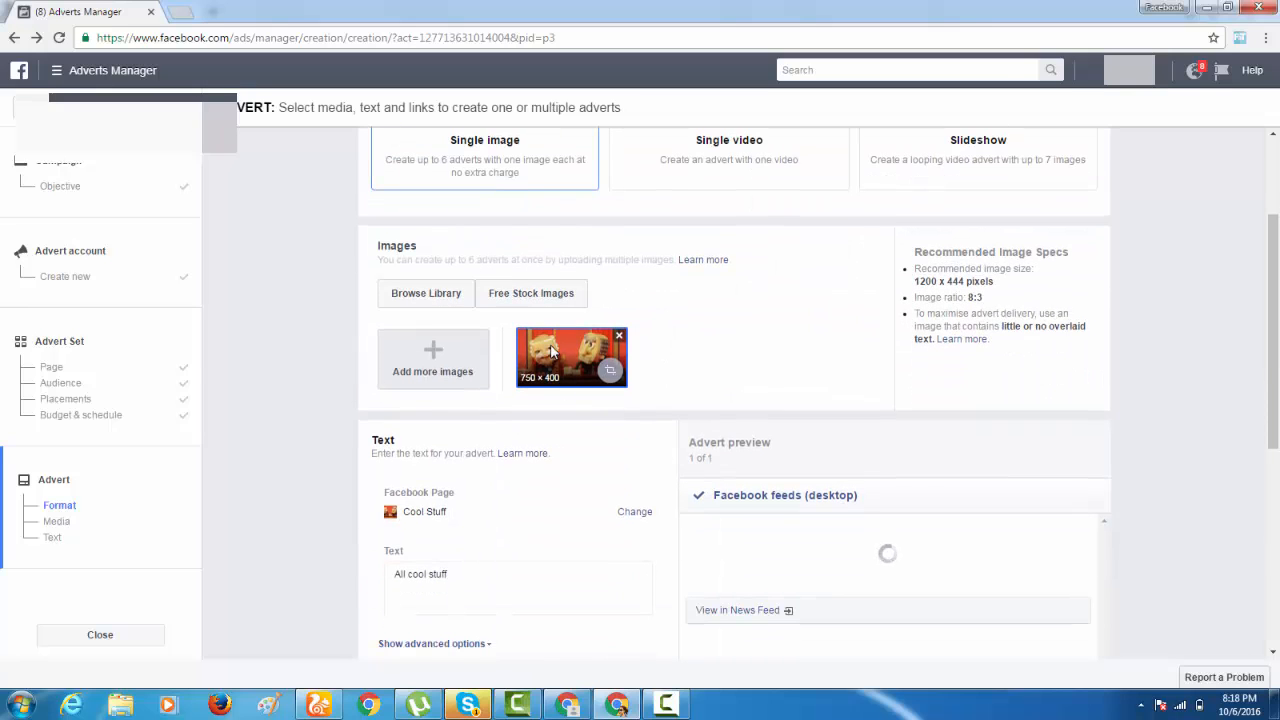
pyautogui.scroll(-3, 903, 579)
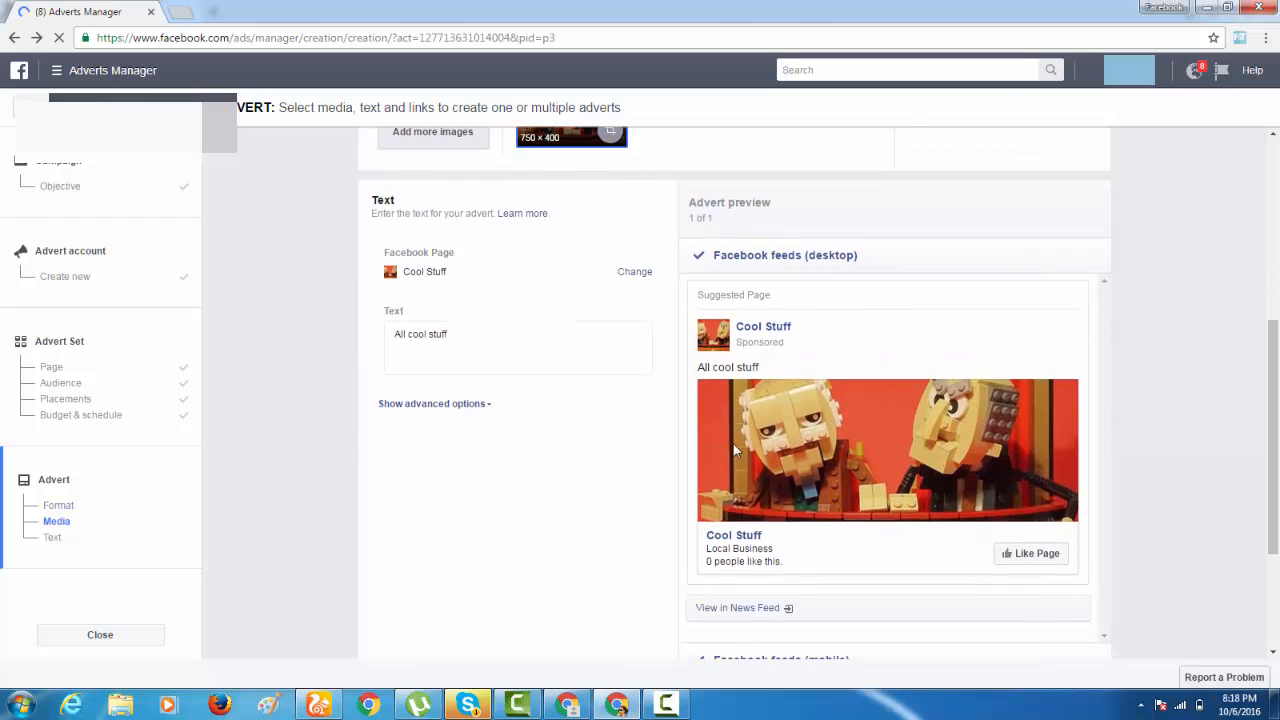
pyautogui.scroll(2, 735, 452)
pyautogui.click(622, 262)
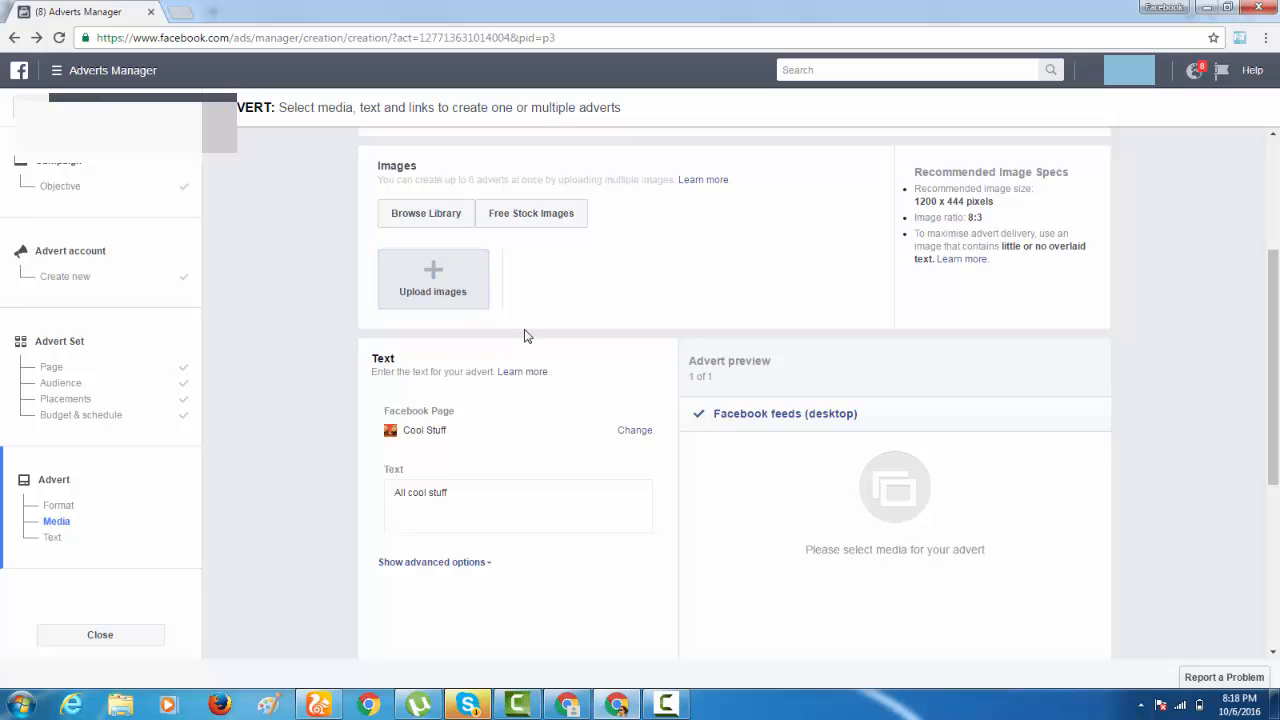
# Search Google Images for "ya hussain covers" in a new tab and open the red Labaik Ya Hussain cover with minarets.
pyautogui.click(180, 14)
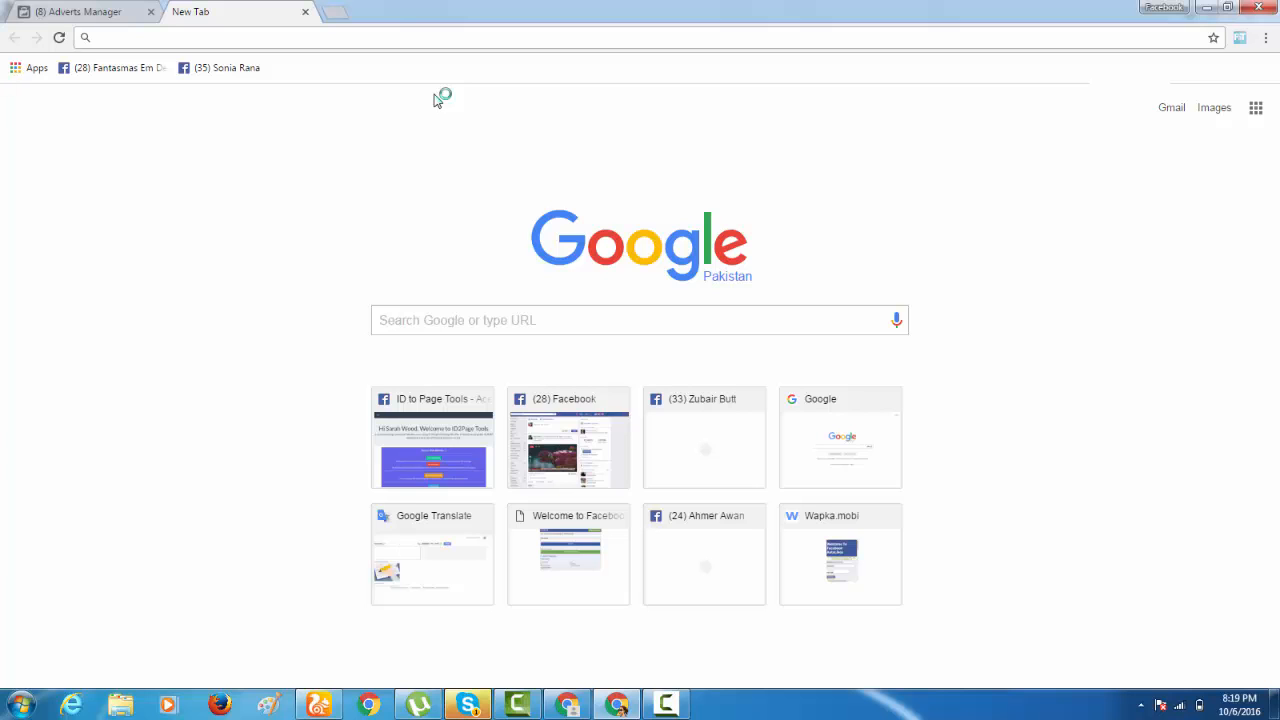
pyautogui.write('ya hussain ')
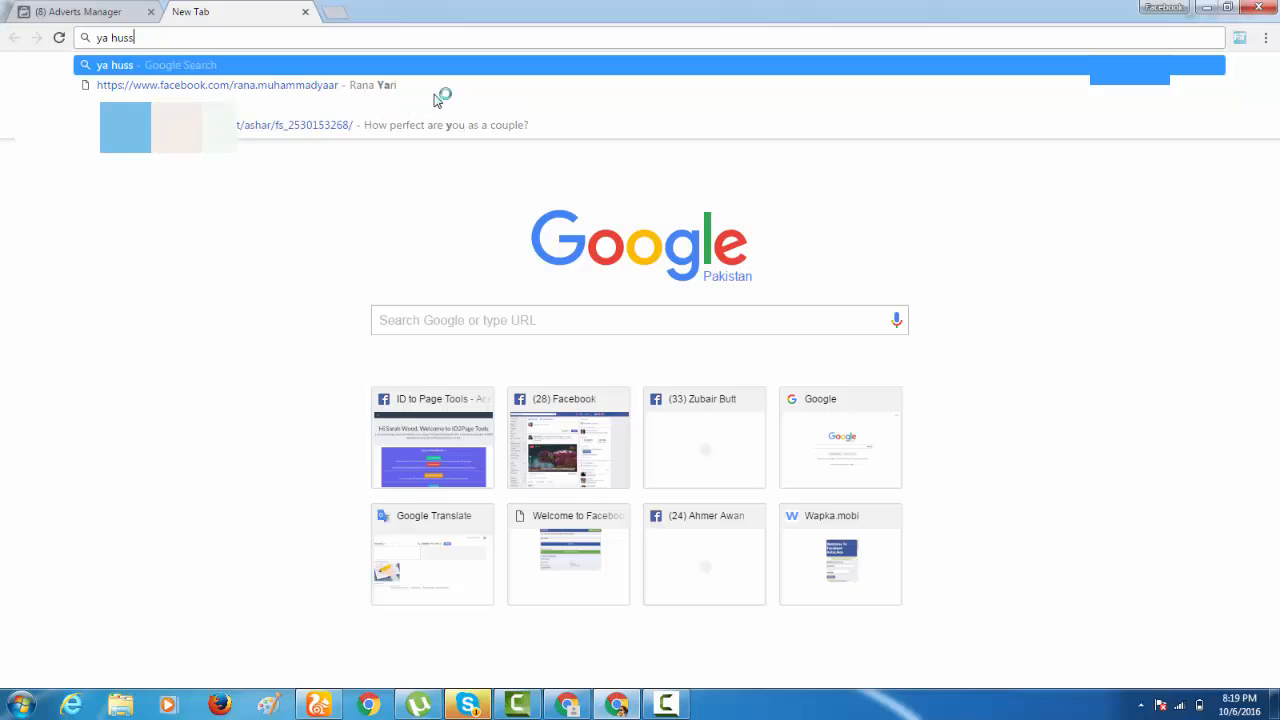
pyautogui.write('covers')
pyautogui.press('Return')
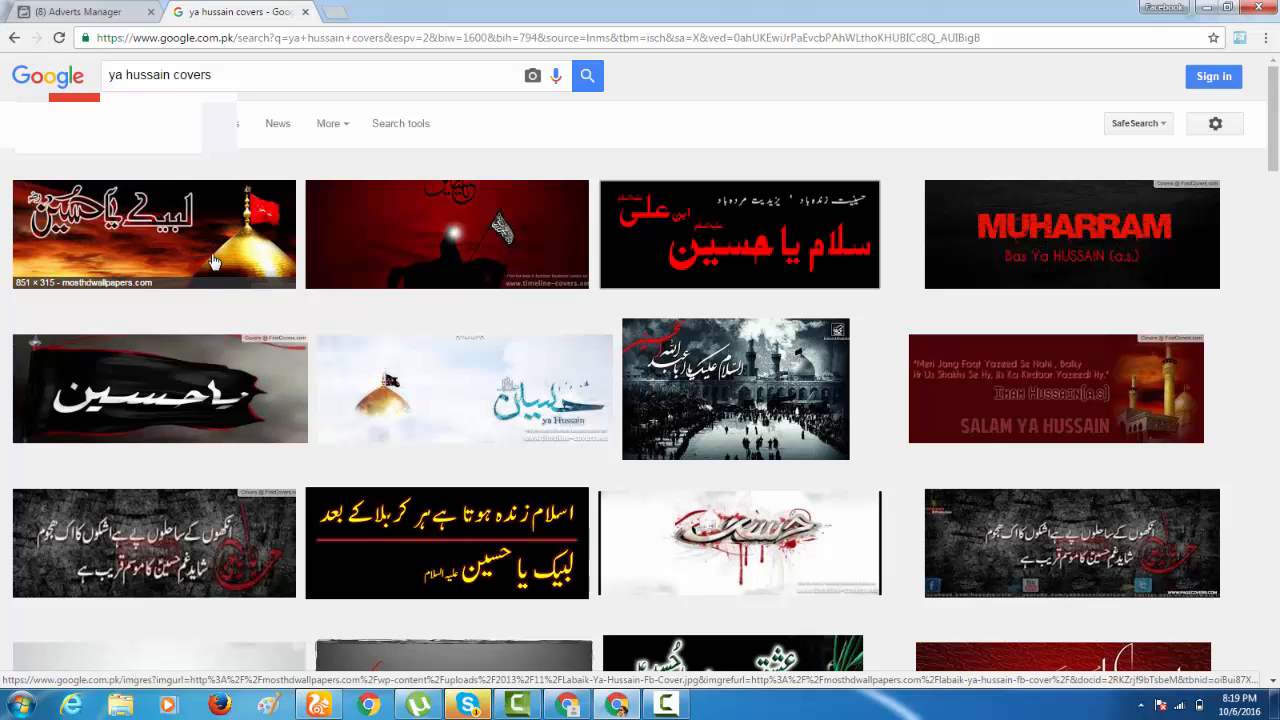
pyautogui.scroll(-4, 205, 250)
pyautogui.scroll(-2, 205, 250)
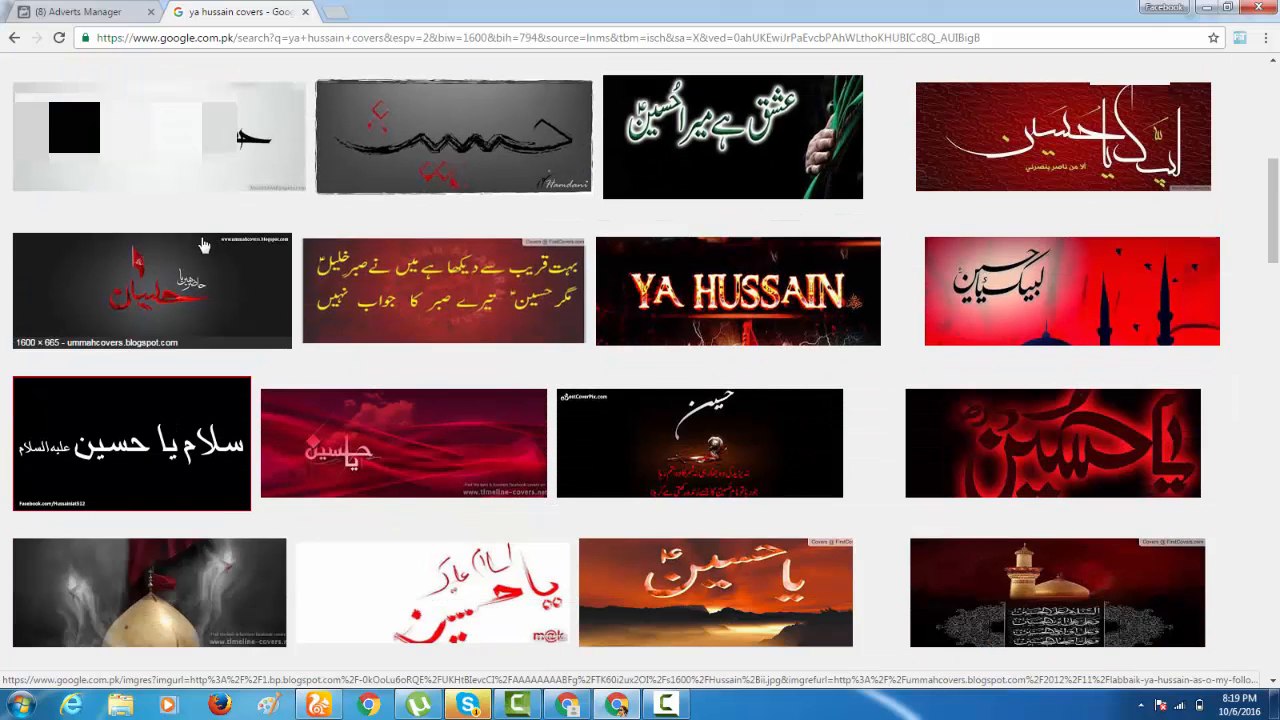
pyautogui.click(1065, 310)
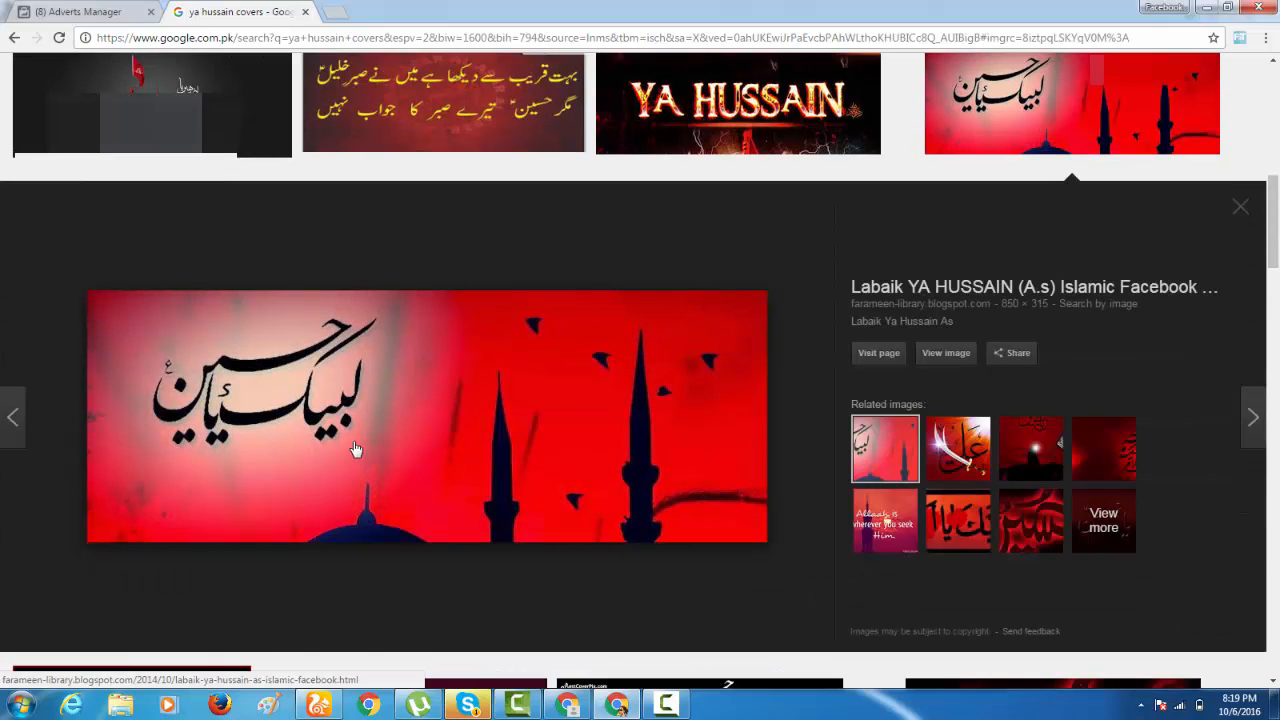
# Copy the opened cover image into Paint and trim the canvas to the image, about 850 × 316 px.
pyautogui.rightClick(457, 457)
pyautogui.click(495, 378)
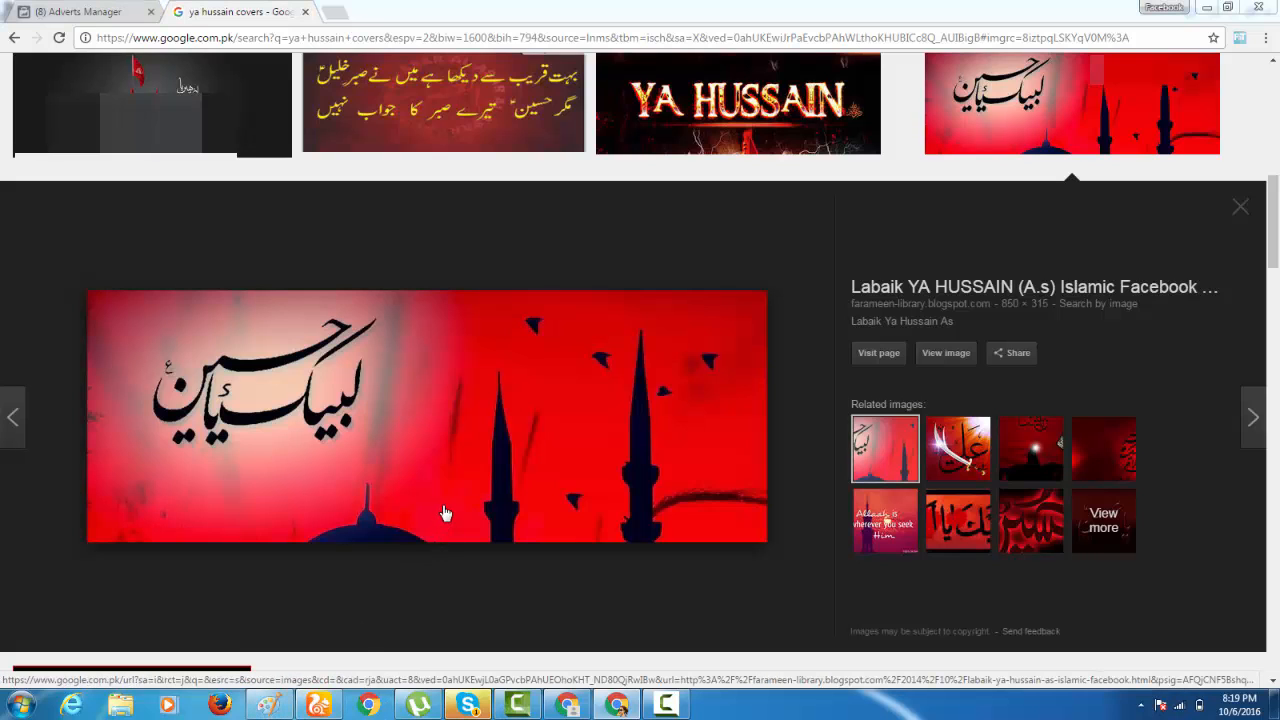
pyautogui.hotkey('ctrl', 'v')
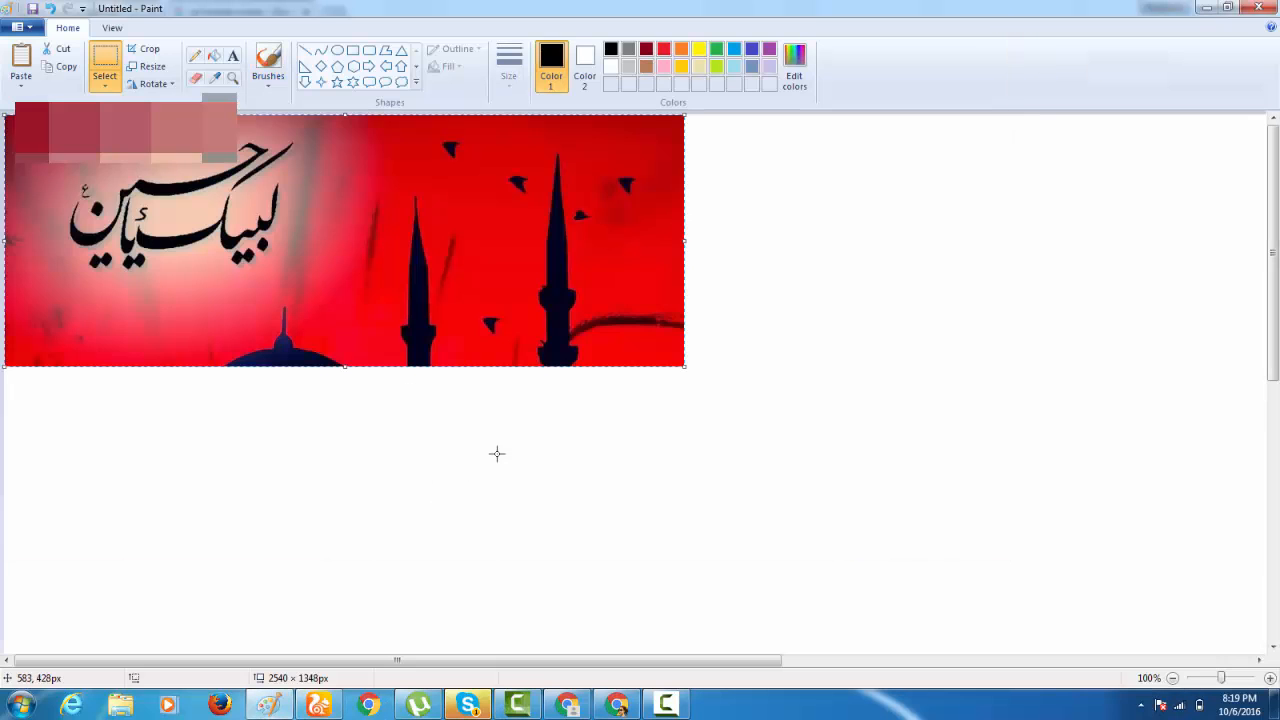
pyautogui.click(1173, 678)
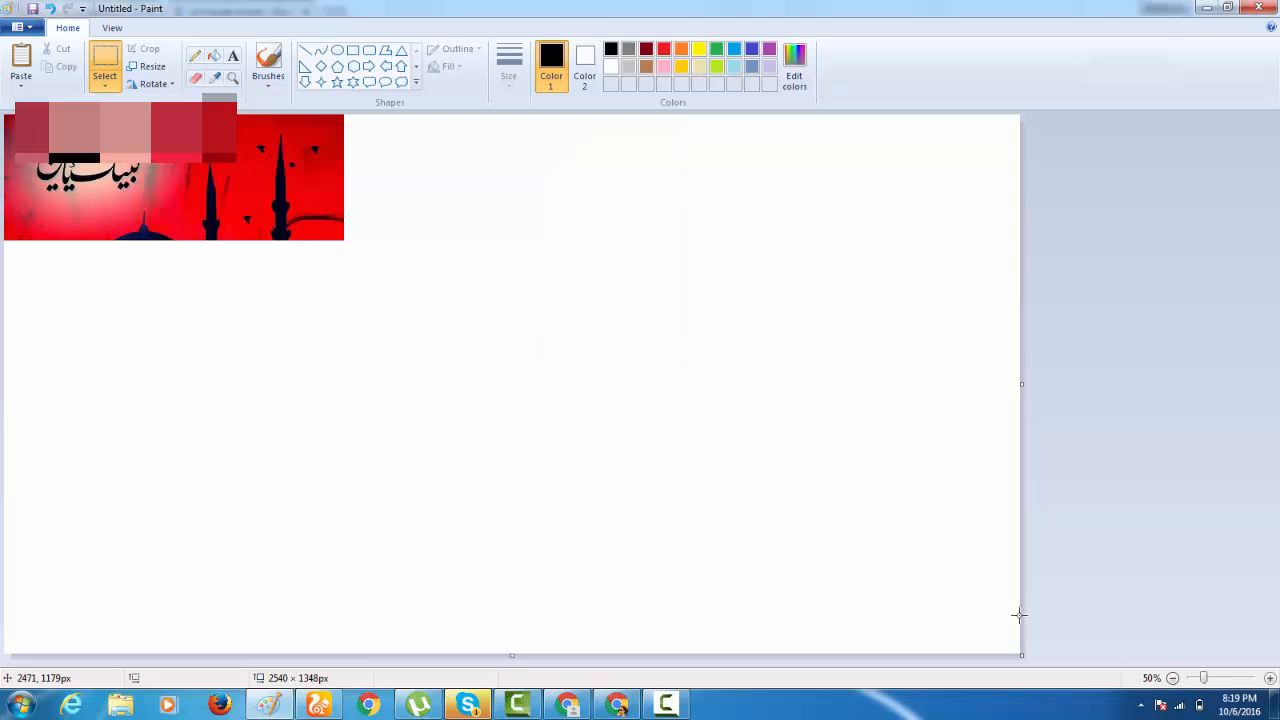
pyautogui.moveTo(1021, 655); pyautogui.dragTo(347, 243)
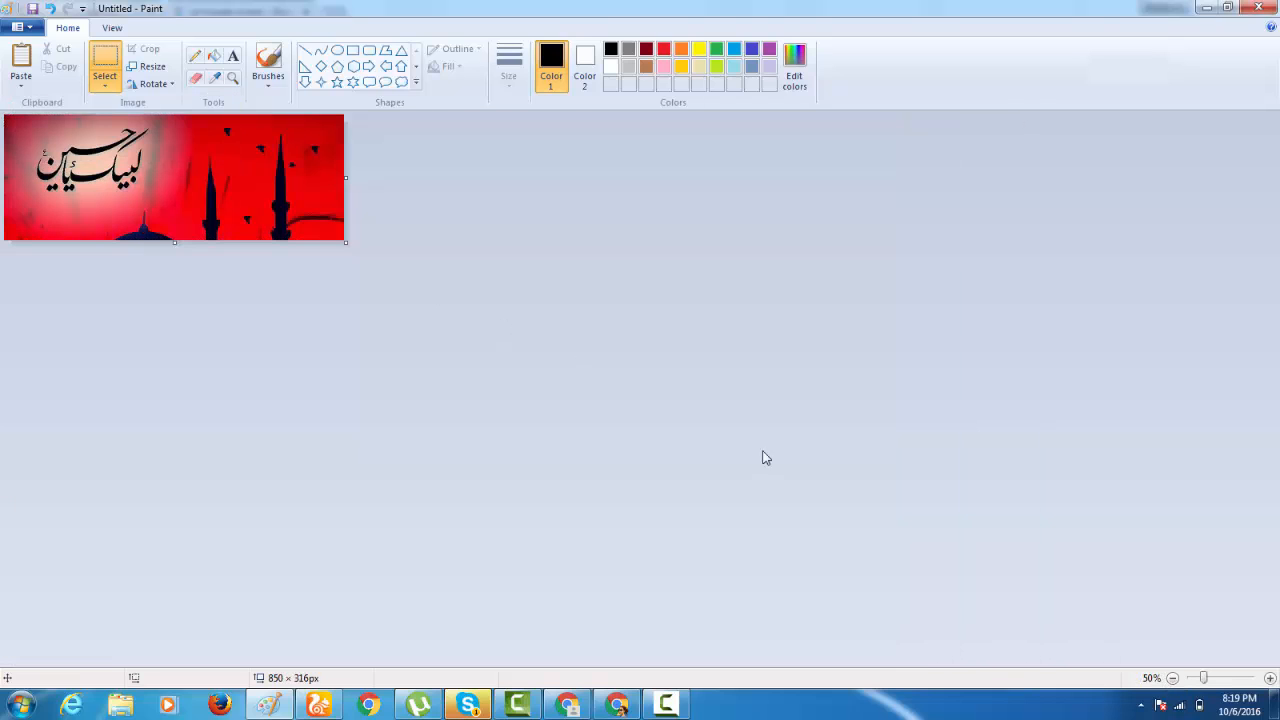
pyautogui.click(1269, 679)
# Draw a solid-filled down arrow about 97 × 115 px near the cover's lower right corner, with a red outline and black fill.
pyautogui.click(305, 82)
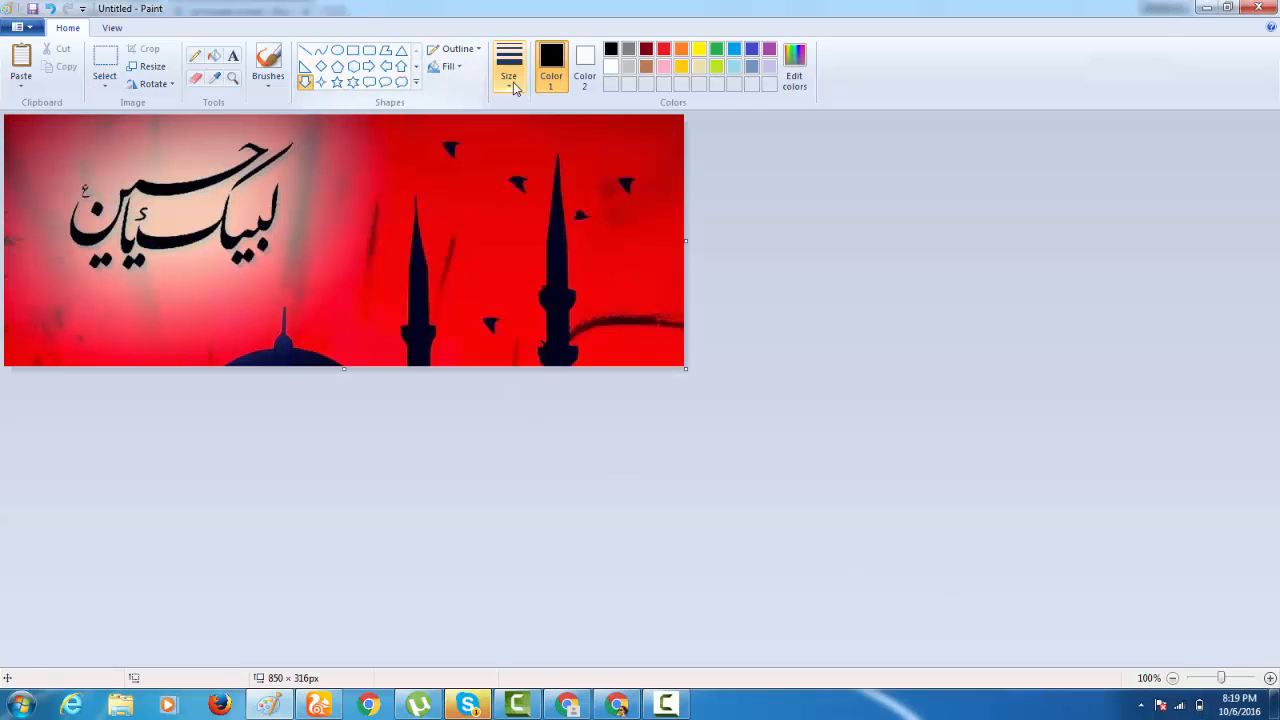
pyautogui.click(661, 51)
pyautogui.click(447, 66)
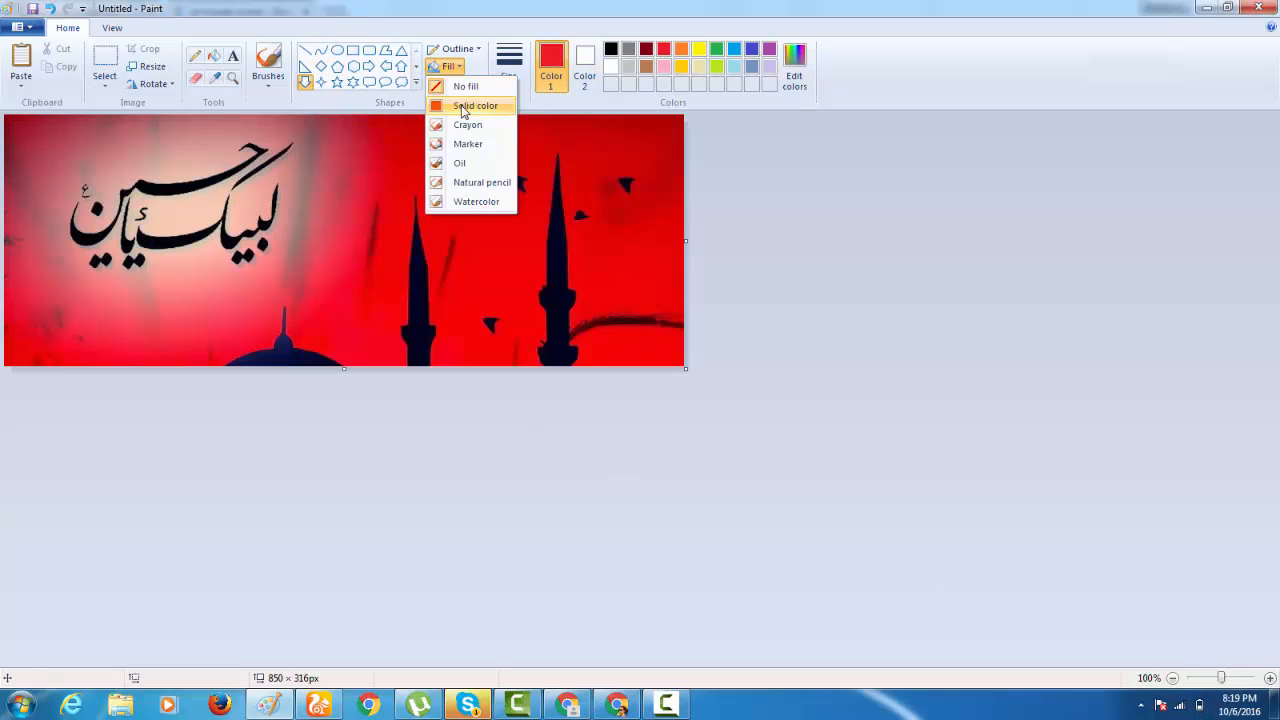
pyautogui.click(468, 106)
pyautogui.click(585, 62)
pyautogui.click(610, 49)
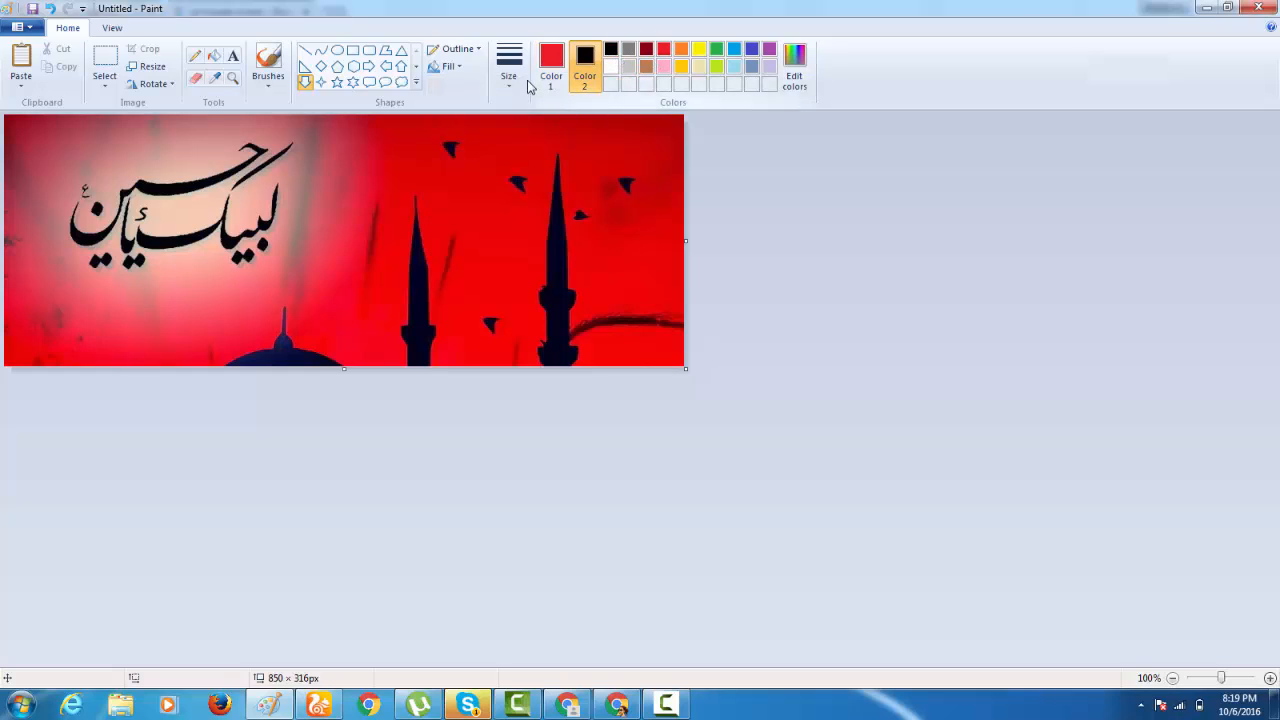
pyautogui.moveTo(567, 269); pyautogui.dragTo(645, 358)
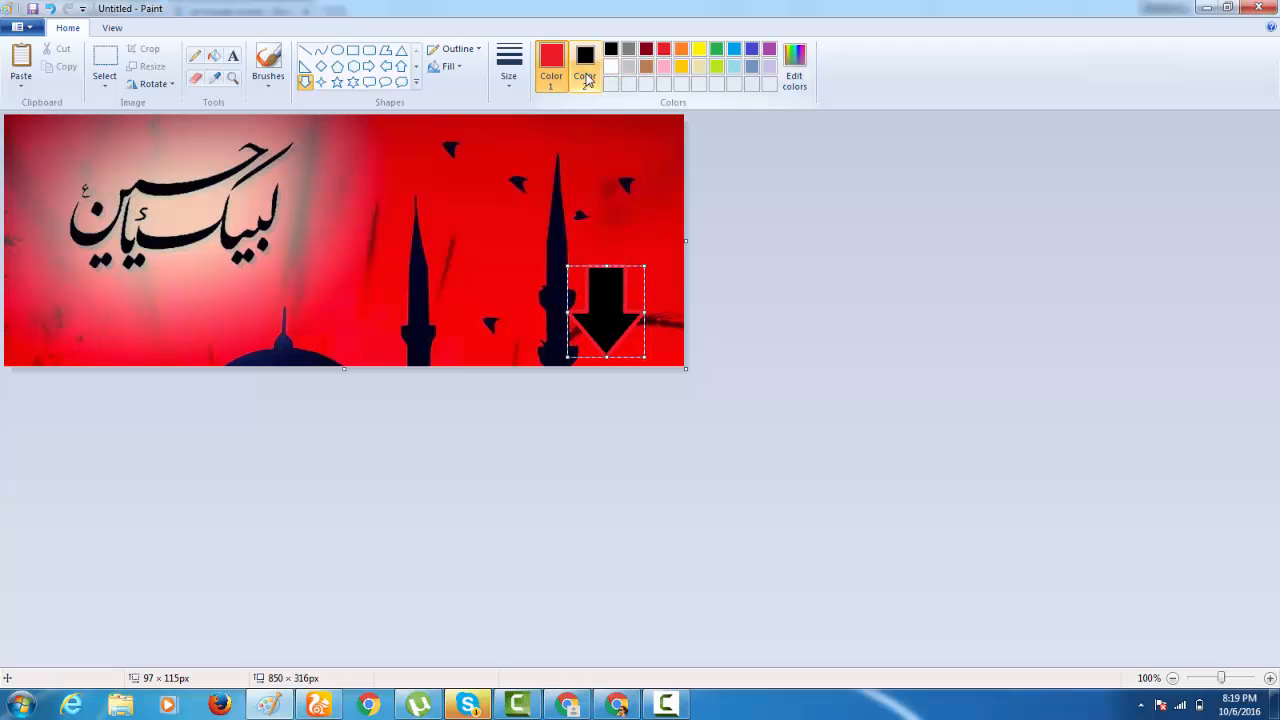
# Try several fill colours on the down arrow, settle on green, and deselect the arrow.
pyautogui.click(586, 76)
pyautogui.click(612, 68)
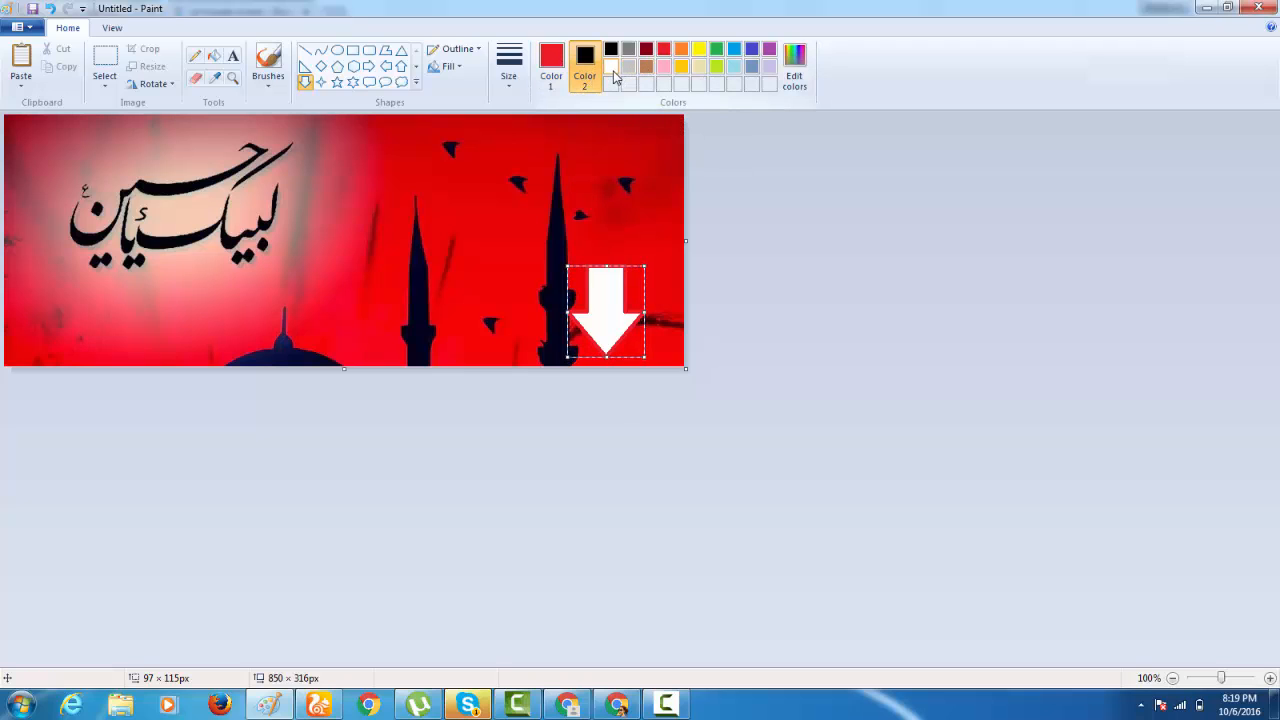
pyautogui.click(646, 66)
pyautogui.click(716, 49)
pyautogui.click(685, 50)
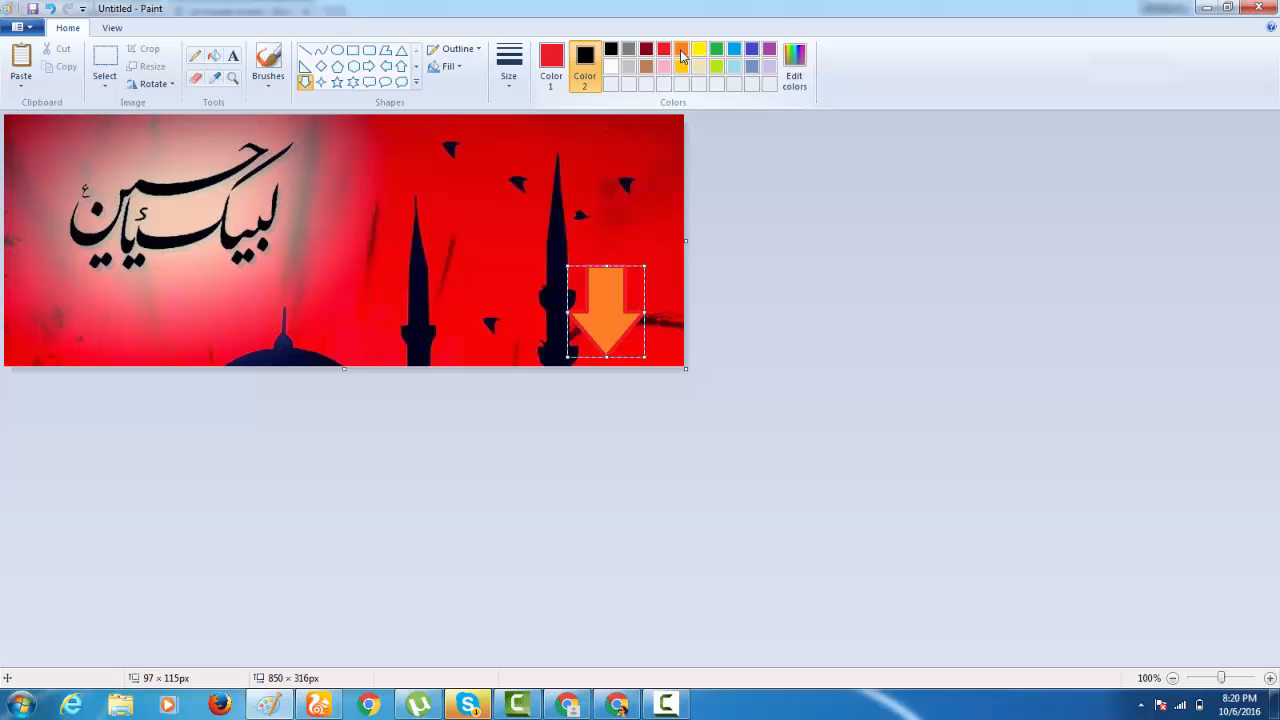
pyautogui.click(664, 50)
pyautogui.click(647, 50)
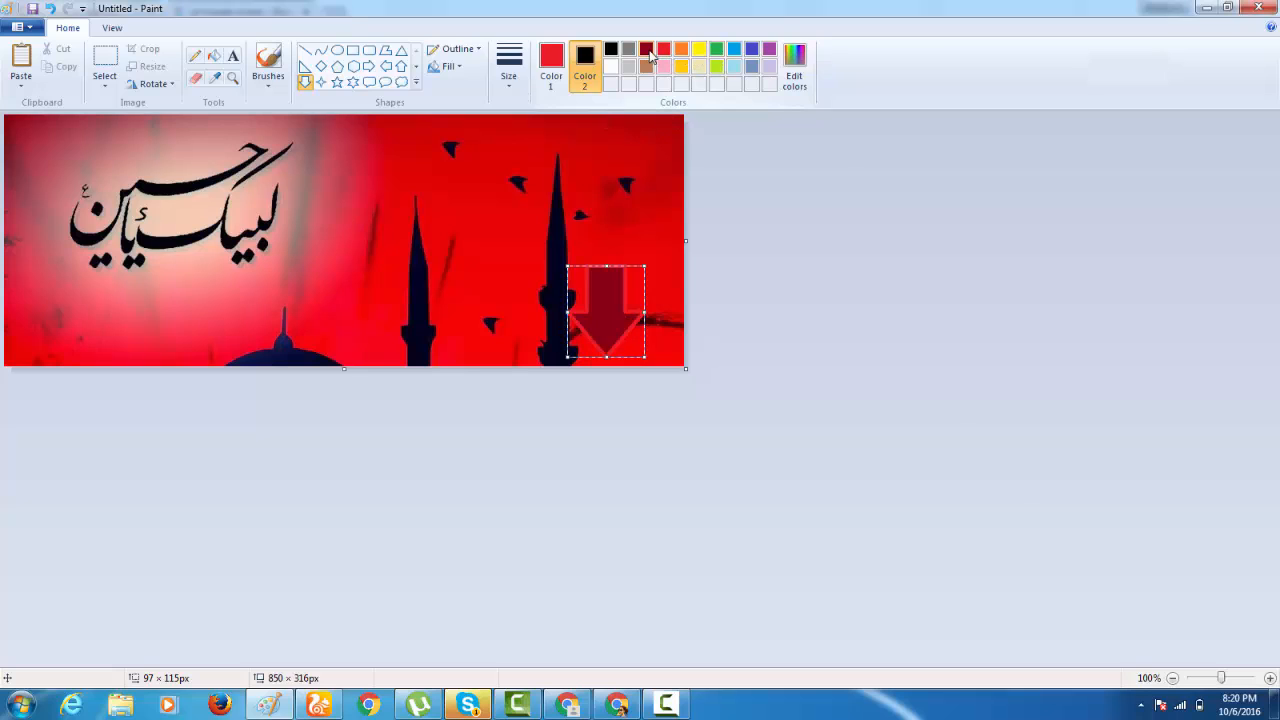
pyautogui.click(628, 49)
pyautogui.click(628, 66)
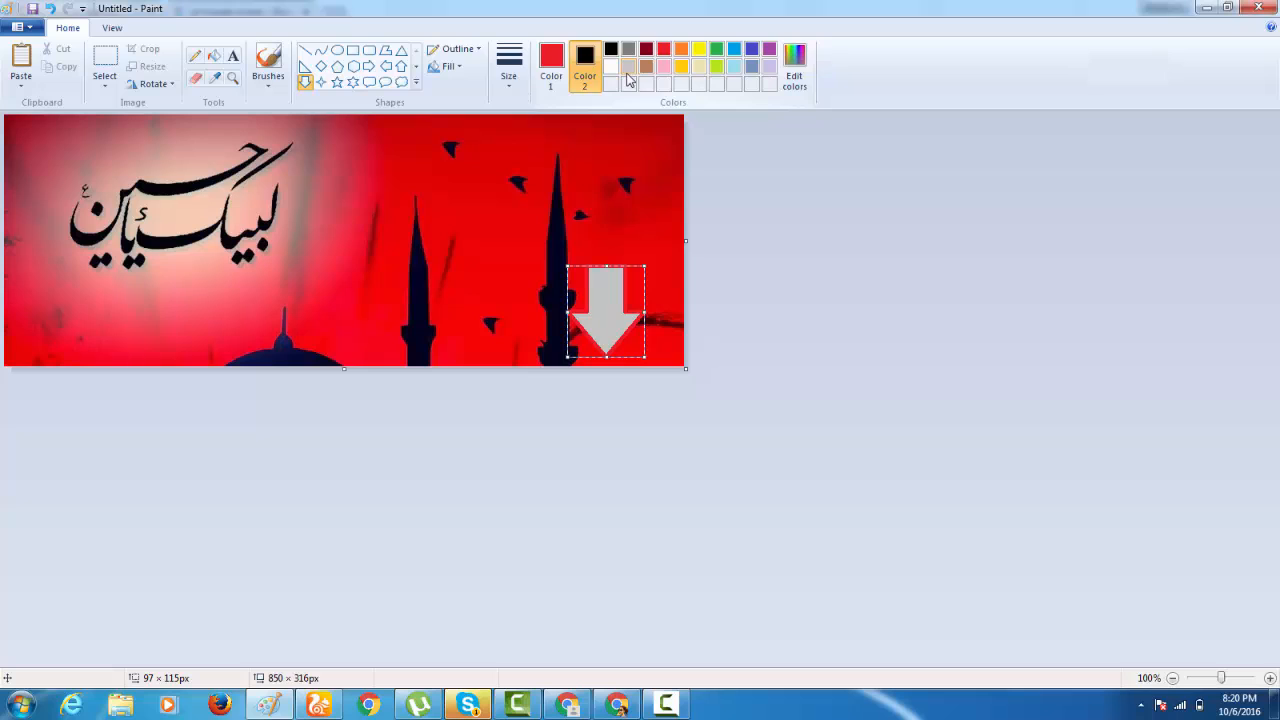
pyautogui.click(611, 66)
pyautogui.click(734, 66)
pyautogui.click(663, 66)
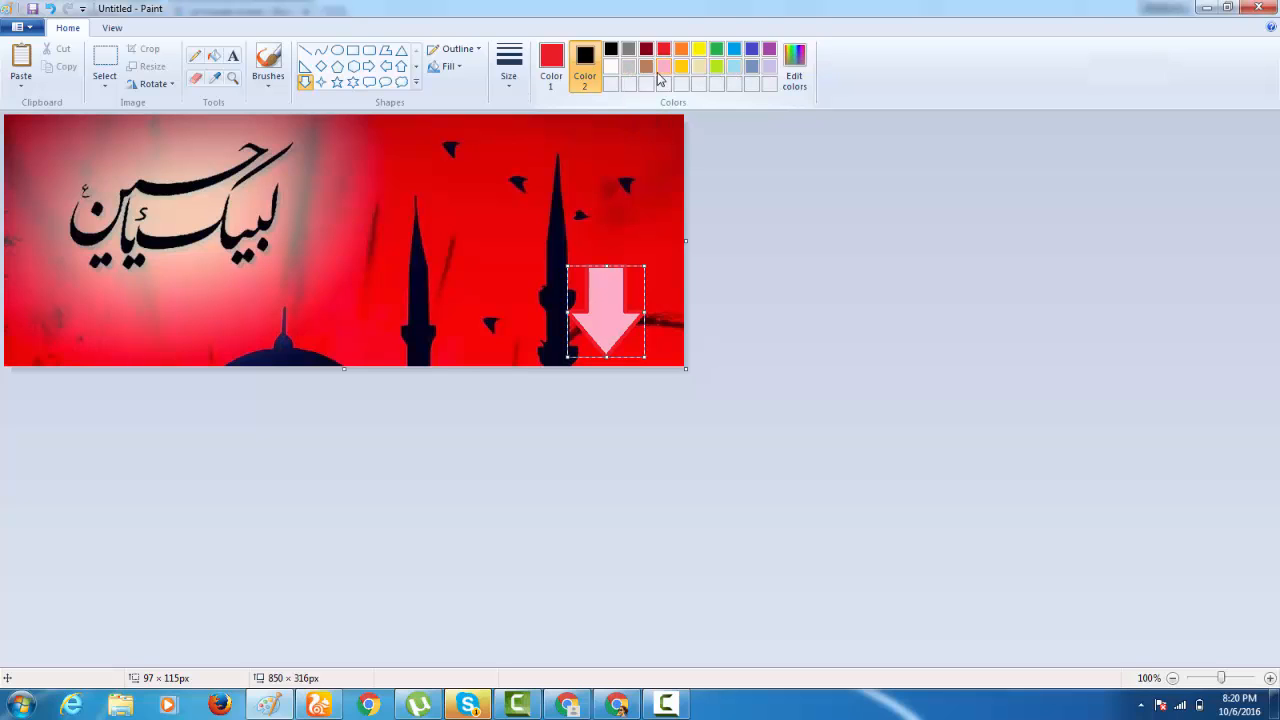
pyautogui.click(612, 68)
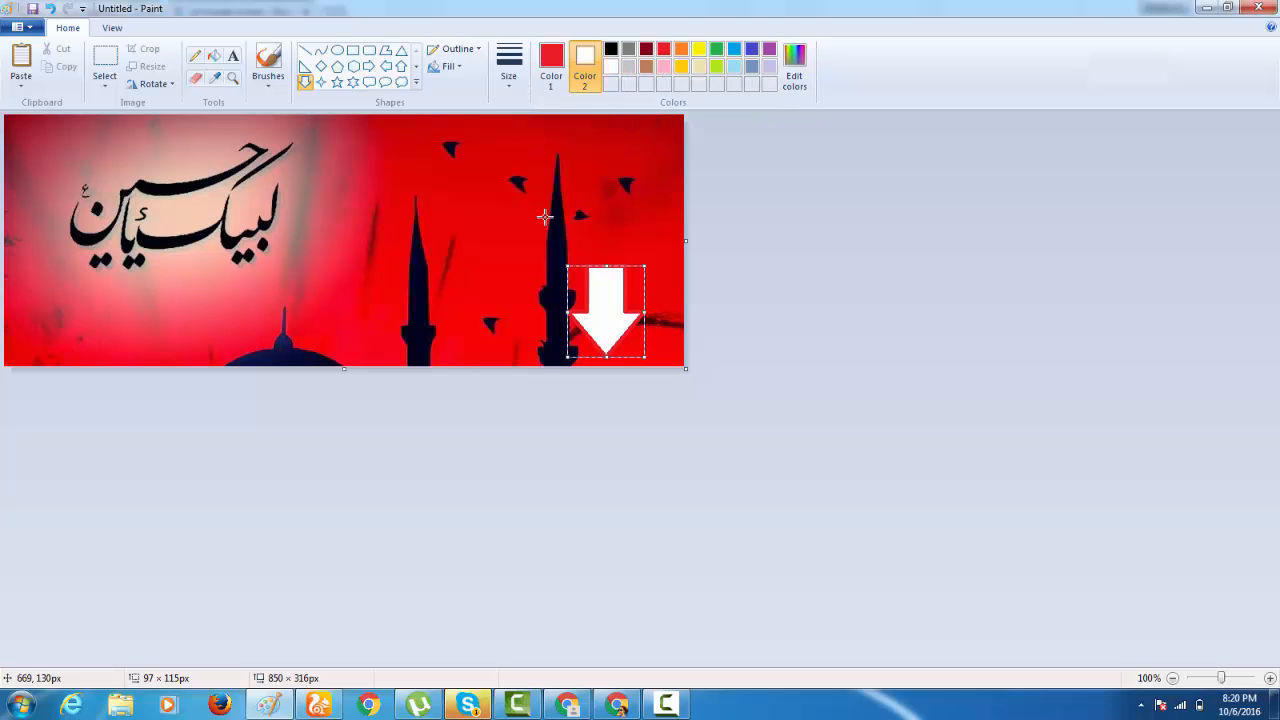
pyautogui.click(716, 52)
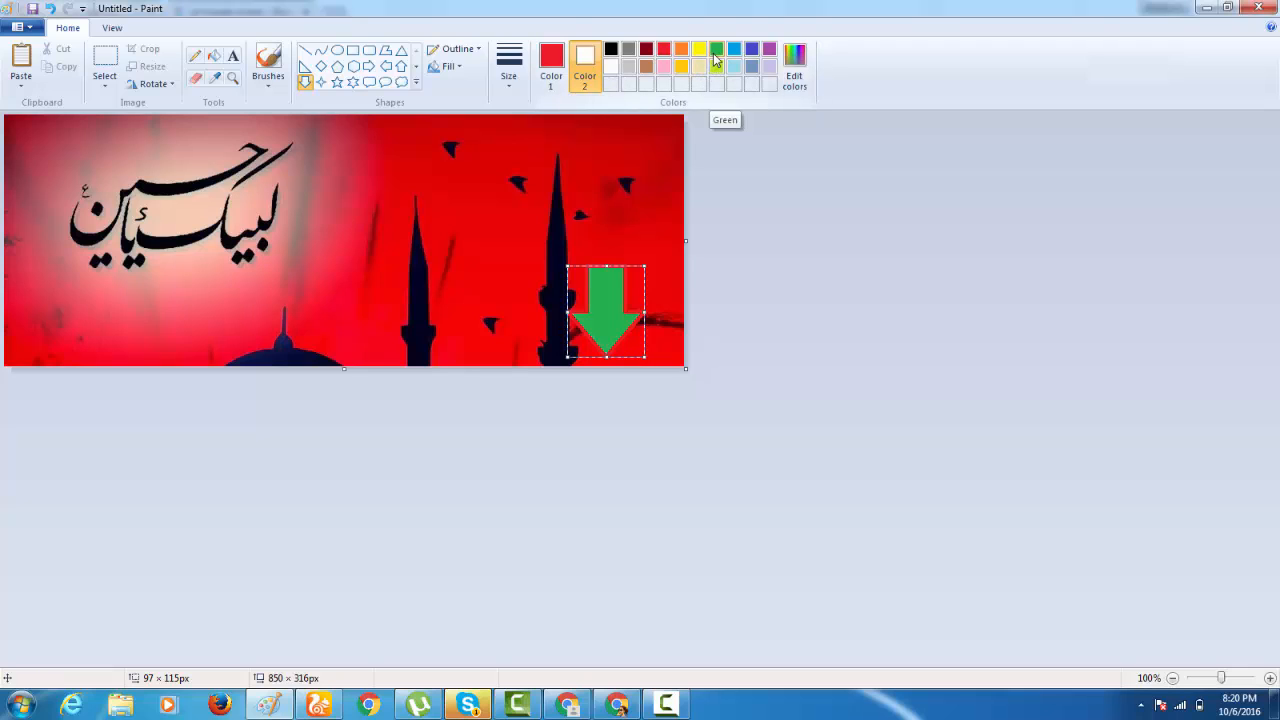
pyautogui.click(468, 294)
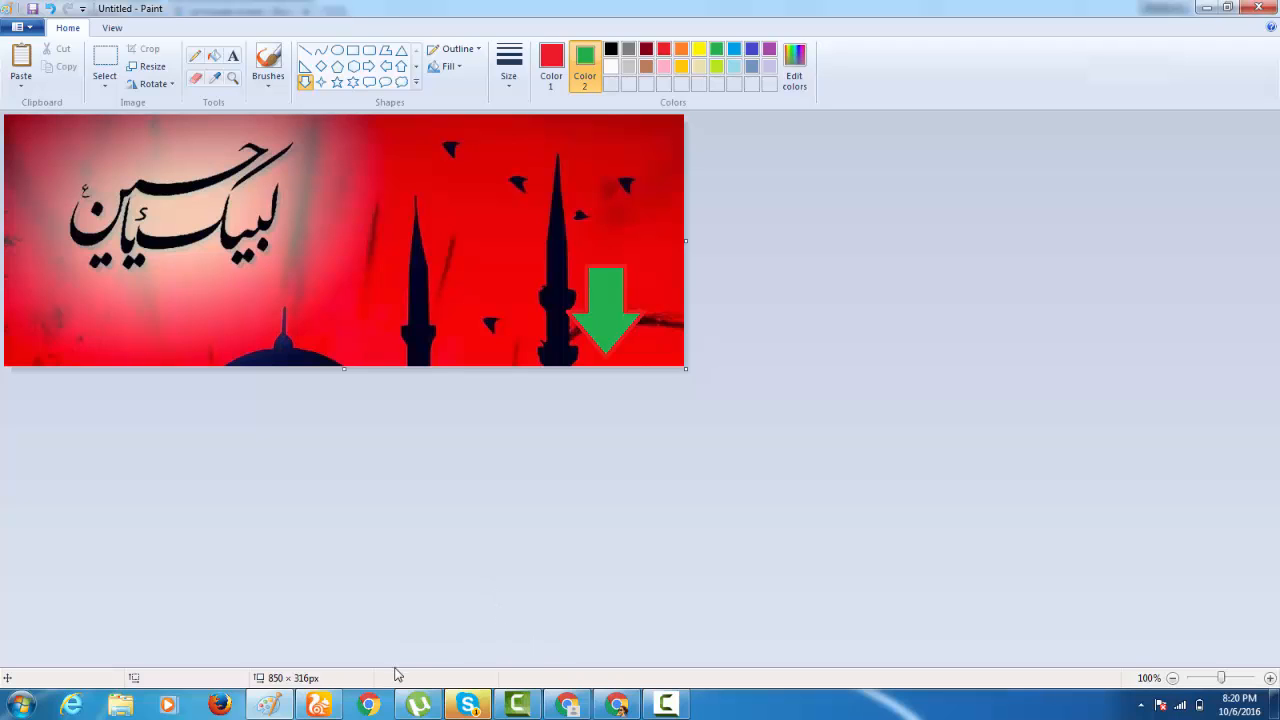
# Switch back to Chrome, search Google Images for "pak army covers" and browse the results.
pyautogui.click(578, 706)
pyautogui.click(622, 707)
pyautogui.scroll(8, 250, 200)
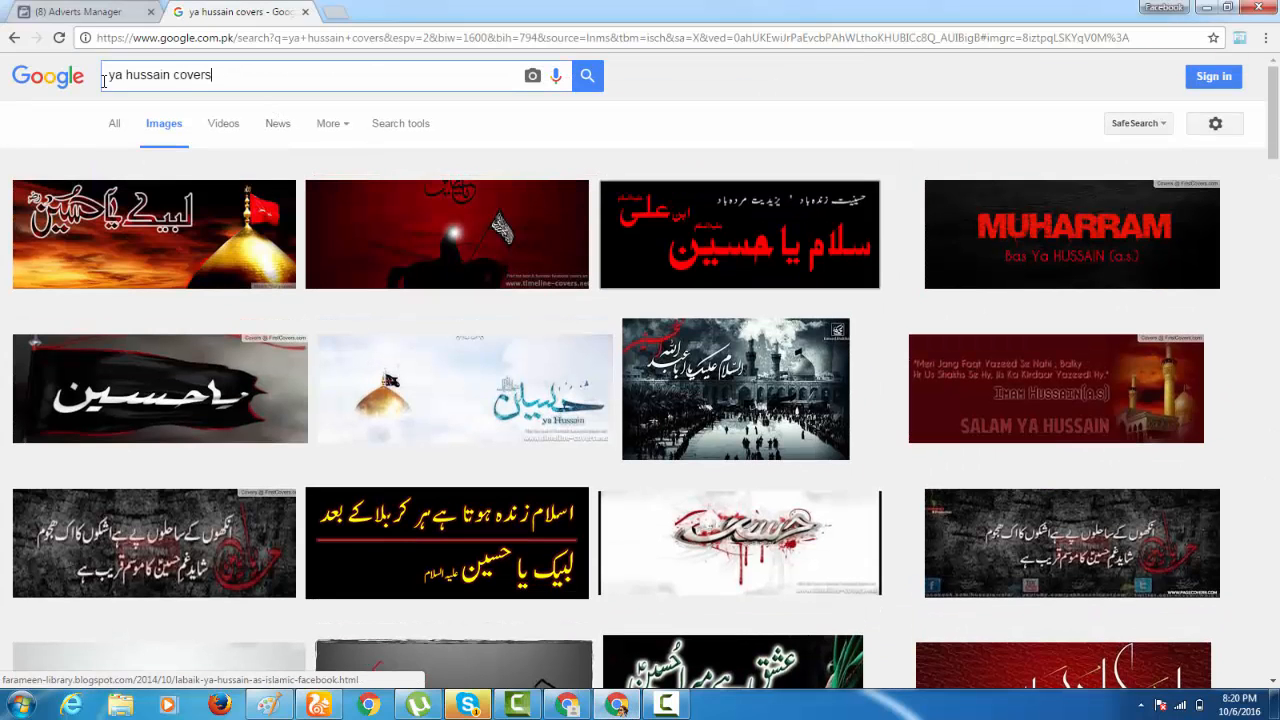
pyautogui.tripleClick(185, 76)
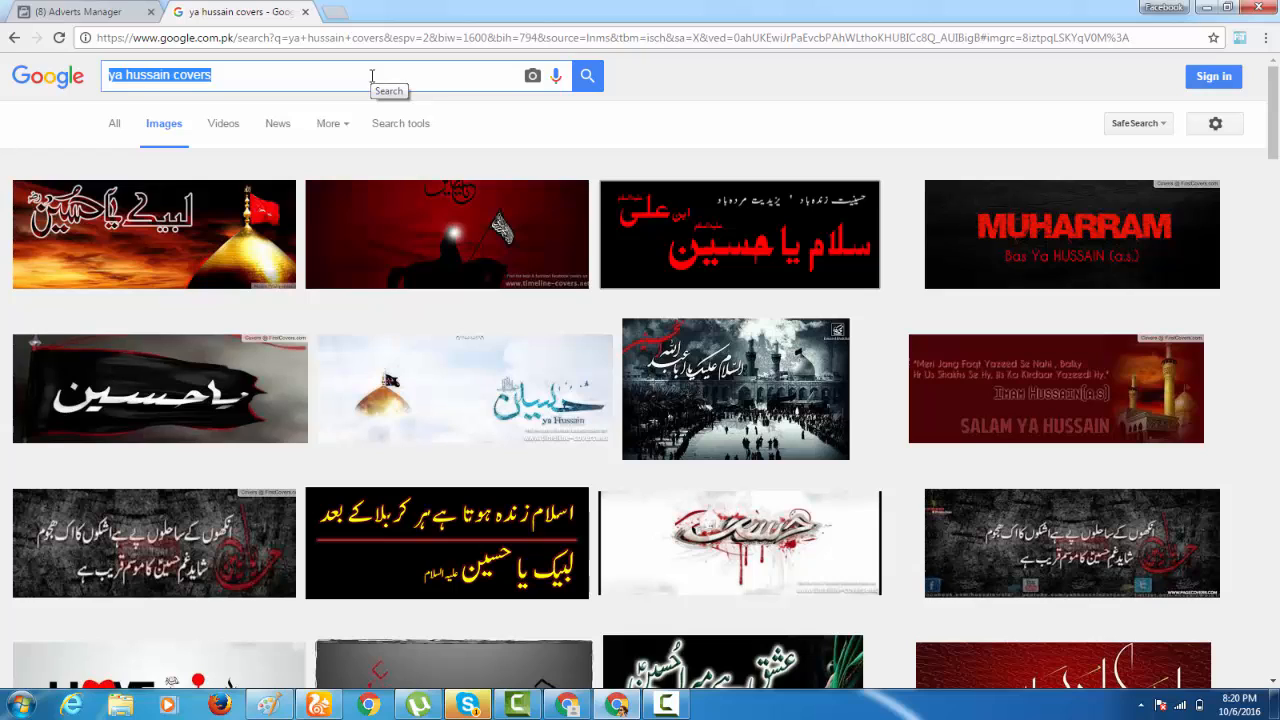
pyautogui.write('arm')
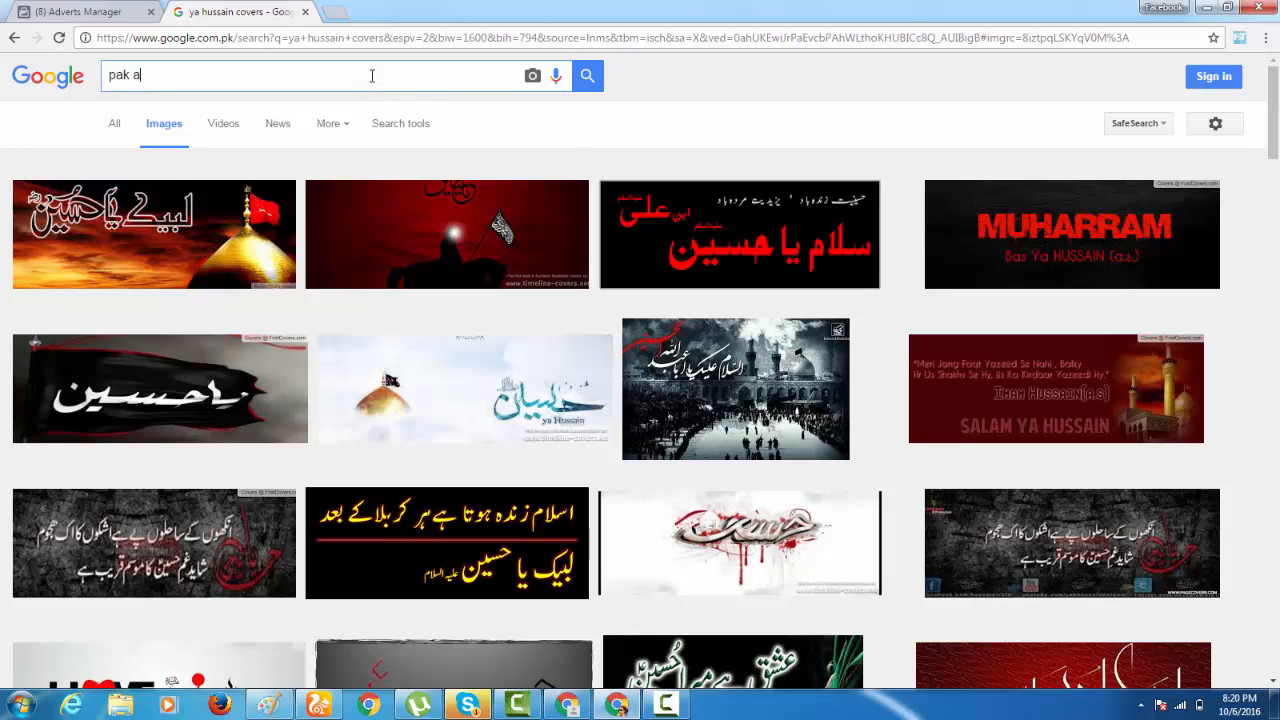
pyautogui.write('rmy o')
pyautogui.press('Return')
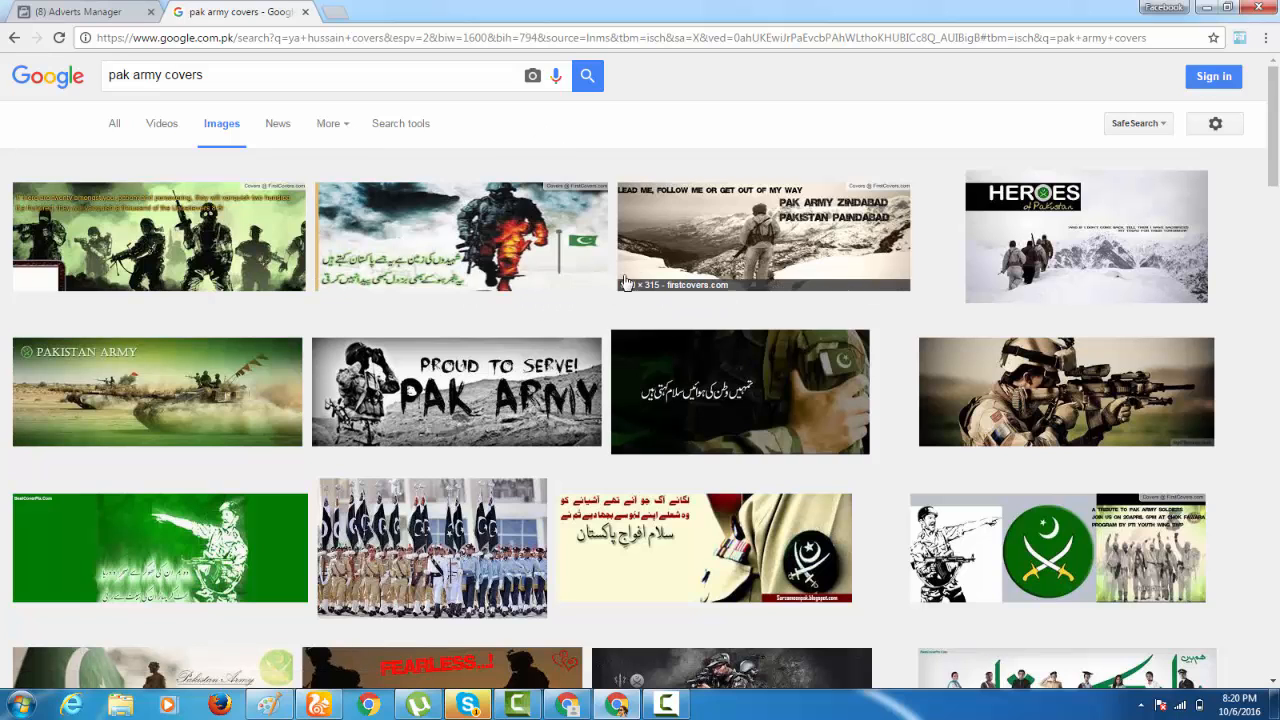
pyautogui.scroll(-1, 224, 432)
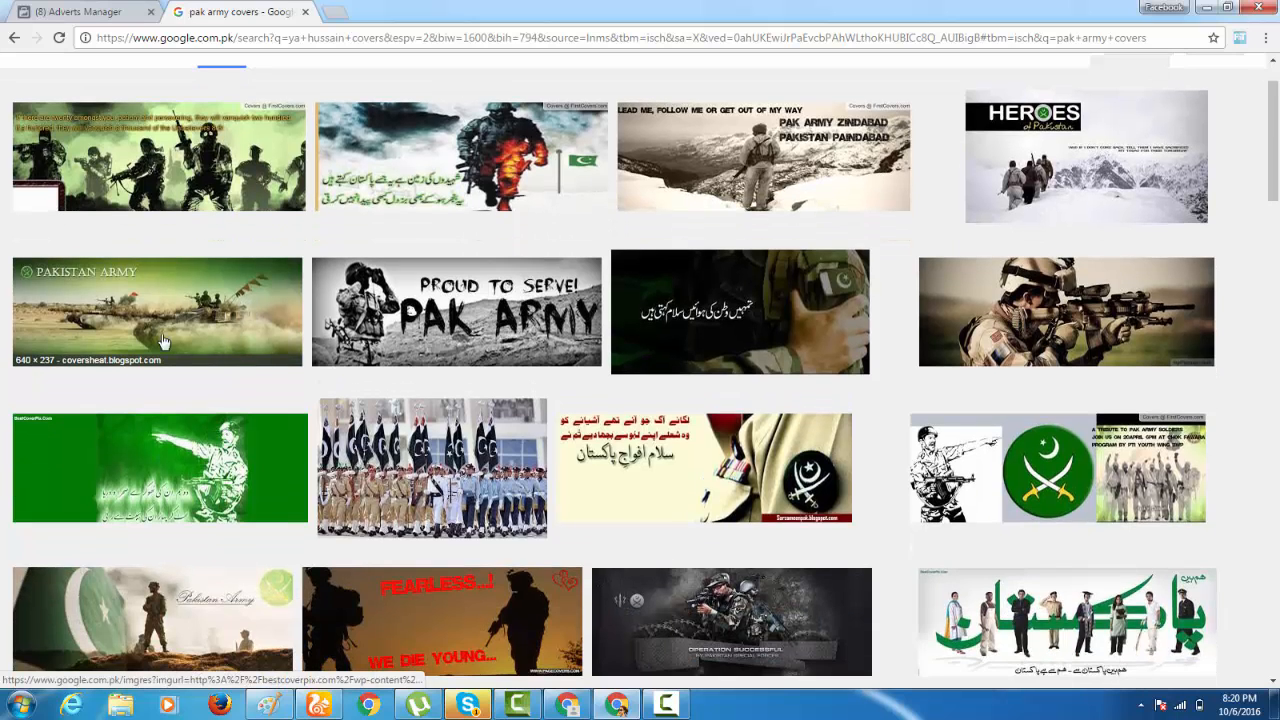
# Open the Pakistan Army tank cover from the image results, copy the image and switch to Paint.
pyautogui.click(224, 380)
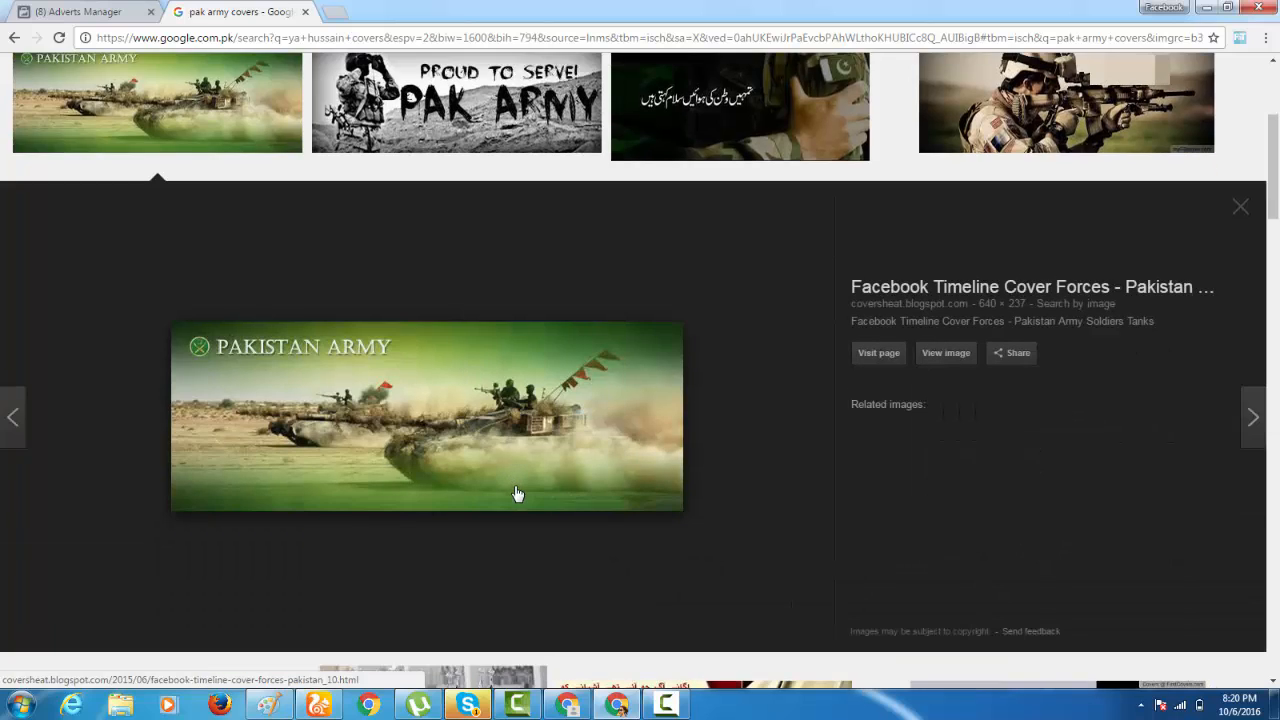
pyautogui.rightClick(460, 466)
pyautogui.click(516, 387)
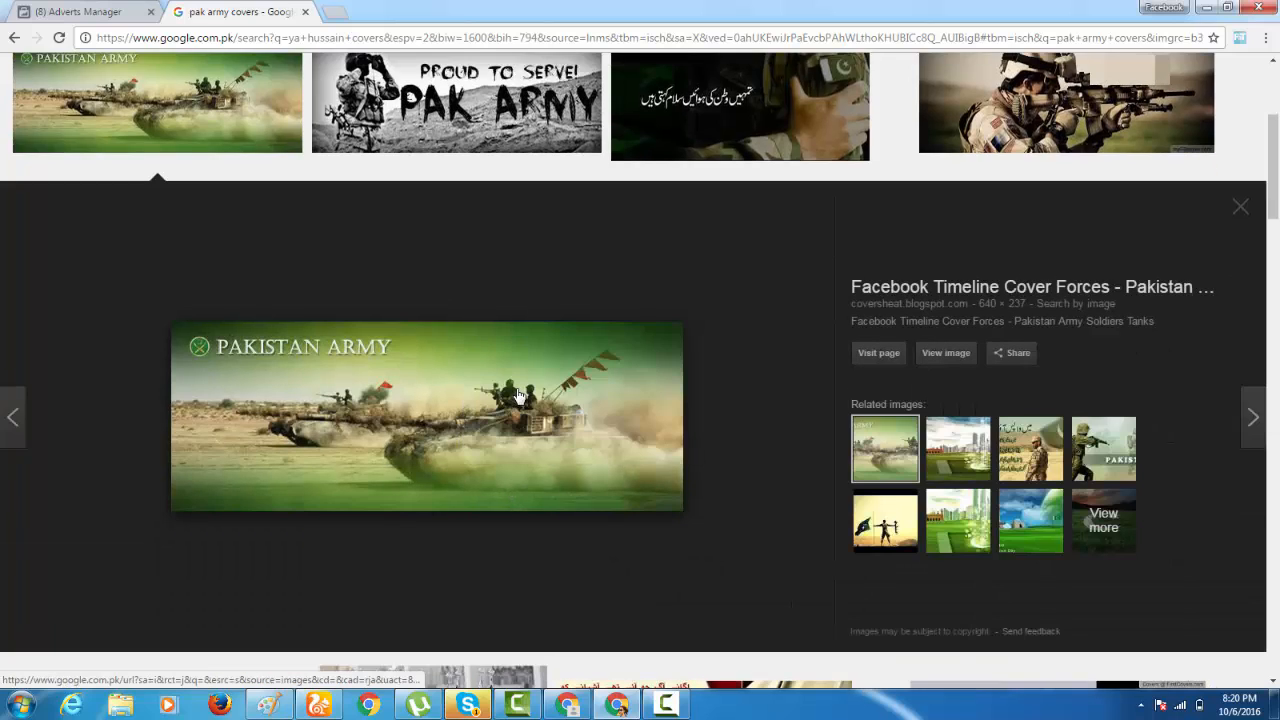
pyautogui.click(266, 705)
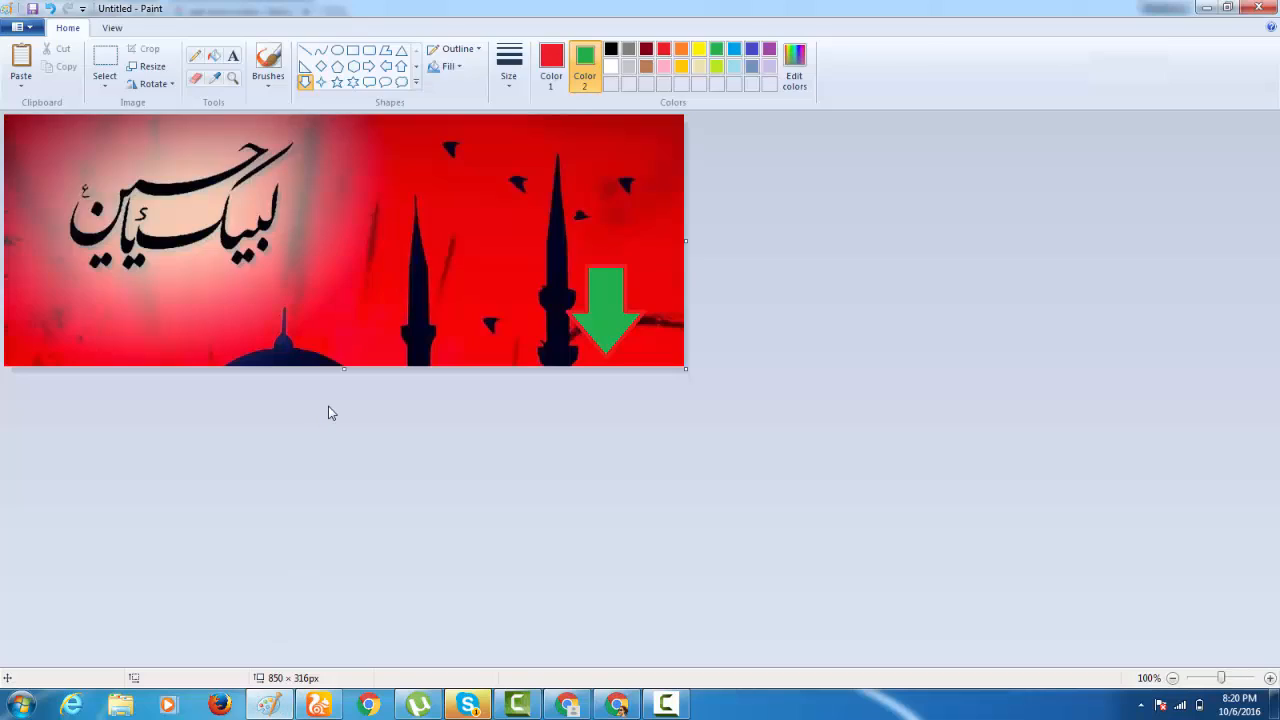
pyautogui.hotkey('ctrl', 'v')
pyautogui.moveTo(540, 322); pyautogui.dragTo(684, 367)
pyautogui.click(517, 416)
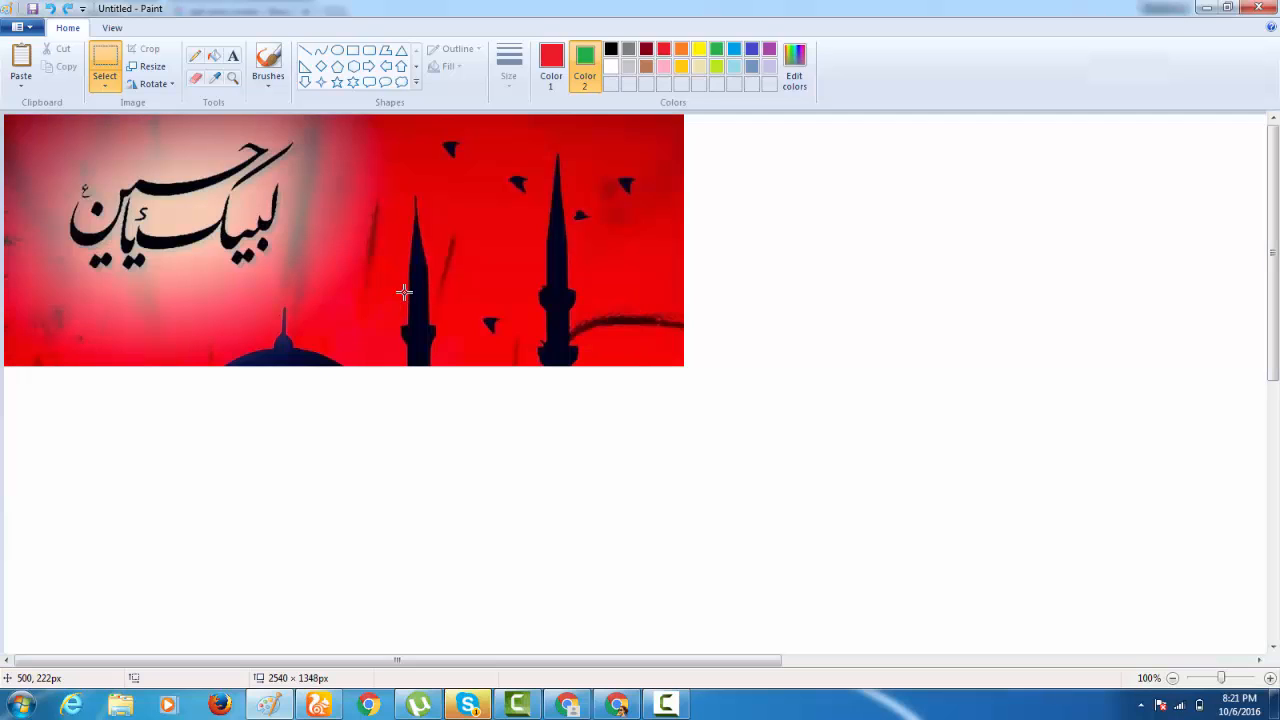
# Start a new image without saving the old one, paste the tank cover and trim the canvas to about 640 × 236 px.
pyautogui.hotkey('ctrl', 'n')
pyautogui.click(663, 352)
pyautogui.hotkey('ctrl', 'v')
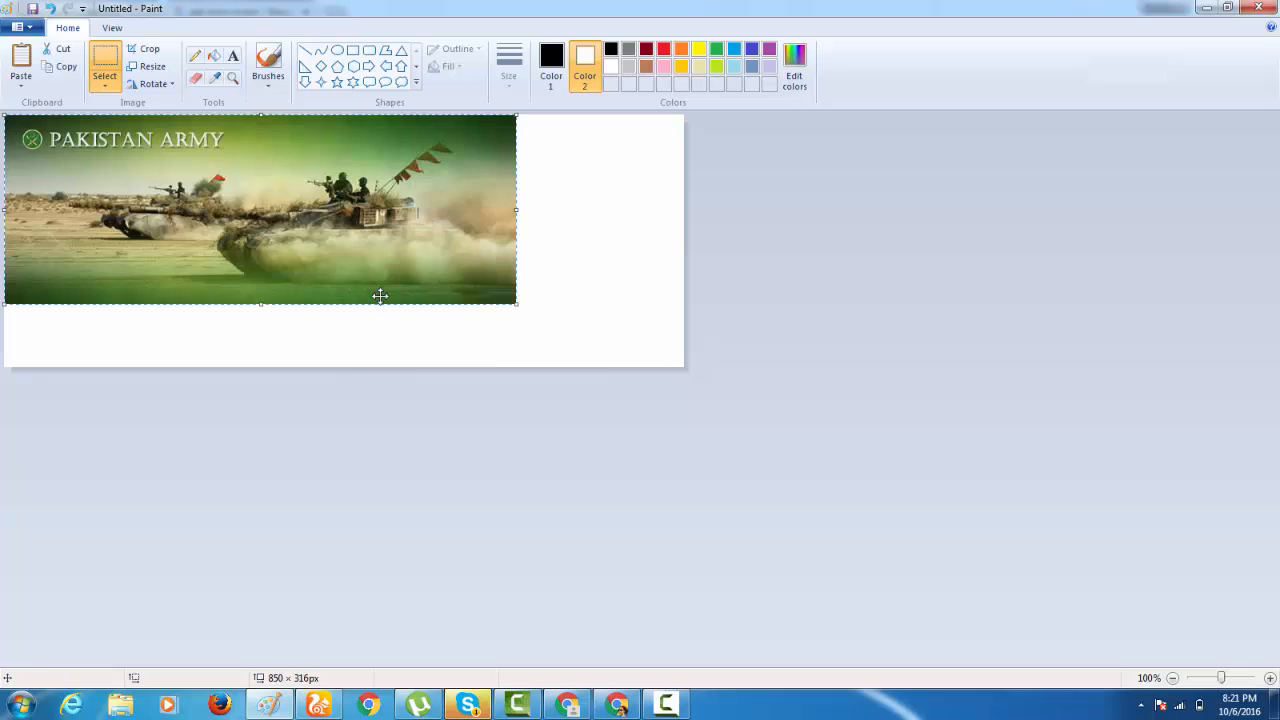
pyautogui.click(571, 294)
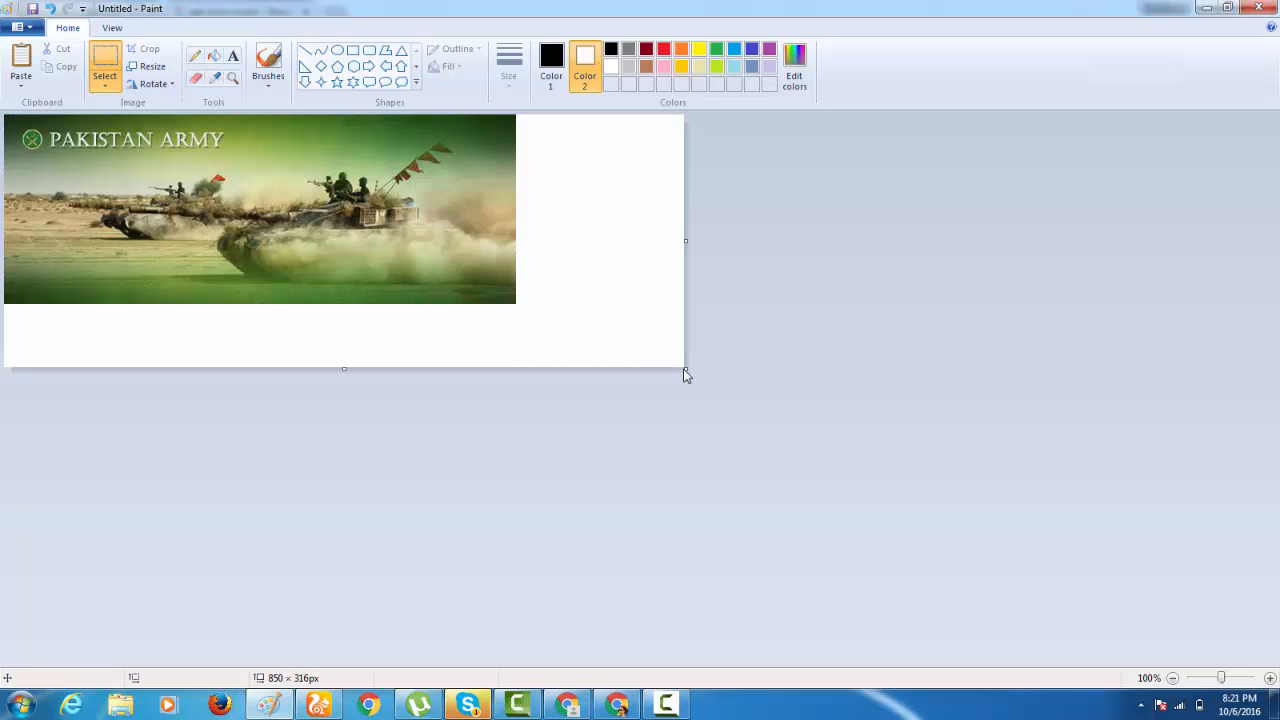
pyautogui.moveTo(686, 375); pyautogui.dragTo(518, 306)
# Draw a solid-filled down arrow about 96 × 110 px with a black outline near the tank cover's lower right corner.
pyautogui.click(305, 82)
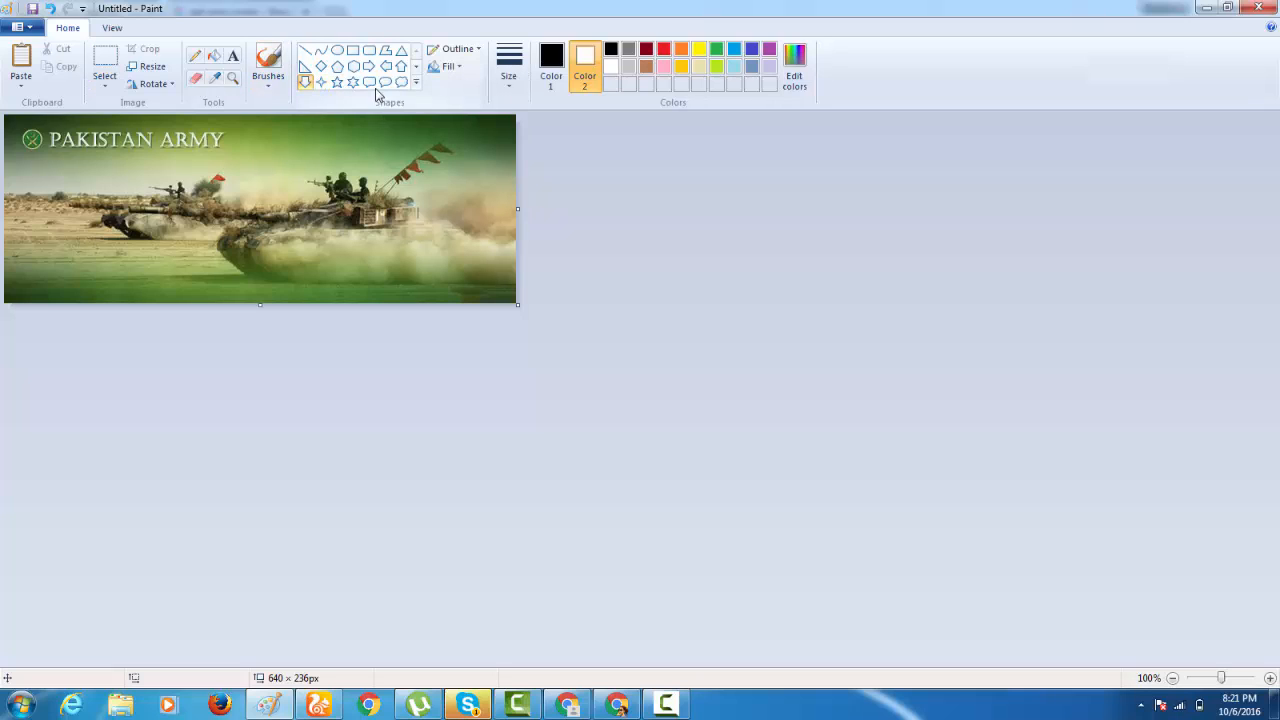
pyautogui.click(551, 65)
pyautogui.click(450, 66)
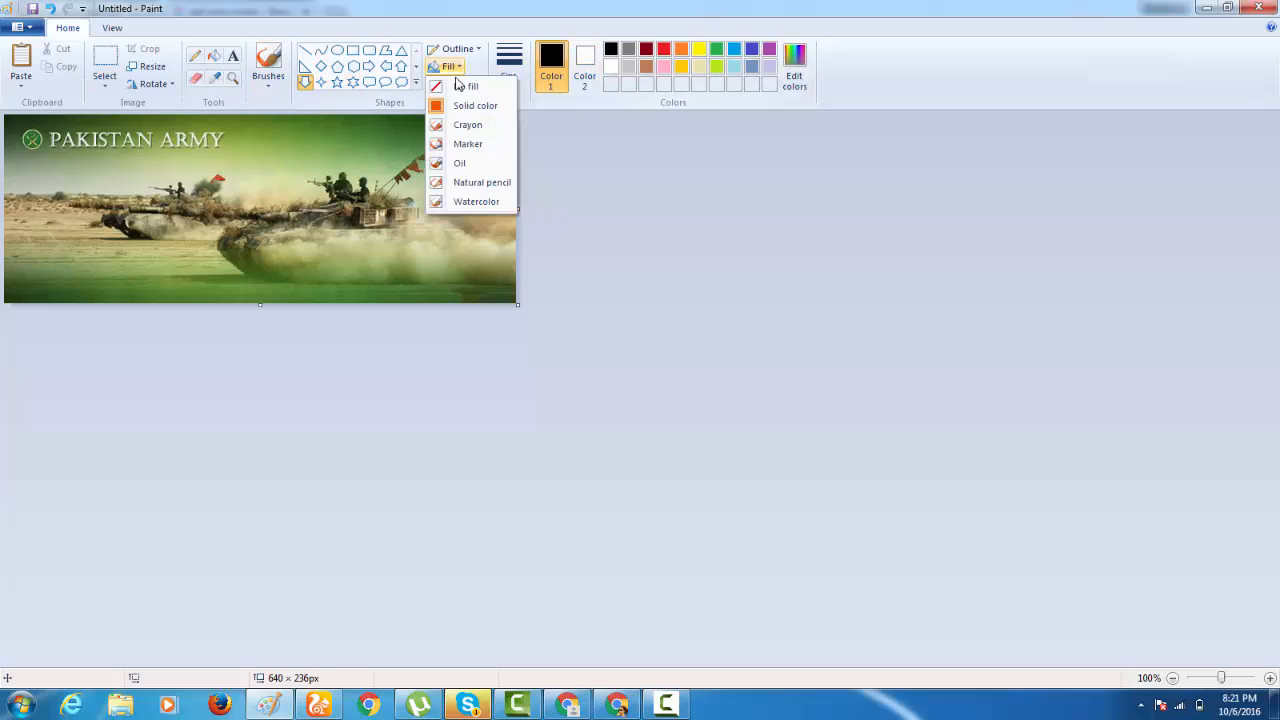
pyautogui.click(475, 105)
pyautogui.moveTo(414, 212); pyautogui.dragTo(490, 300)
# Fill the down arrow with green, nudge it slightly to the right and deselect it.
pyautogui.click(585, 65)
pyautogui.click(716, 50)
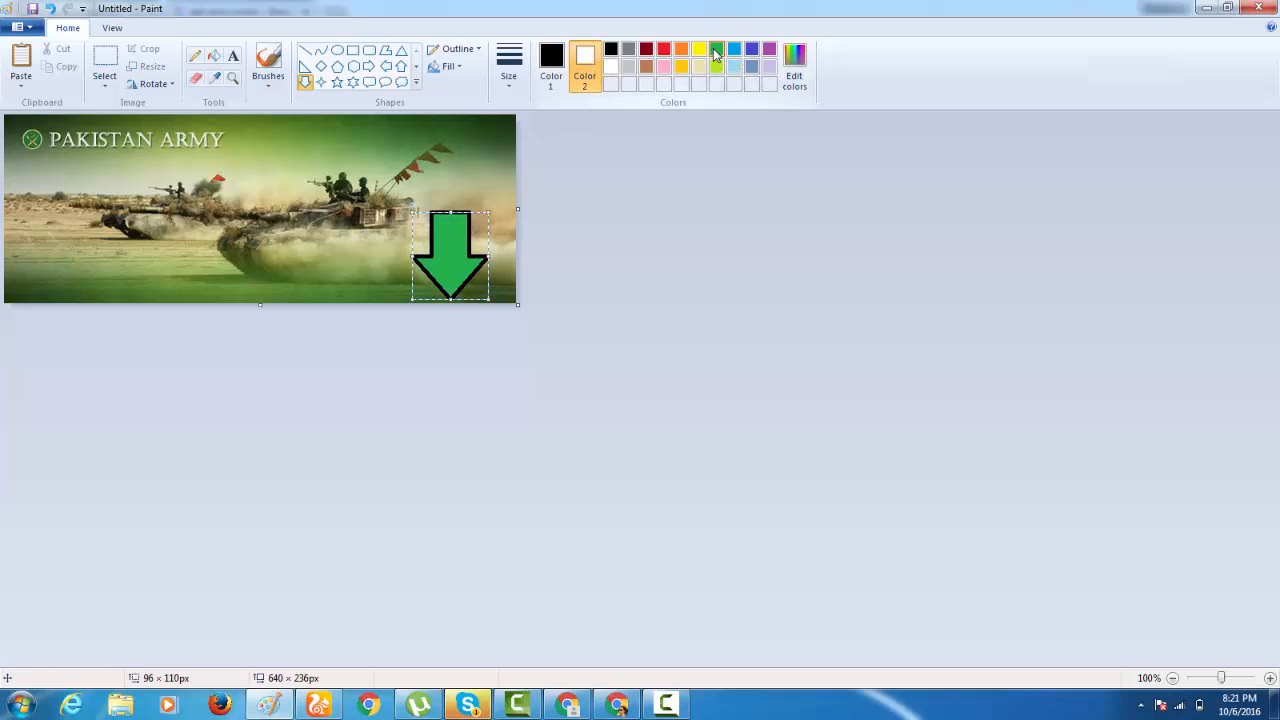
pyautogui.moveTo(446, 240); pyautogui.dragTo(450, 240)
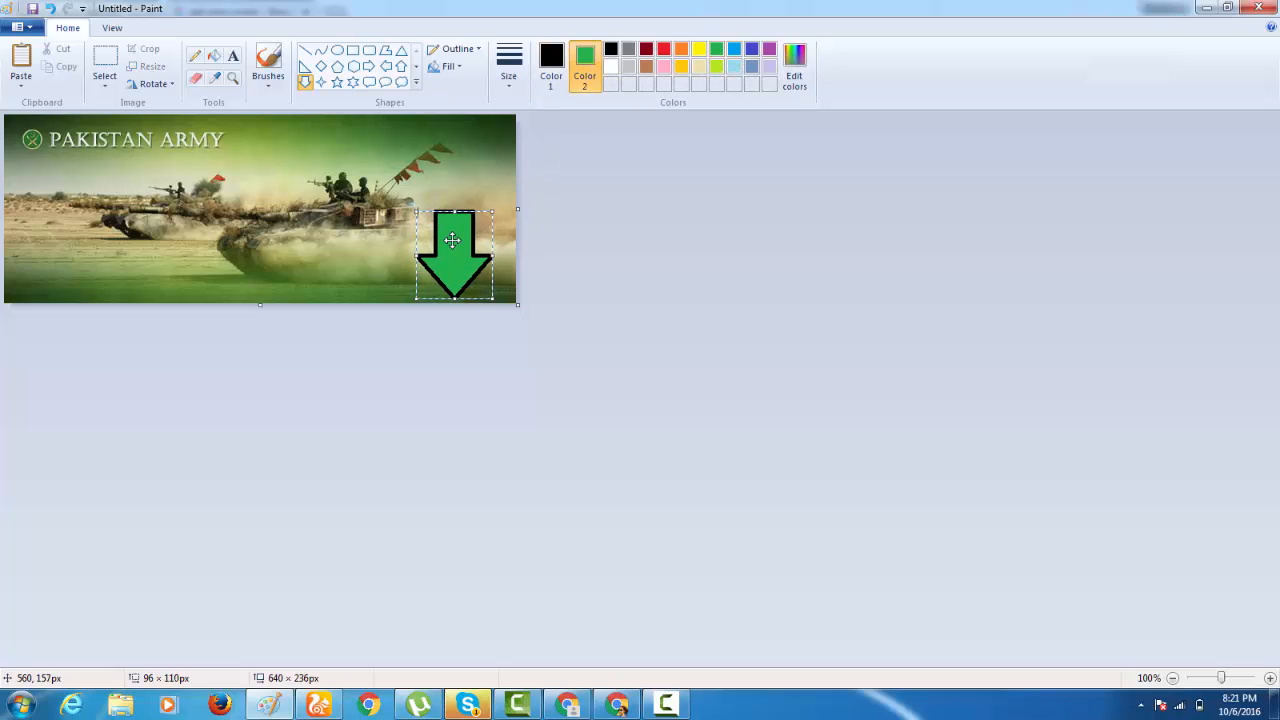
pyautogui.click(370, 228)
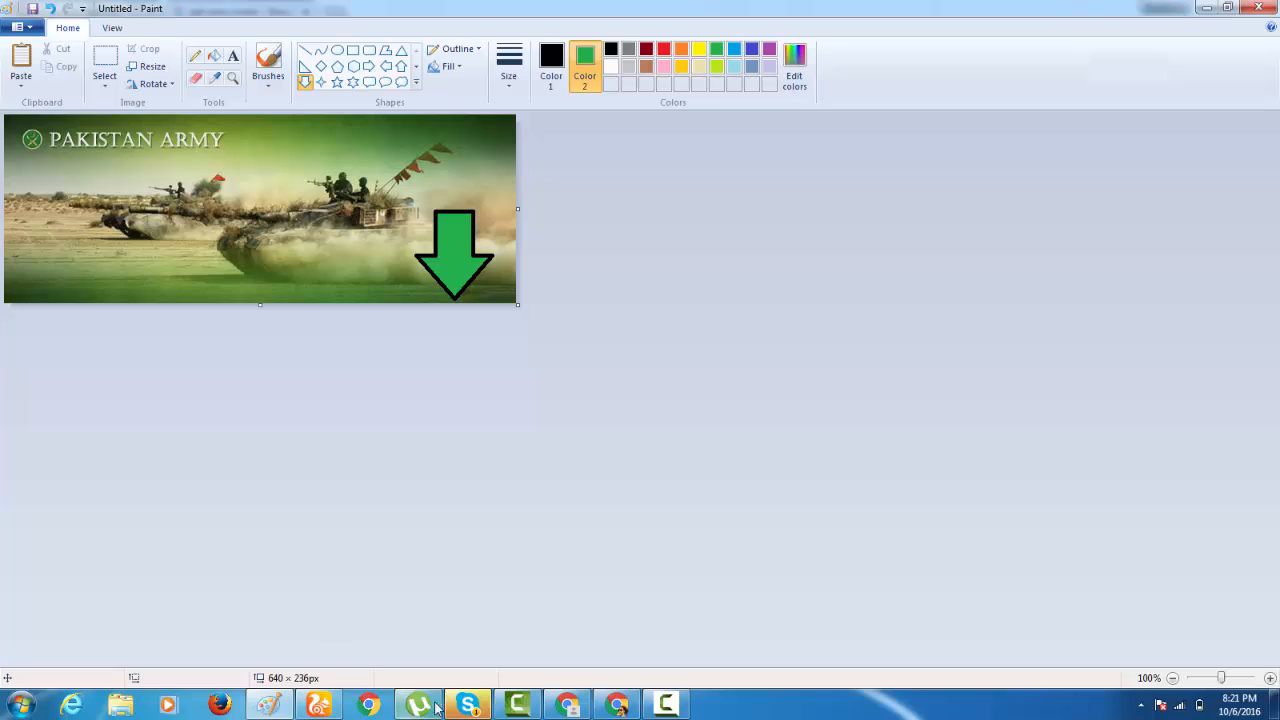
# Switch to Chrome, open Google Translate in a new tab and set the source language to Urdu.
pyautogui.click(614, 708)
pyautogui.click(614, 708)
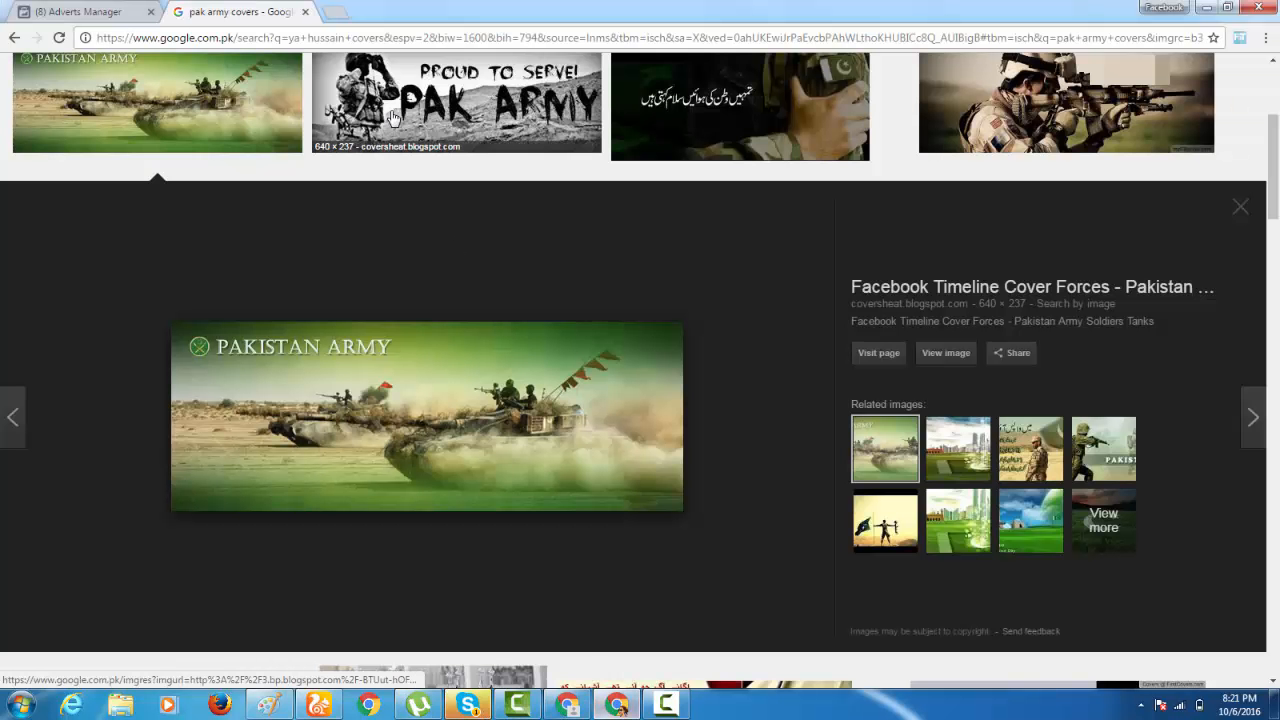
pyautogui.click(340, 14)
pyautogui.write('tr')
pyautogui.press('Return')
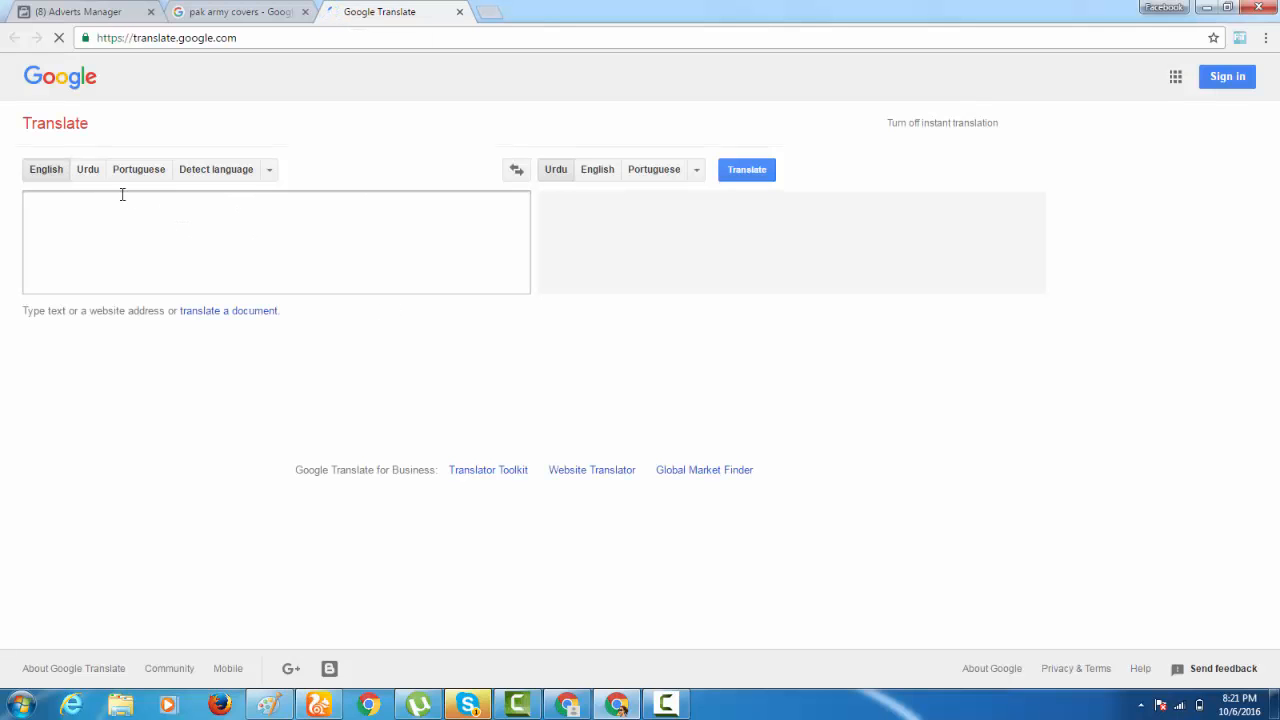
pyautogui.click(88, 175)
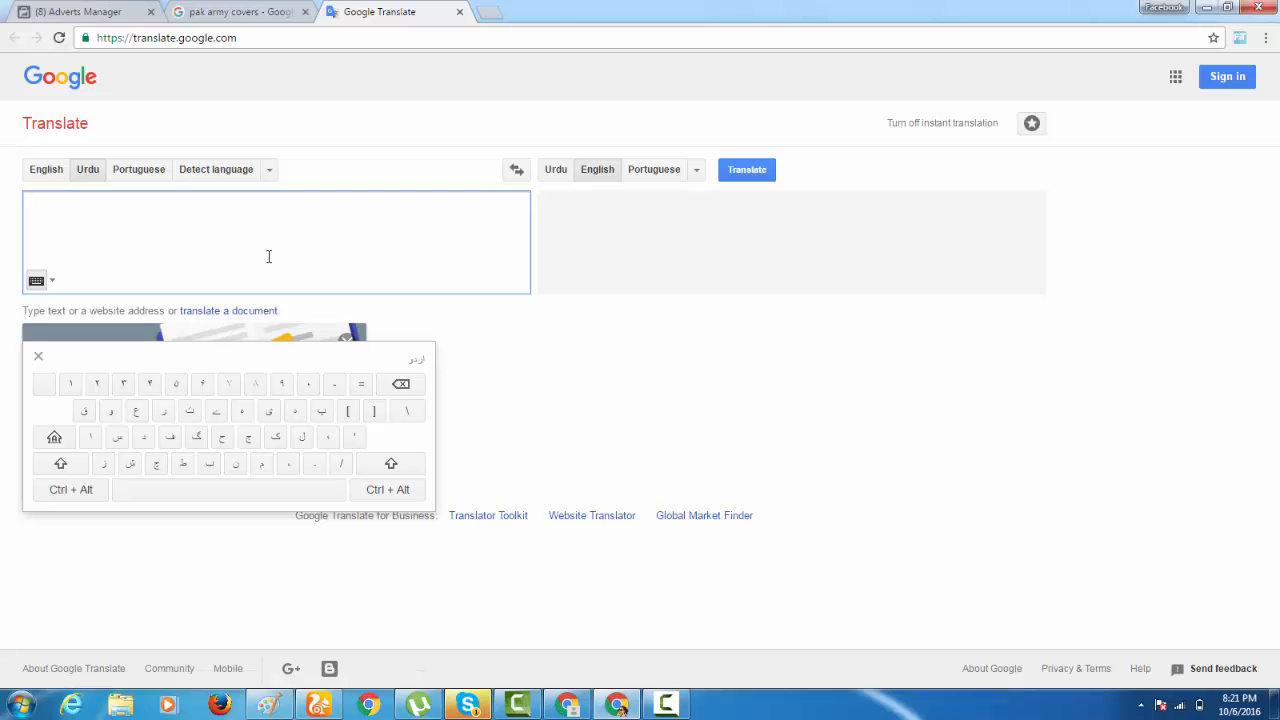
# Enter the Urdu text "دنیا کو بتا دیں کہ آپ پاک آرمی کے ساتھ ہیں" for translation and copy it.
pyautogui.write('دنیا کو ب')
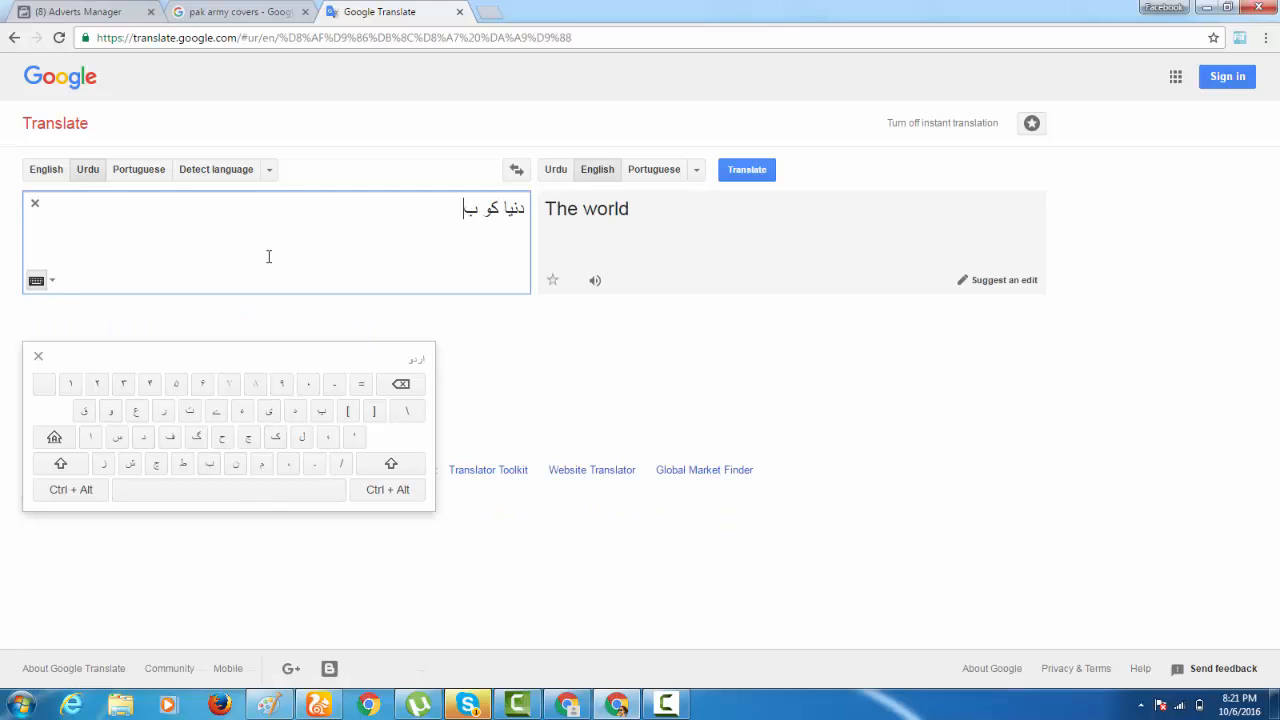
pyautogui.write('تا دیں ')
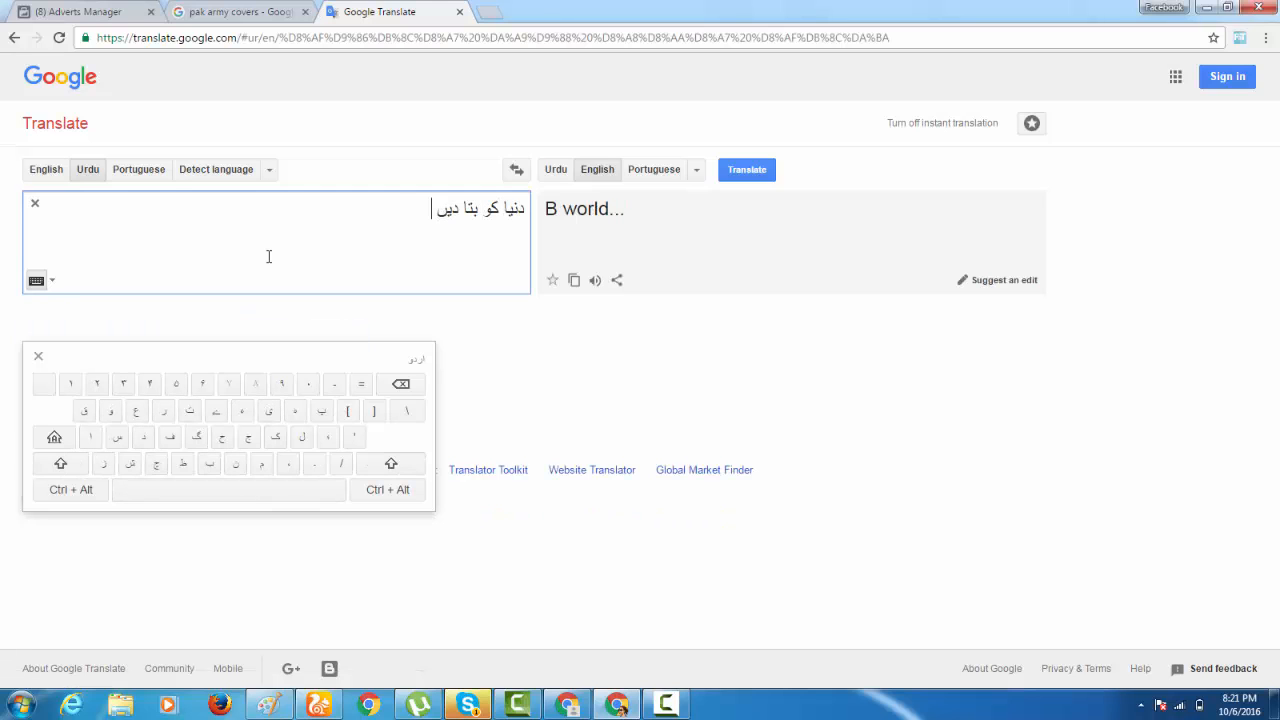
pyautogui.write('کہ اپ')
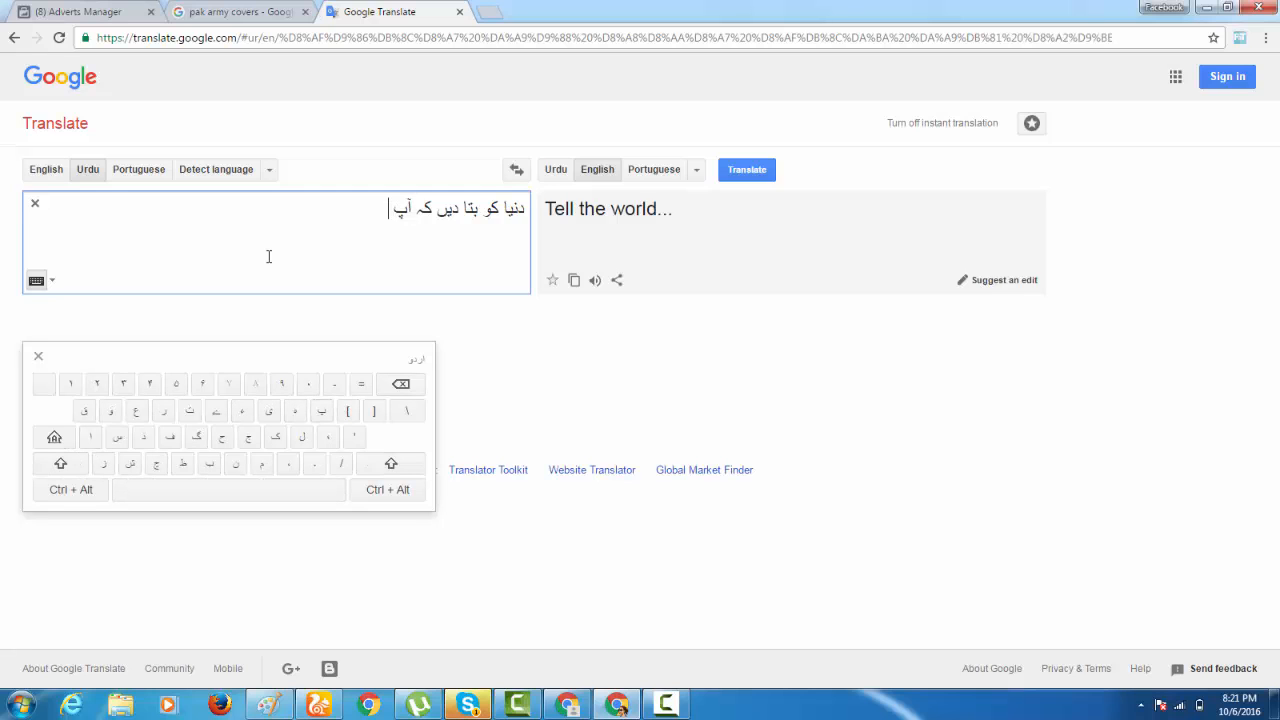
pyautogui.write(' پاکآر')
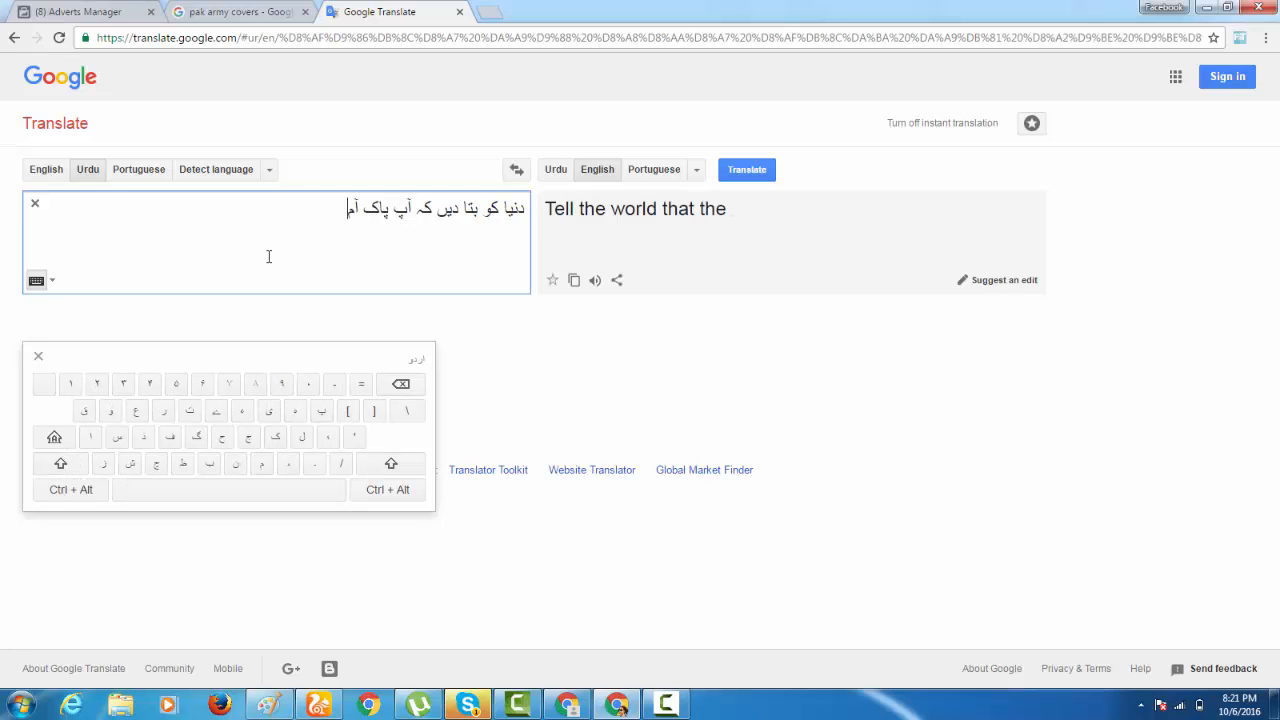
pyautogui.write('می کے سا')
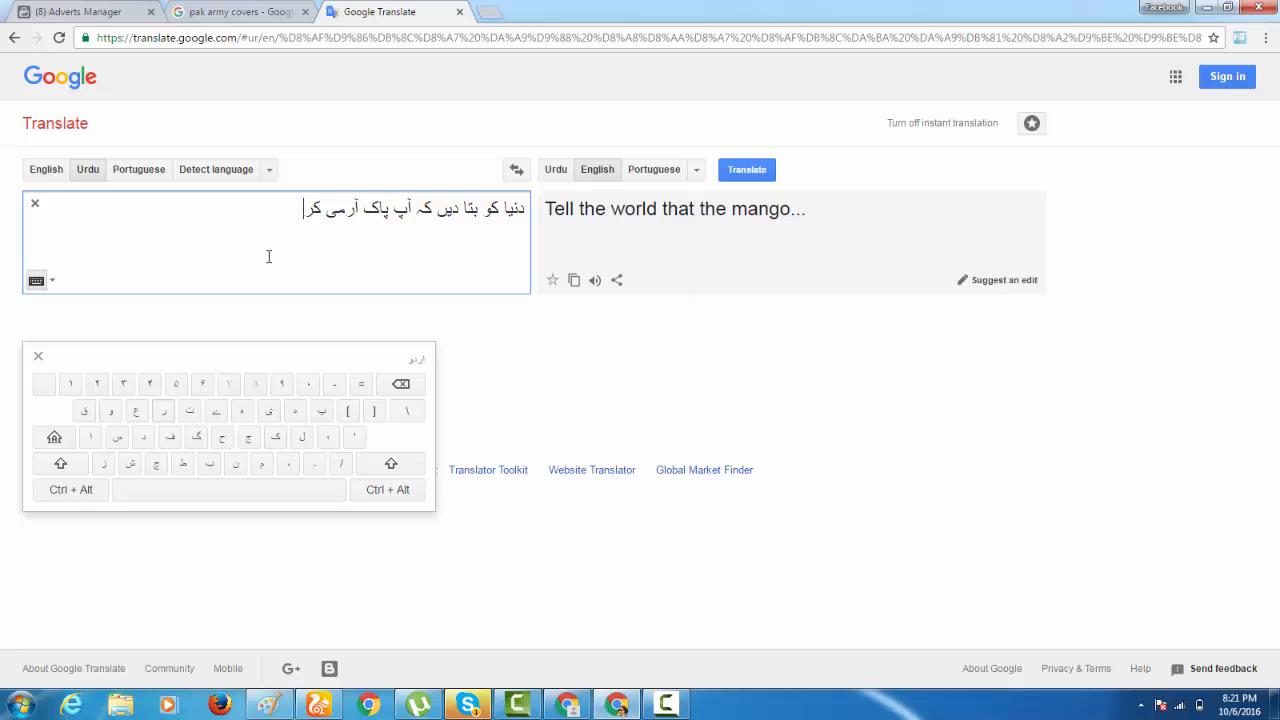
pyautogui.write('تھ')
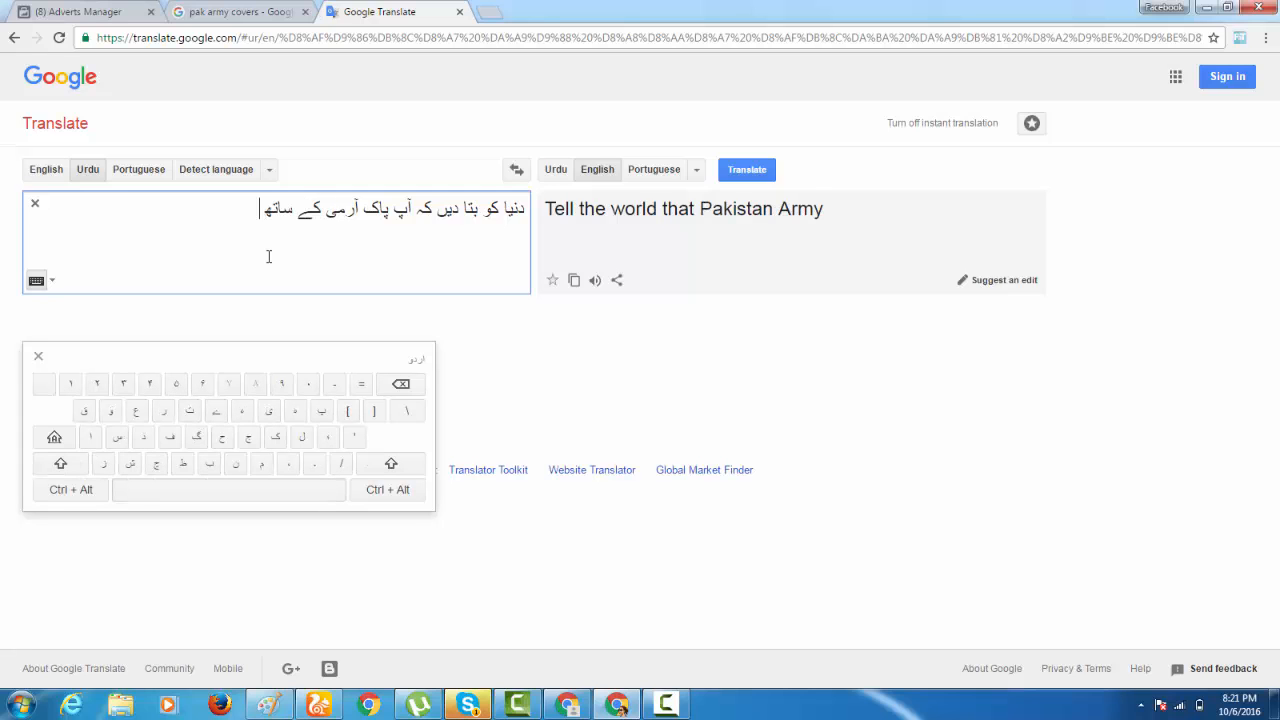
pyautogui.write(' ہیں')
pyautogui.hotkey('ctrl', 'a')
pyautogui.hotkey('ctrl', 'c')
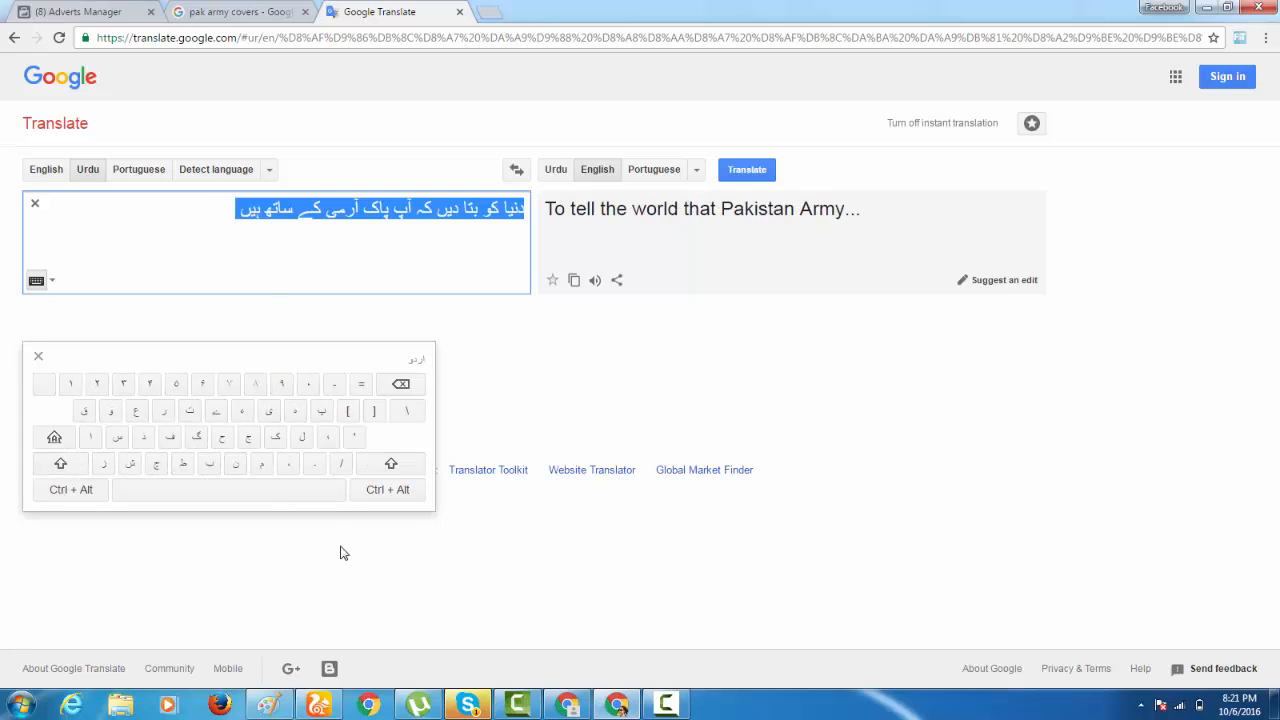
# Switch to Paint, paste the Urdu phrase as text beside the PAKISTAN ARMY title and resize its box to about 359 × 60 px.
pyautogui.click(268, 705)
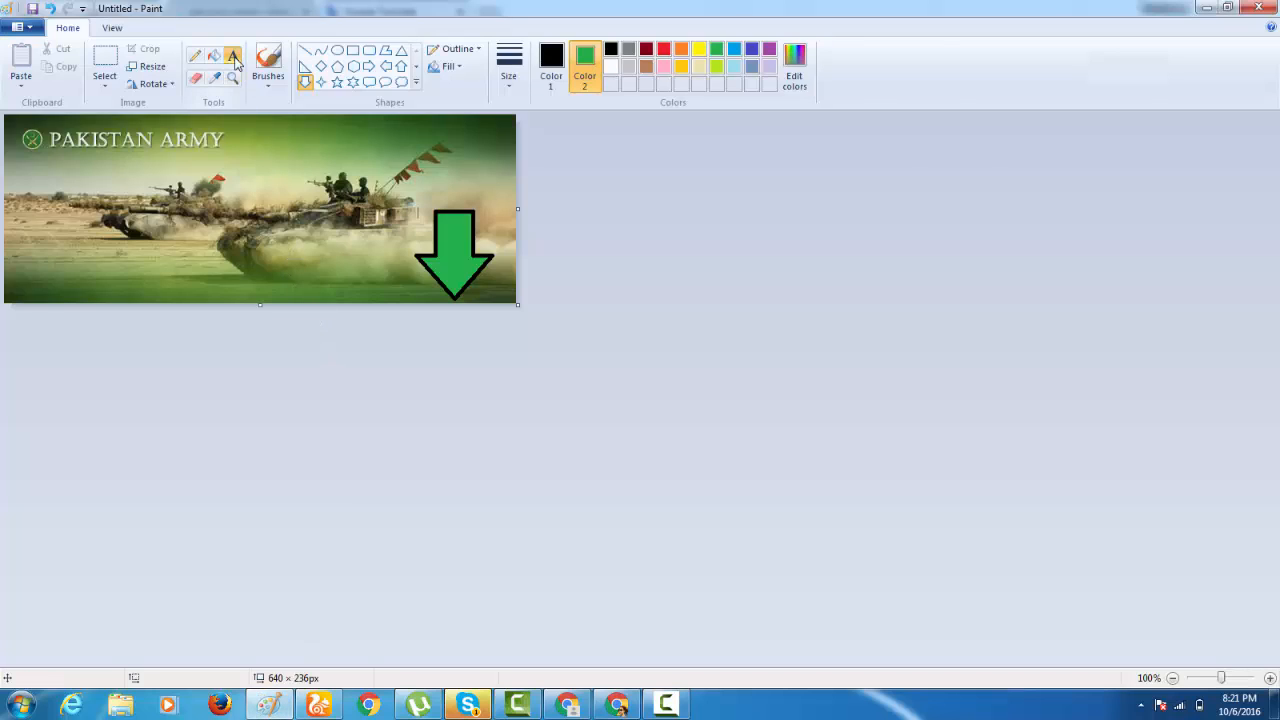
pyautogui.click(233, 57)
pyautogui.click(234, 136)
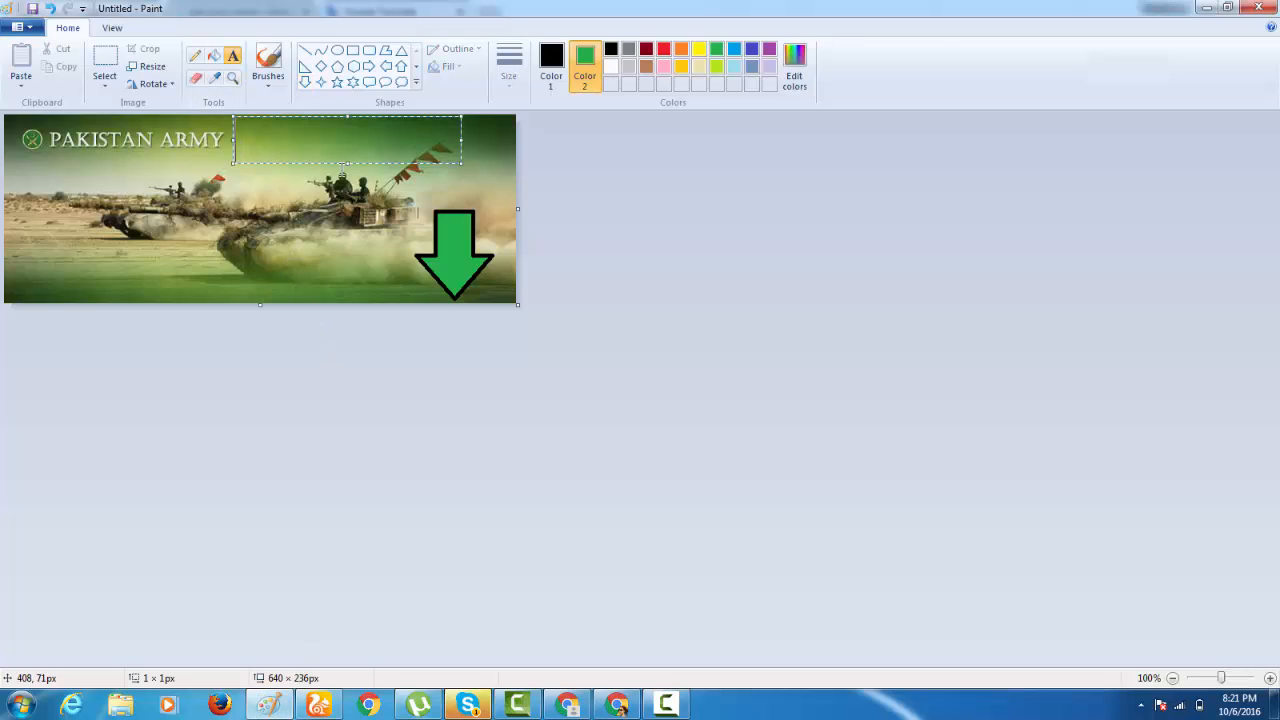
pyautogui.hotkey('ctrl', 'v')
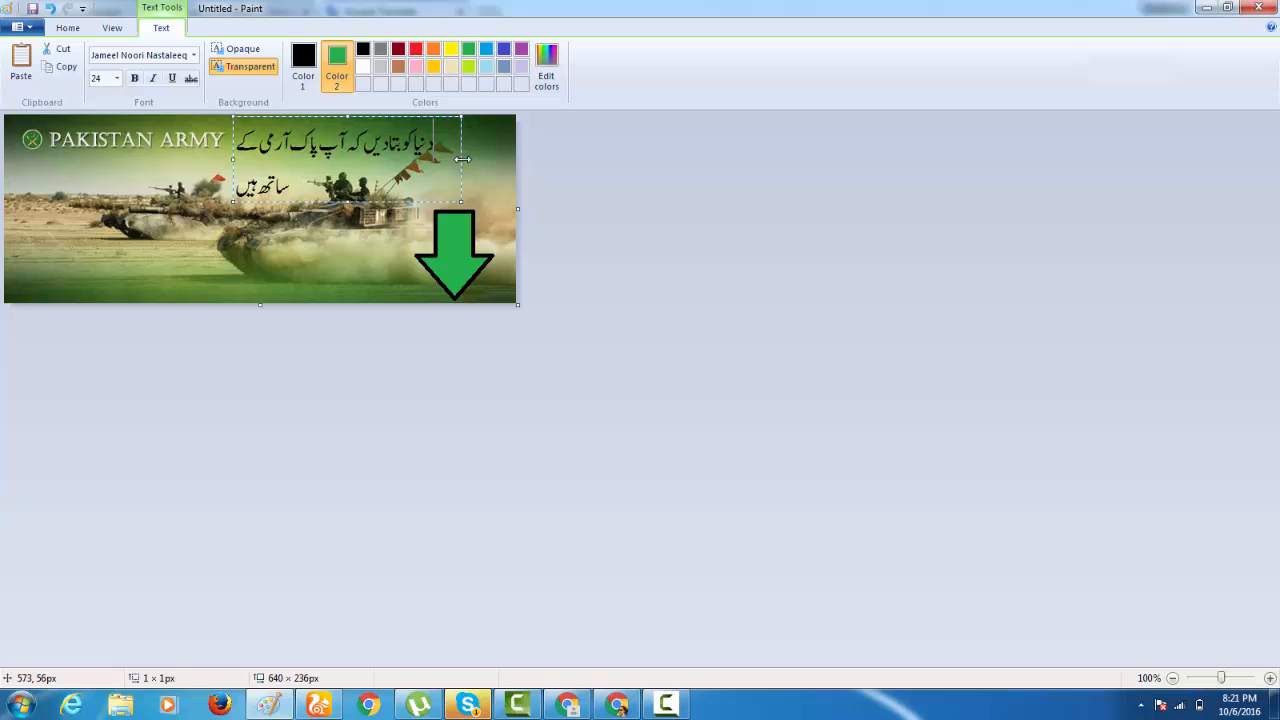
pyautogui.moveTo(461, 158); pyautogui.dragTo(517, 160)
pyautogui.hotkey('ctrl', 'a')
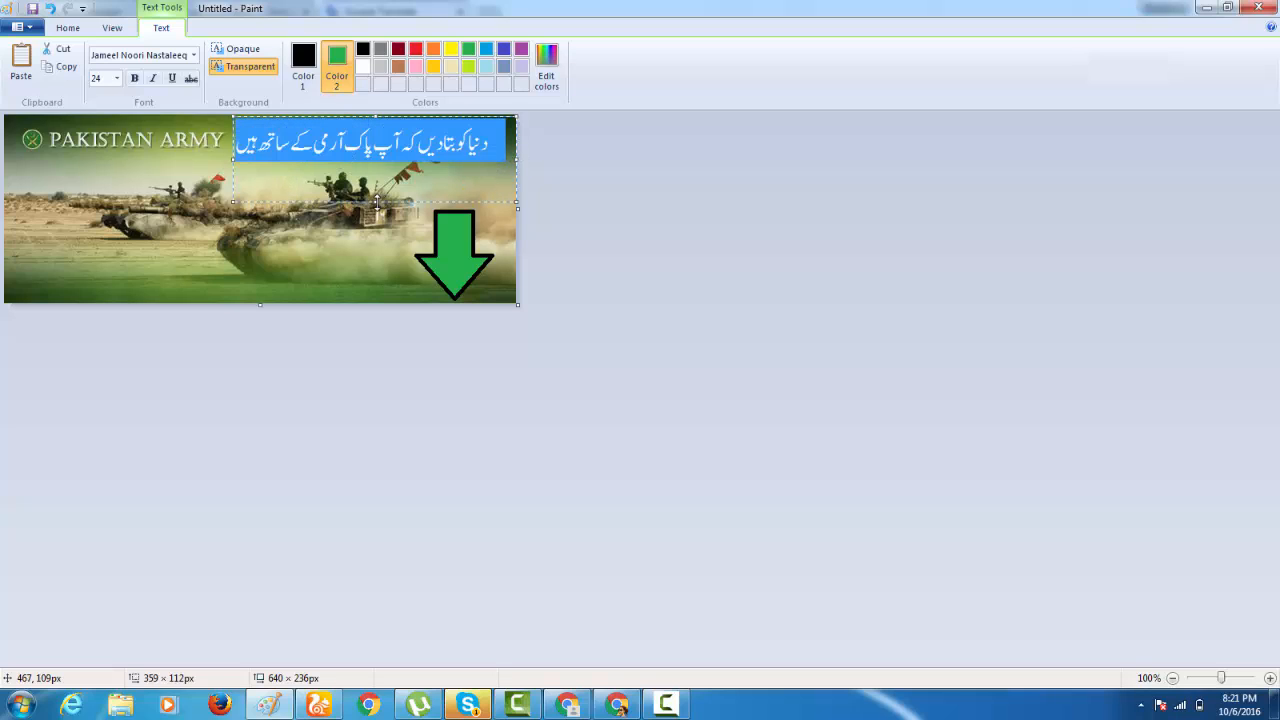
pyautogui.moveTo(377, 200); pyautogui.dragTo(378, 160)
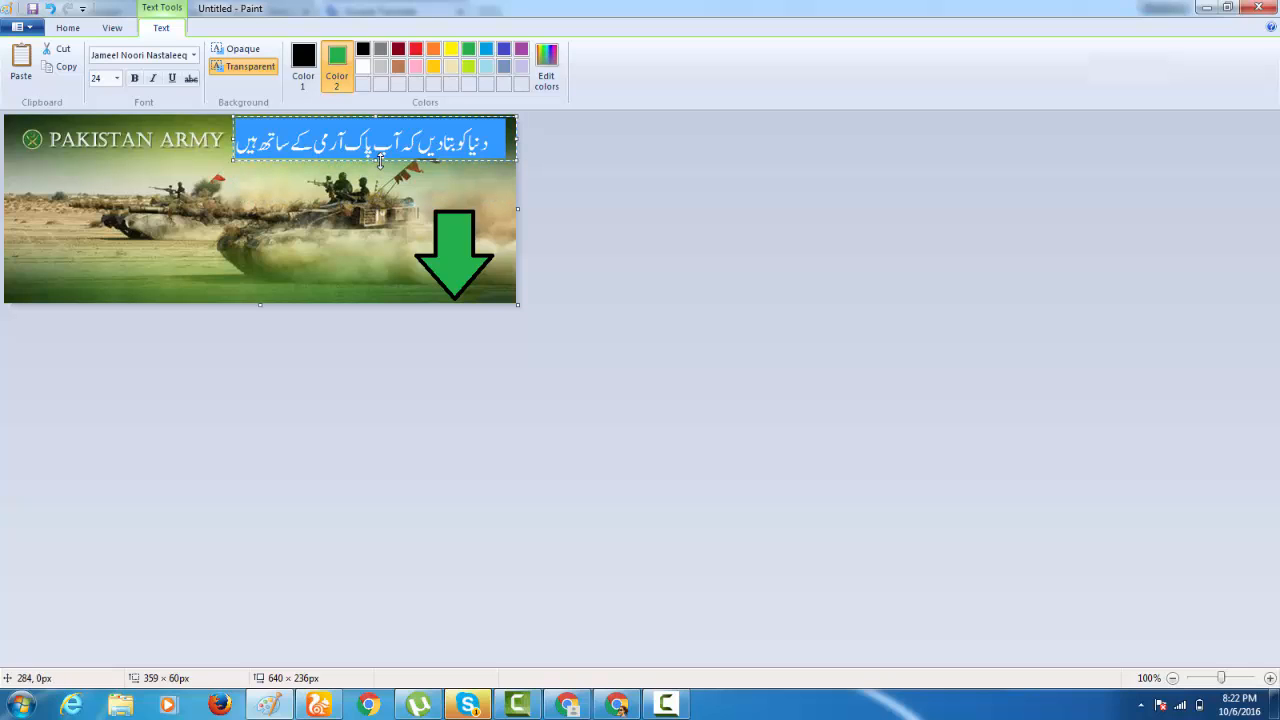
# Give the Urdu text an opaque white background and green lettering.
pyautogui.click(242, 48)
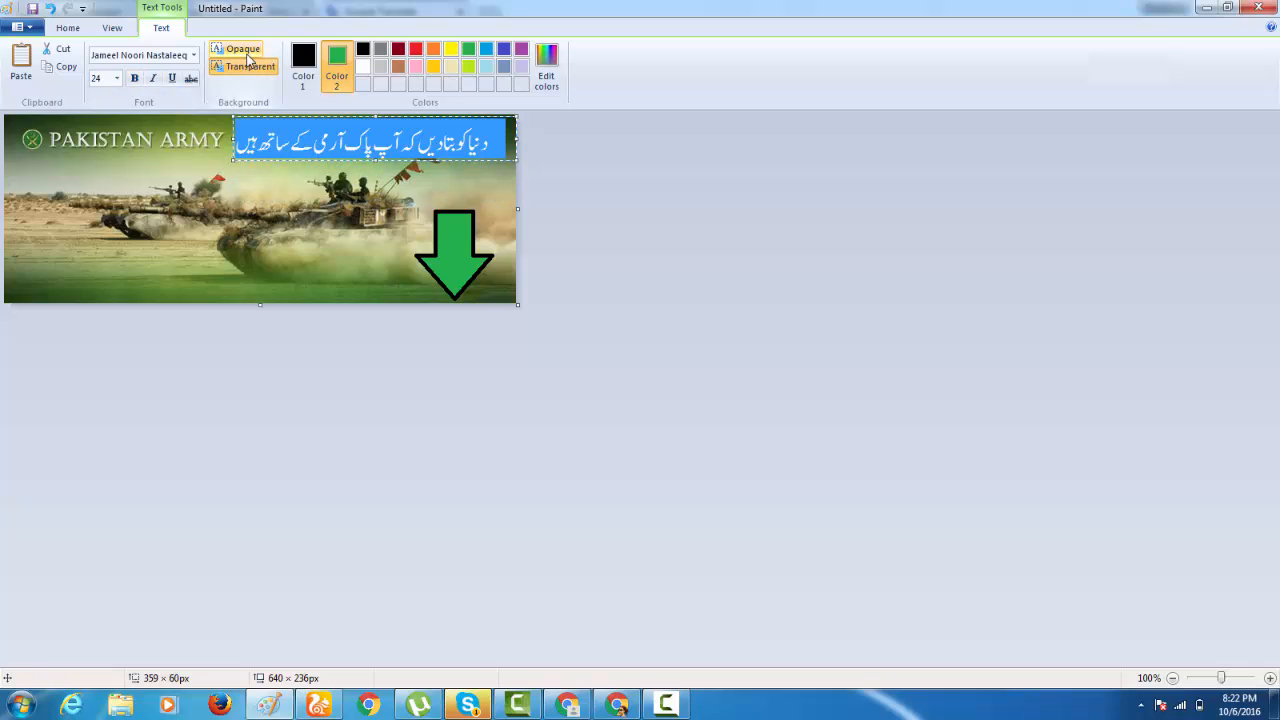
pyautogui.click(330, 143)
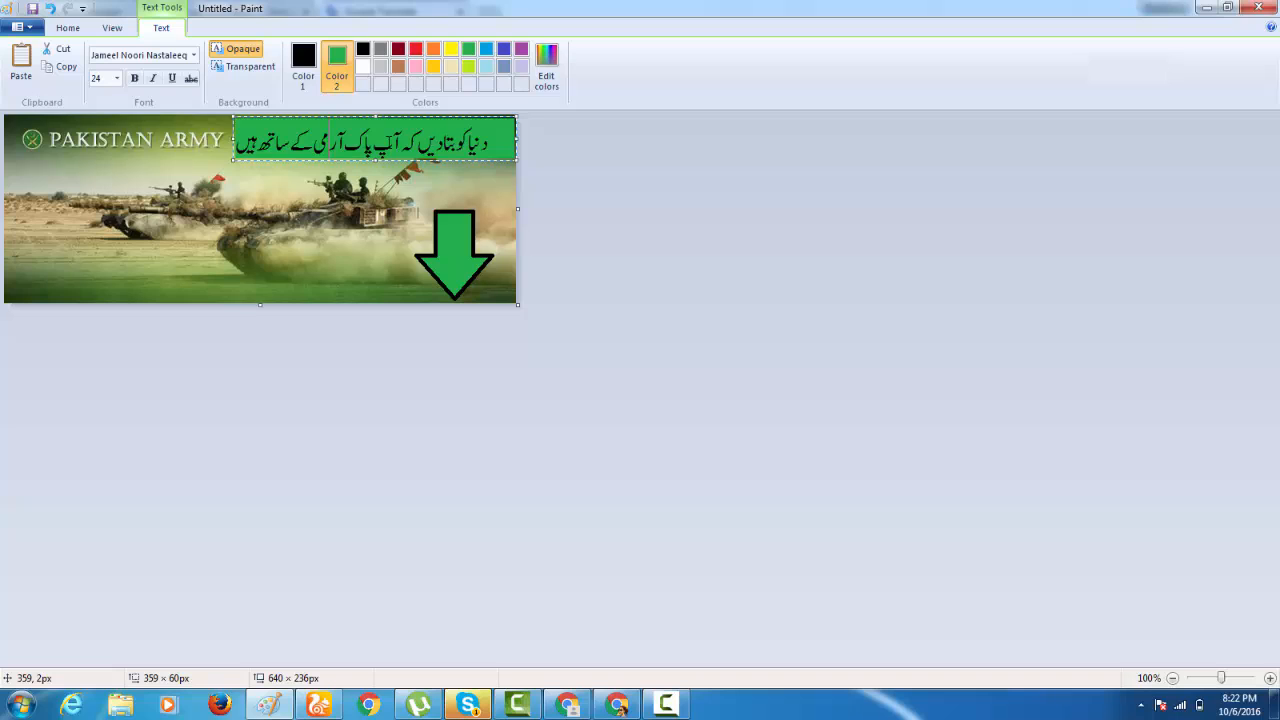
pyautogui.hotkey('ctrl', 'a')
pyautogui.click(360, 71)
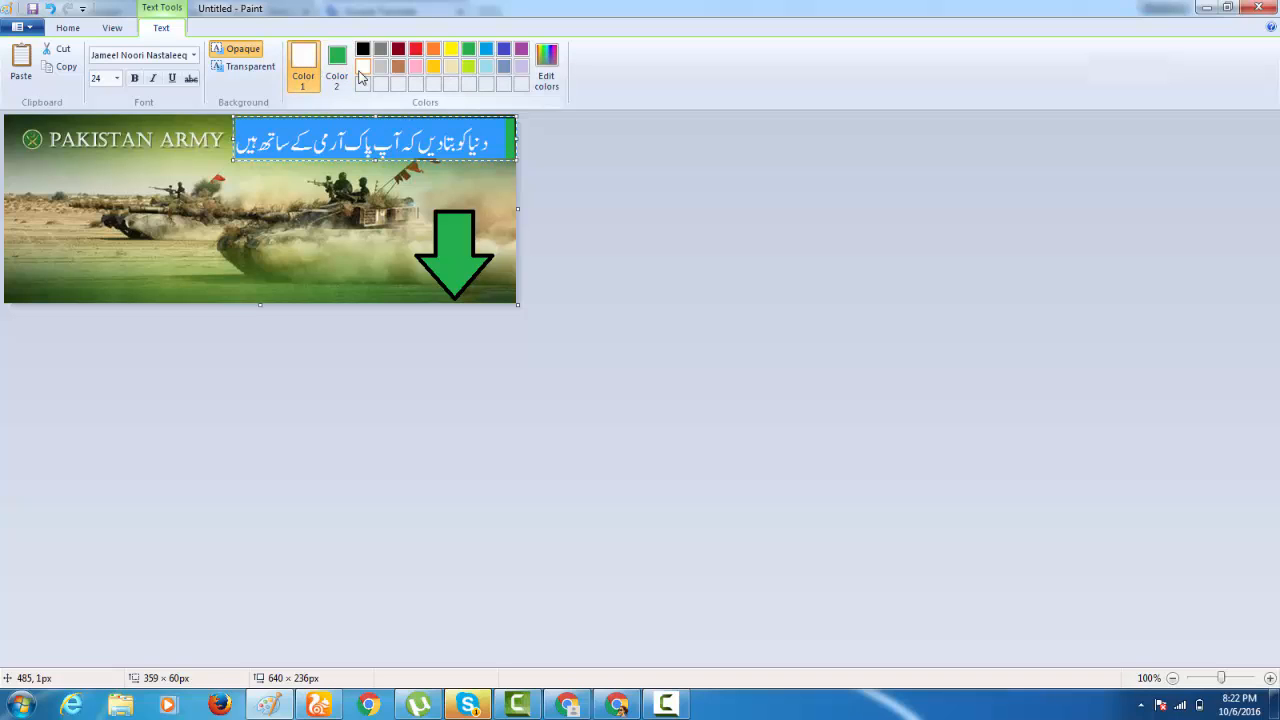
pyautogui.click(337, 68)
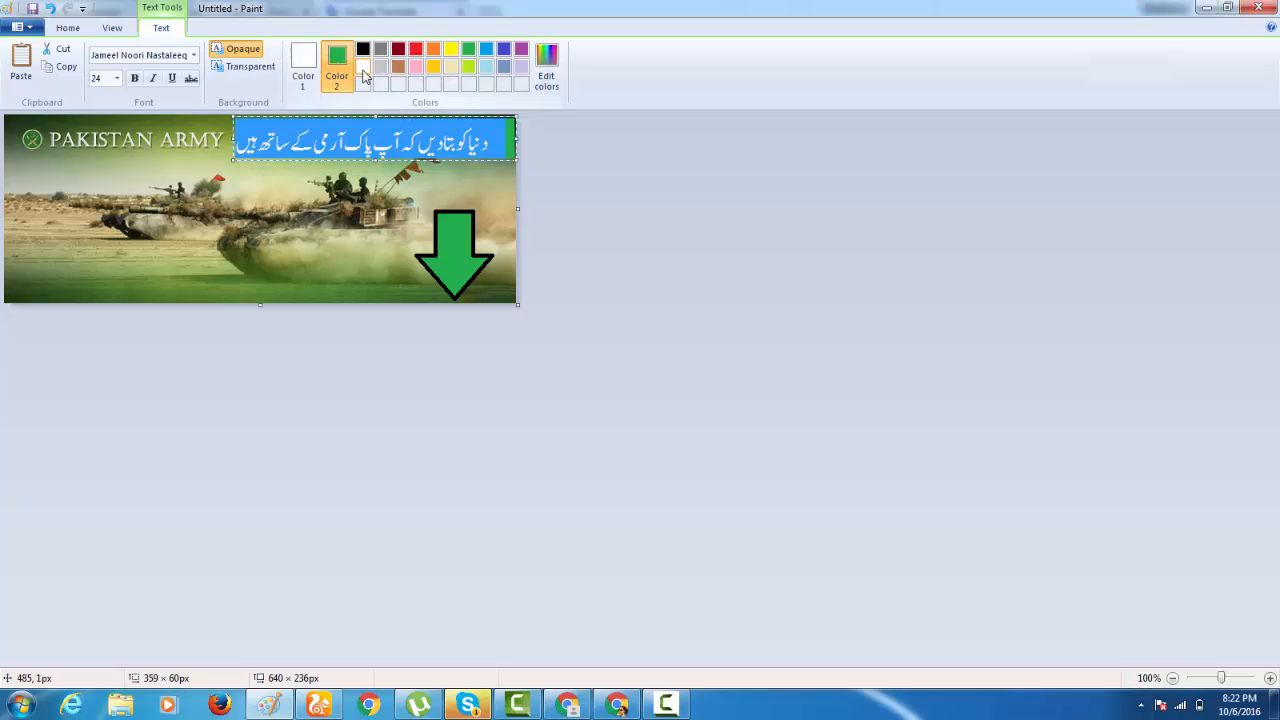
pyautogui.click(362, 67)
pyautogui.click(303, 68)
pyautogui.click(468, 49)
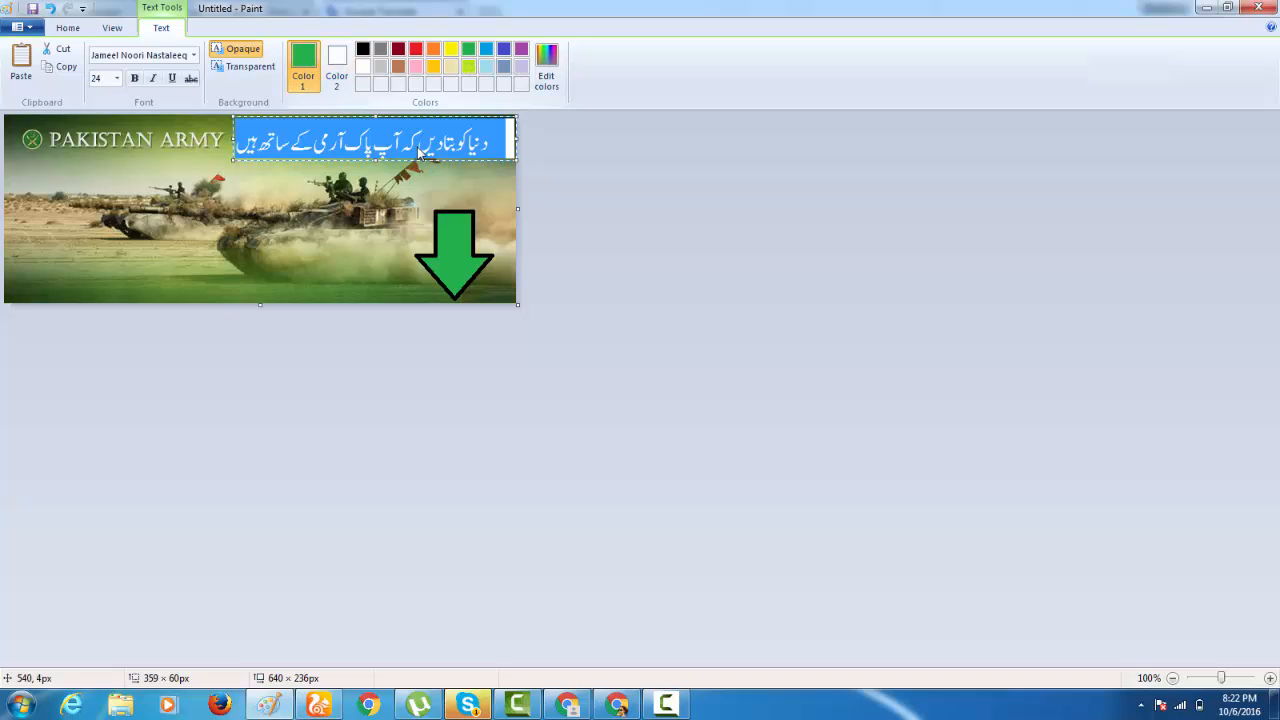
# Make the whole Urdu phrase bold and stretch its text box to about 359 × 66 px.
pyautogui.click(420, 152)
pyautogui.hotkey('ctrl', 'a')
pyautogui.click(135, 78)
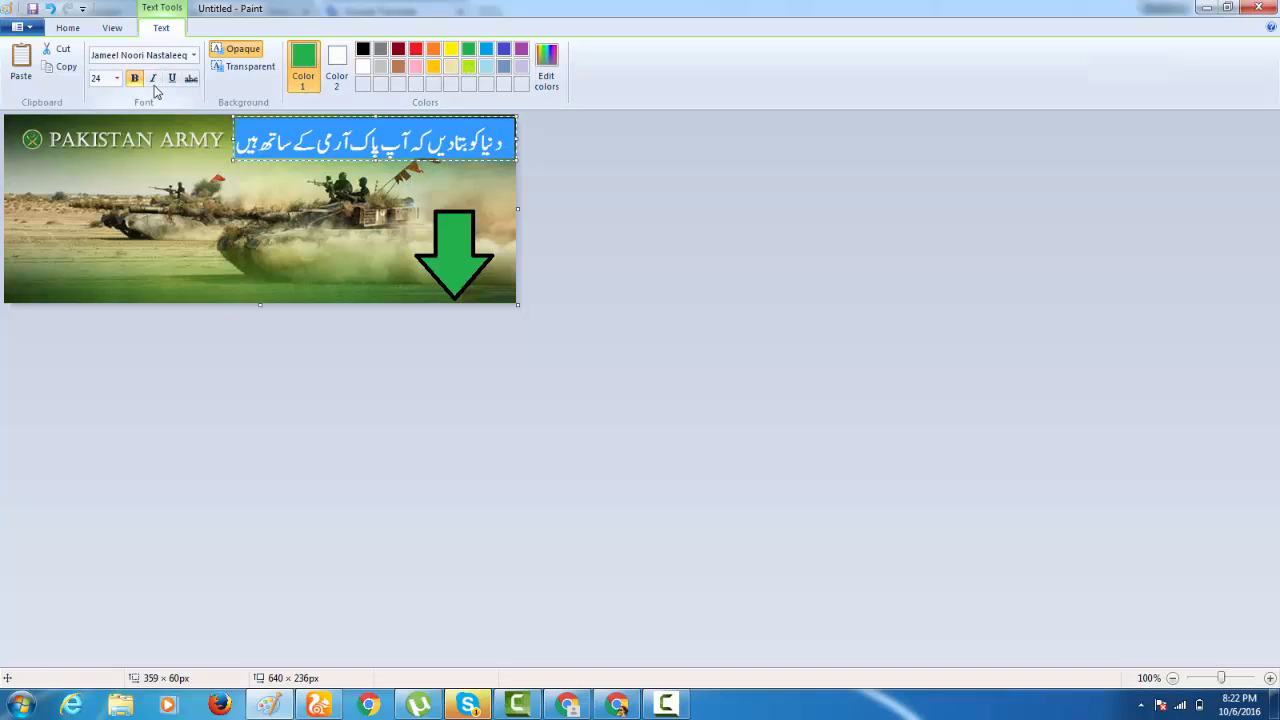
pyautogui.click(316, 143)
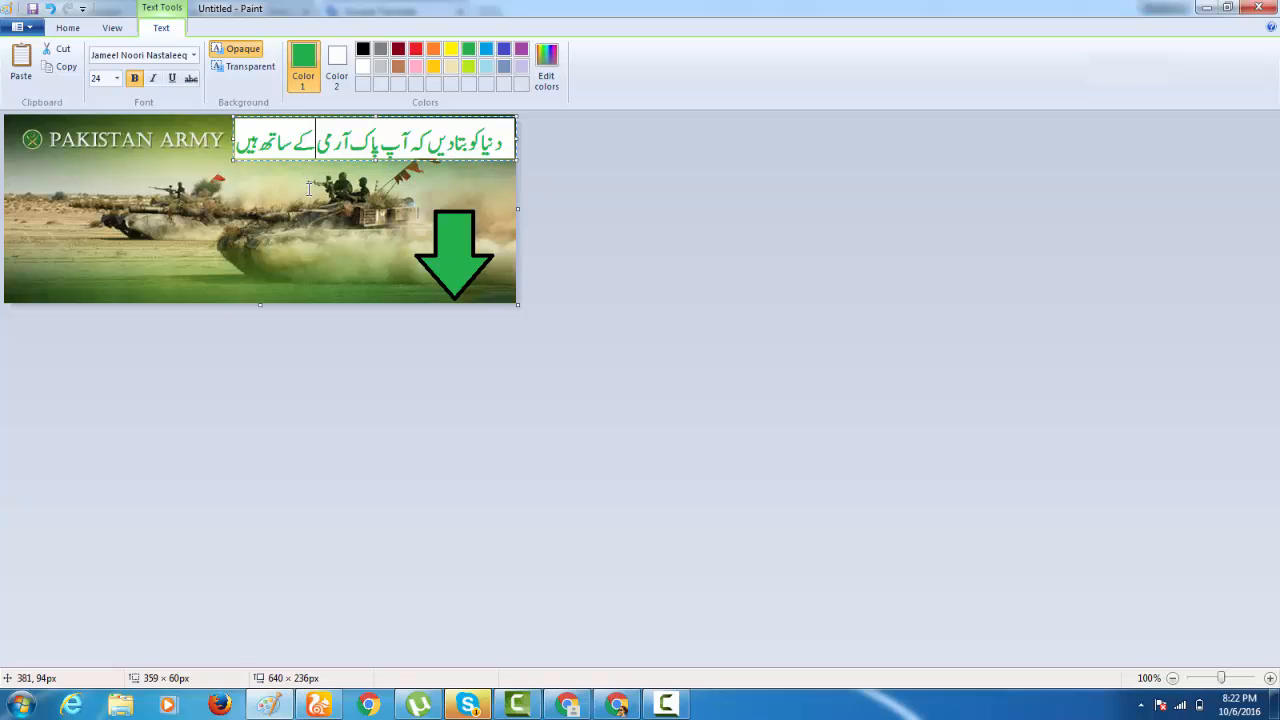
pyautogui.moveTo(375, 116); pyautogui.dragTo(377, 112)
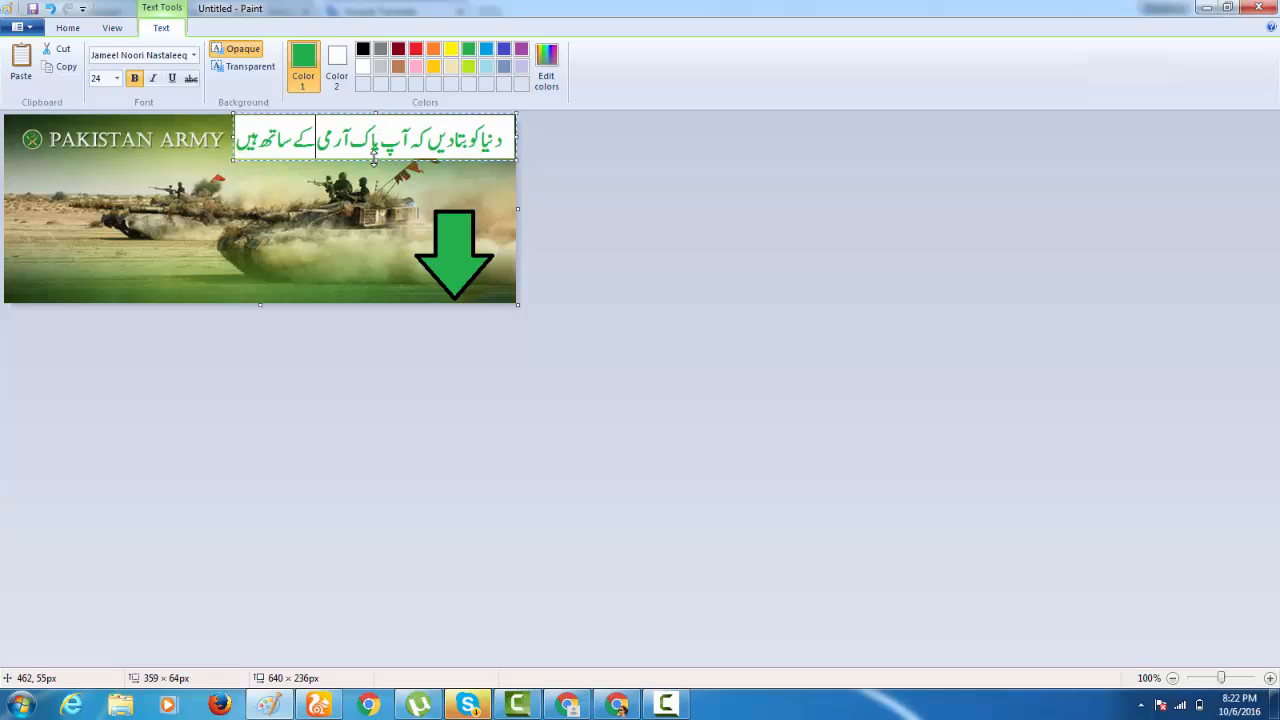
pyautogui.moveTo(375, 158); pyautogui.dragTo(375, 160)
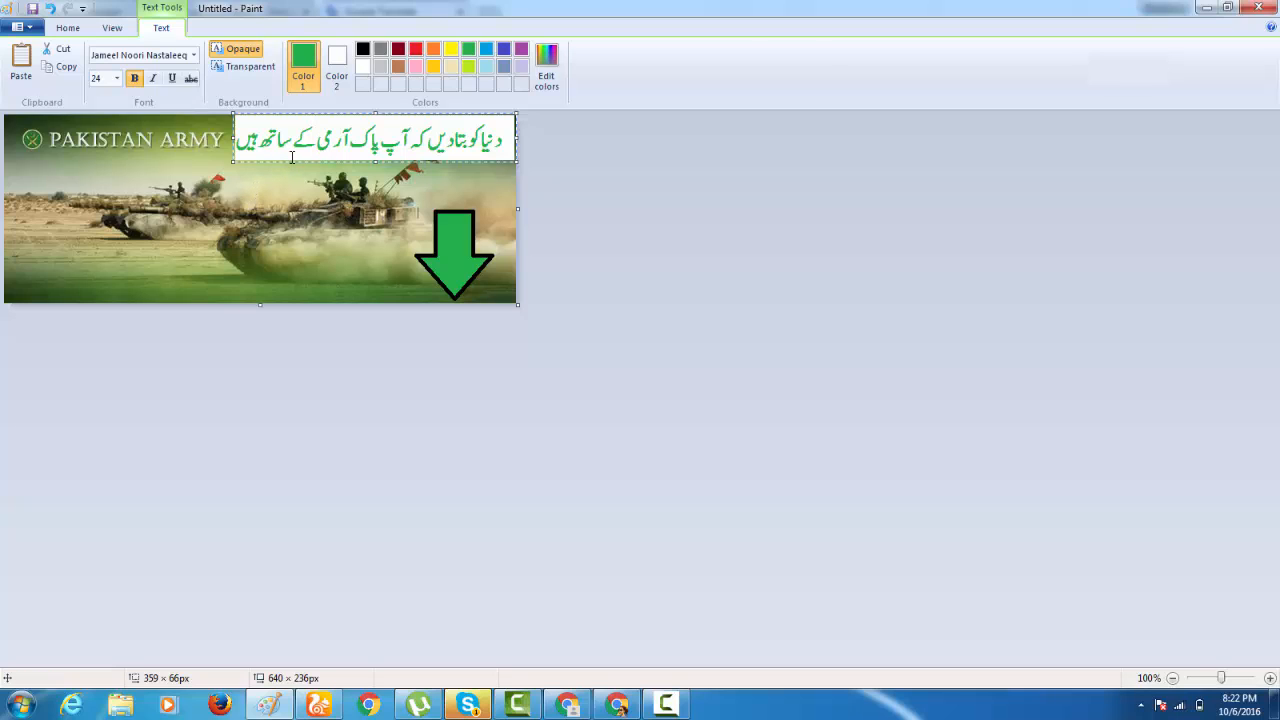
# Move the Urdu text box to the image's upper-left corner, over the PAKISTAN ARMY title, and fix it in place.
pyautogui.moveTo(292, 158); pyautogui.dragTo(62, 158)
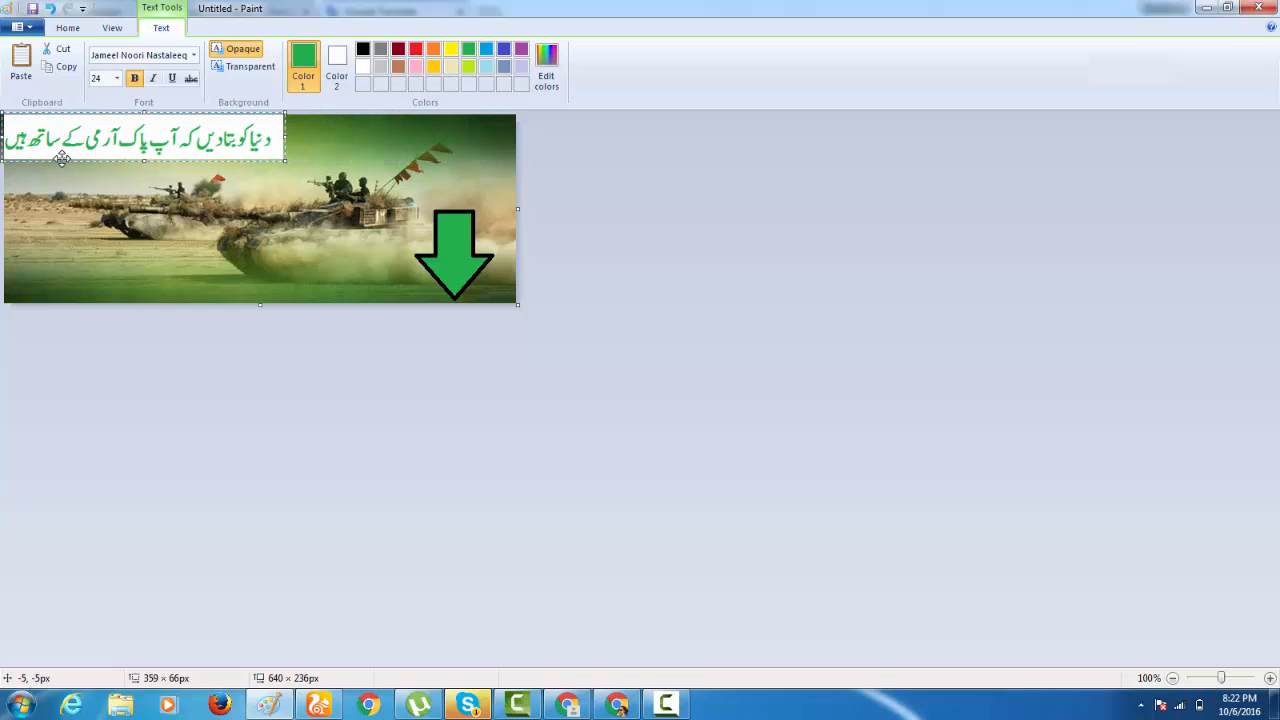
pyautogui.click(188, 245)
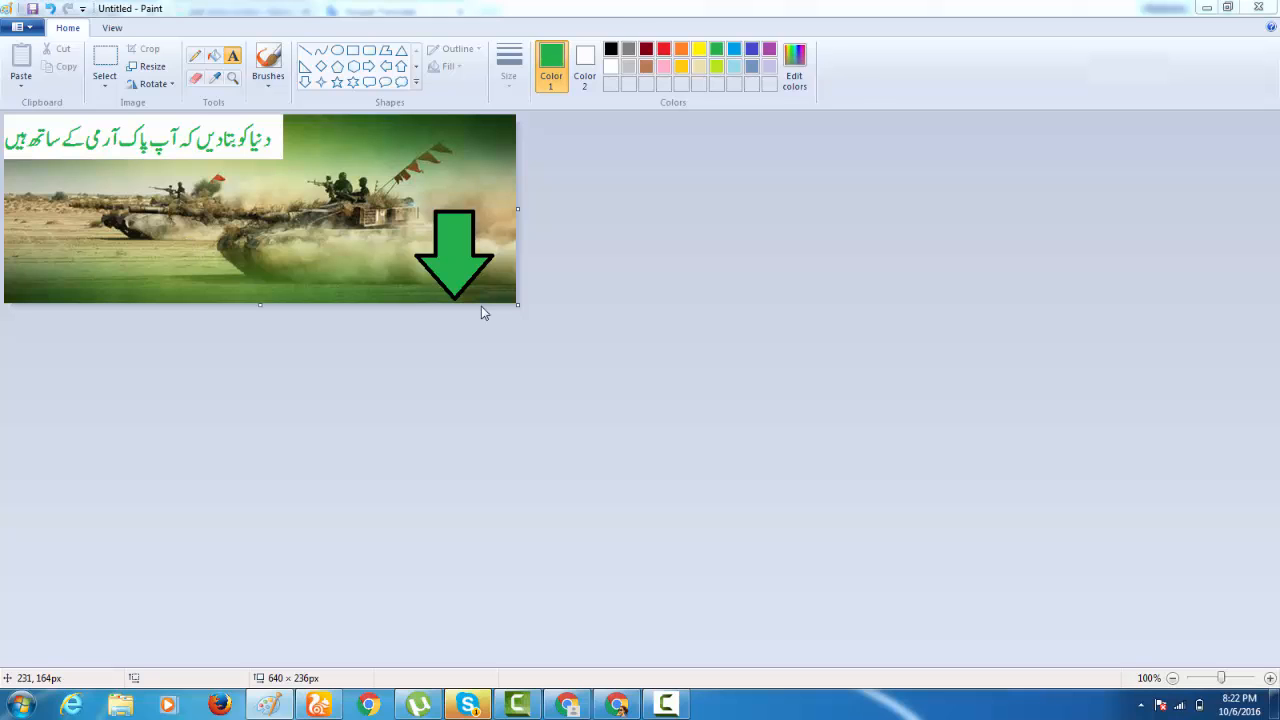
# Save the image to the Desktop as a PNG named "army cover" and close Paint.
pyautogui.hotkey('ctrl', 's')
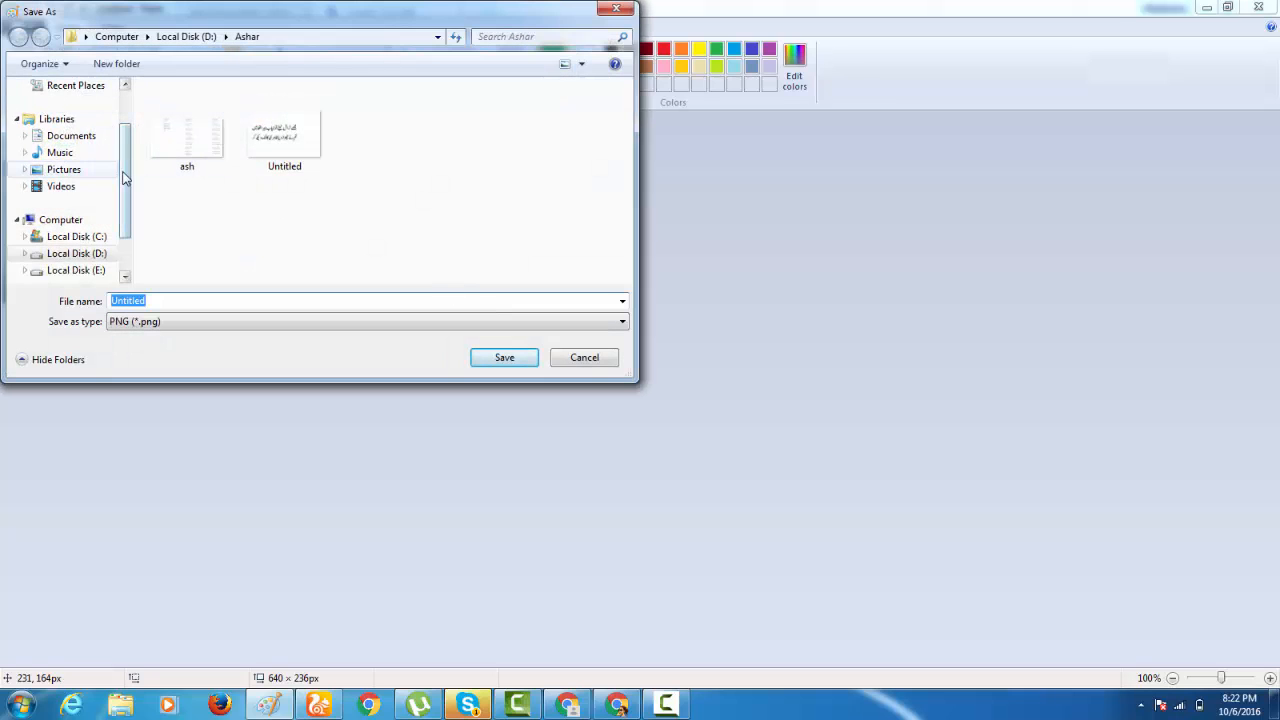
pyautogui.scroll(2, 70, 170)
pyautogui.click(64, 109)
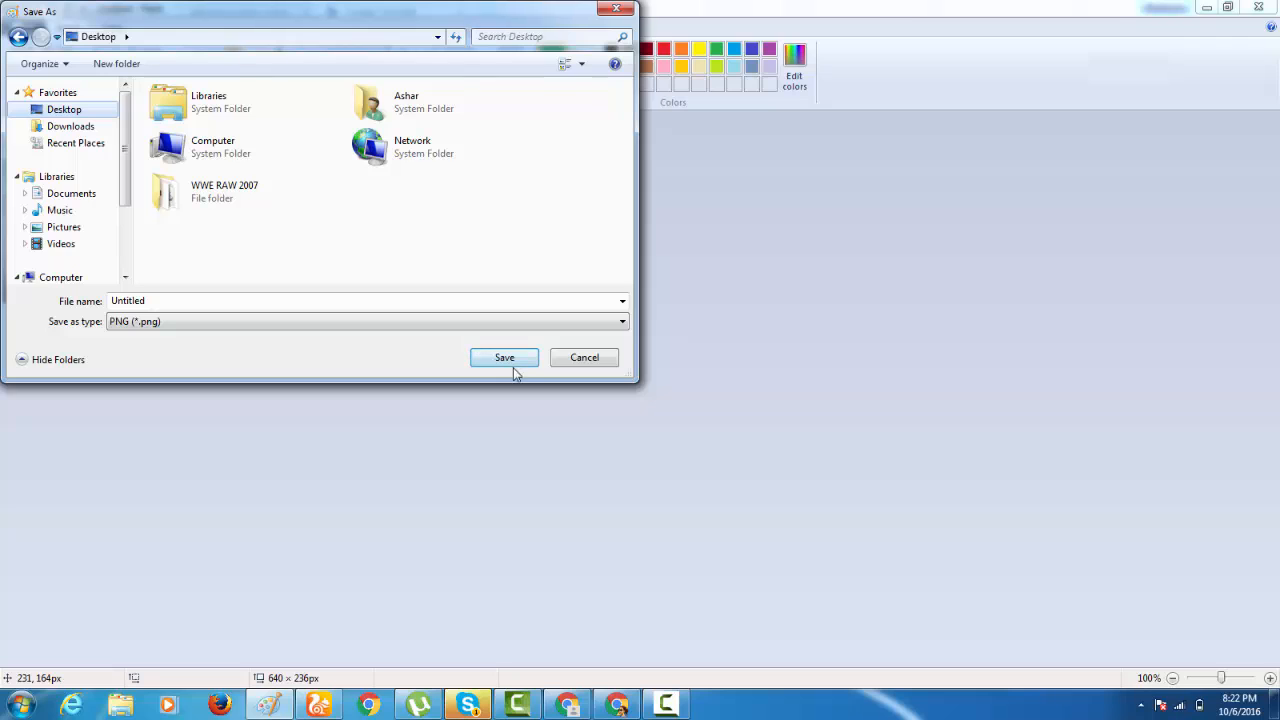
pyautogui.click(364, 296)
pyautogui.write('arm')
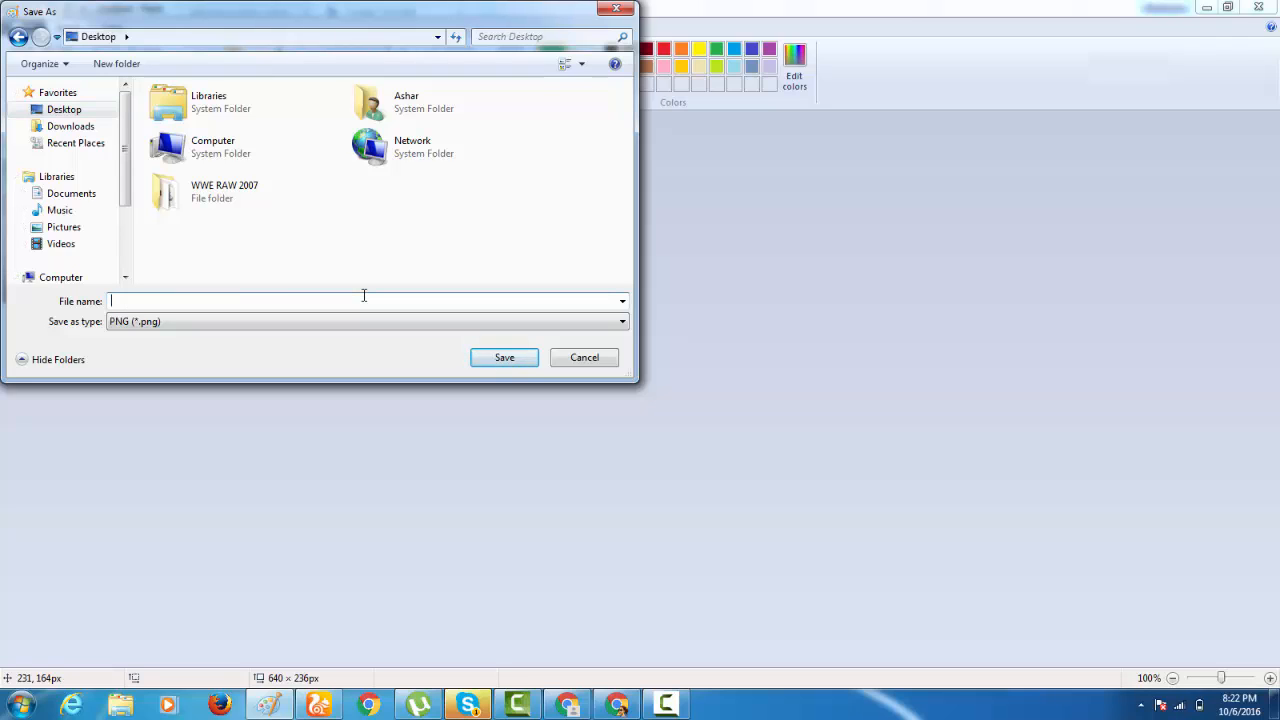
pyautogui.write('y cover')
pyautogui.press('Return')
pyautogui.click(1259, 7)
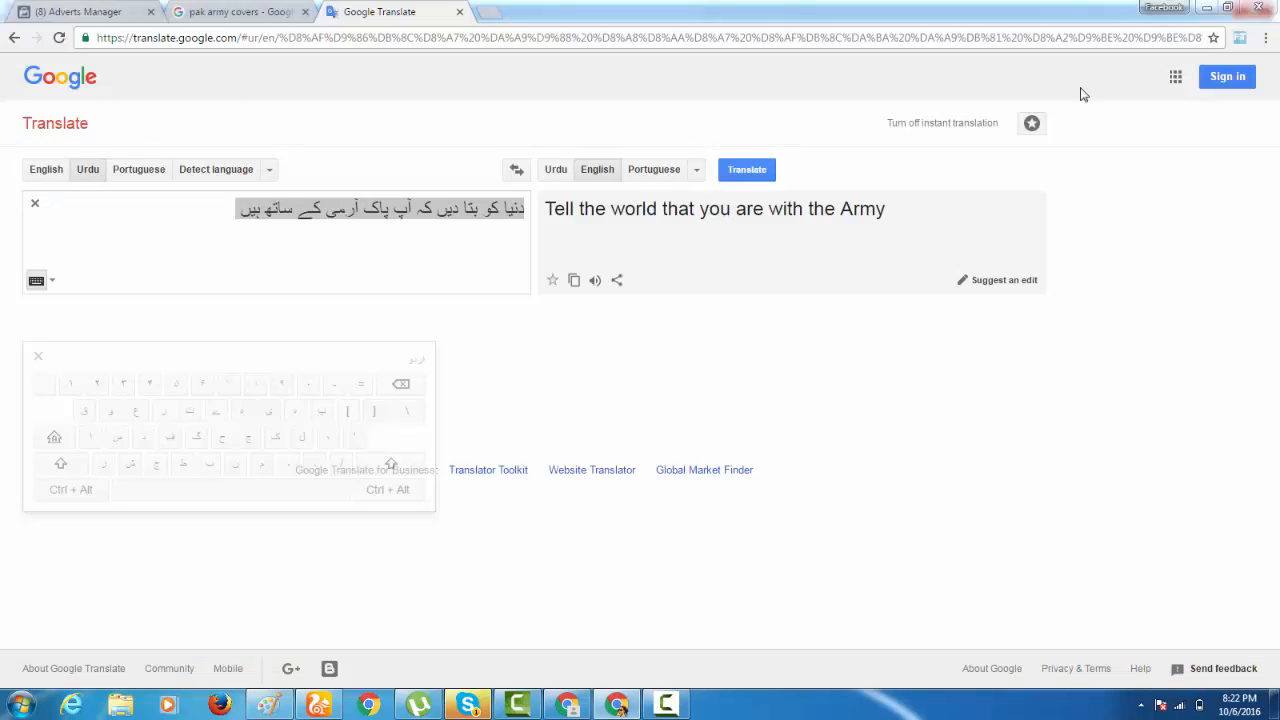
# Switch to Adverts Manager, upload "army cover" from the Desktop as the advert image and check the advert preview.
pyautogui.click(80, 11)
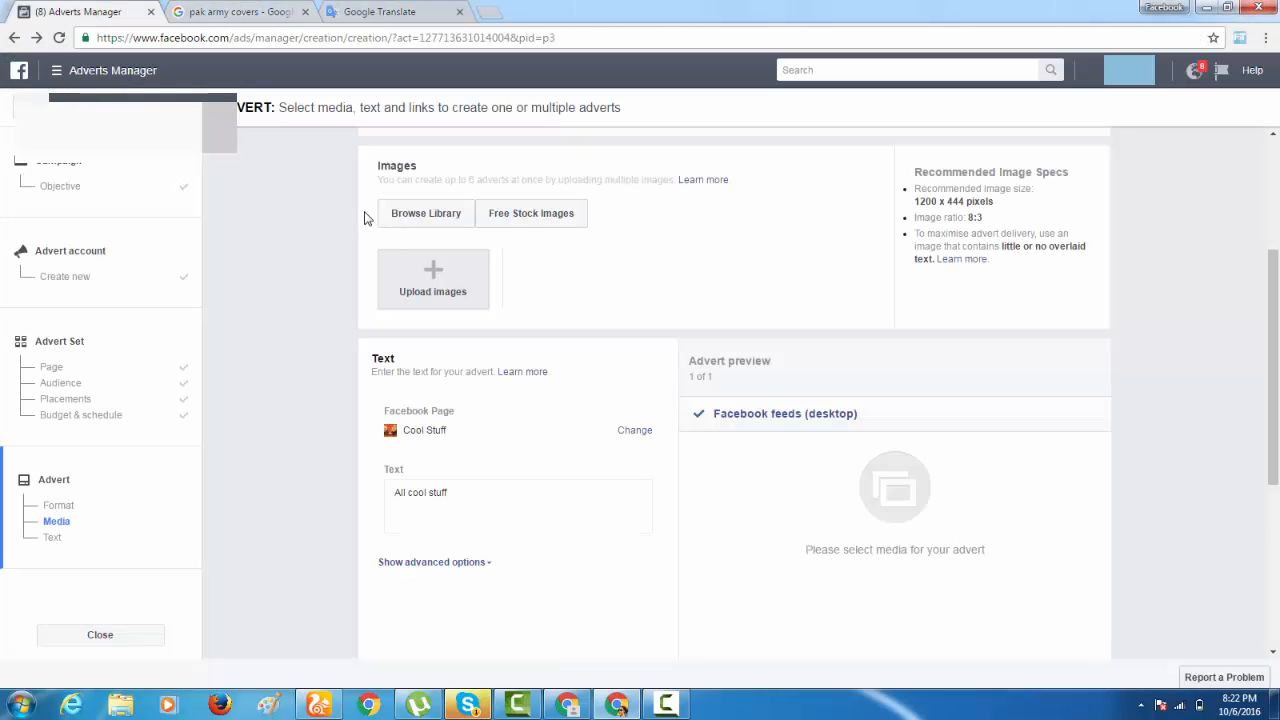
pyautogui.click(456, 271)
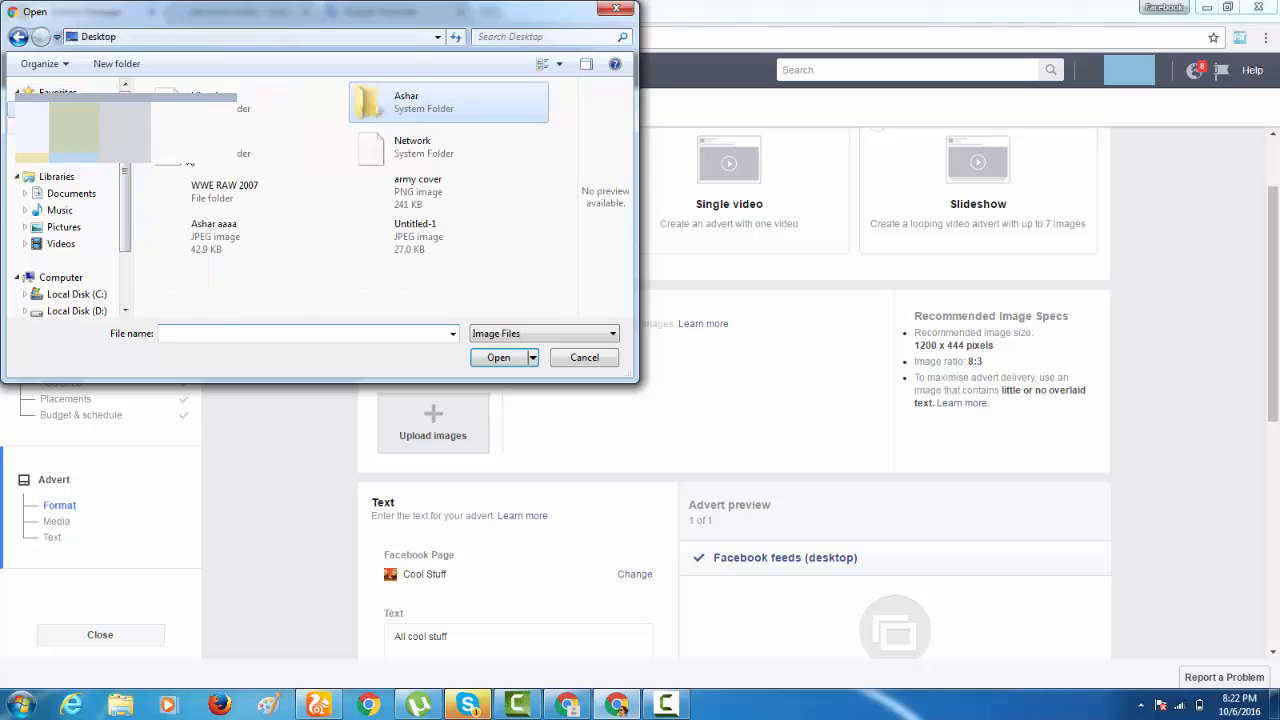
pyautogui.doubleClick(408, 200)
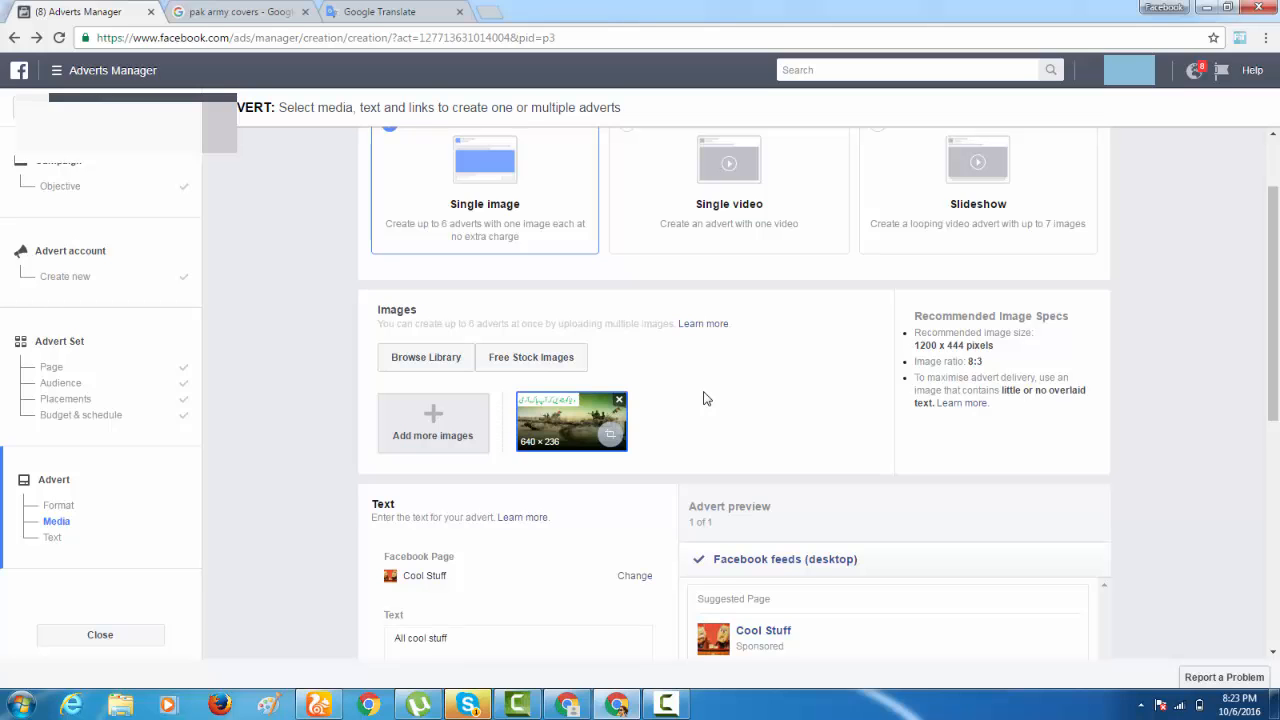
pyautogui.scroll(-5, 705, 400)
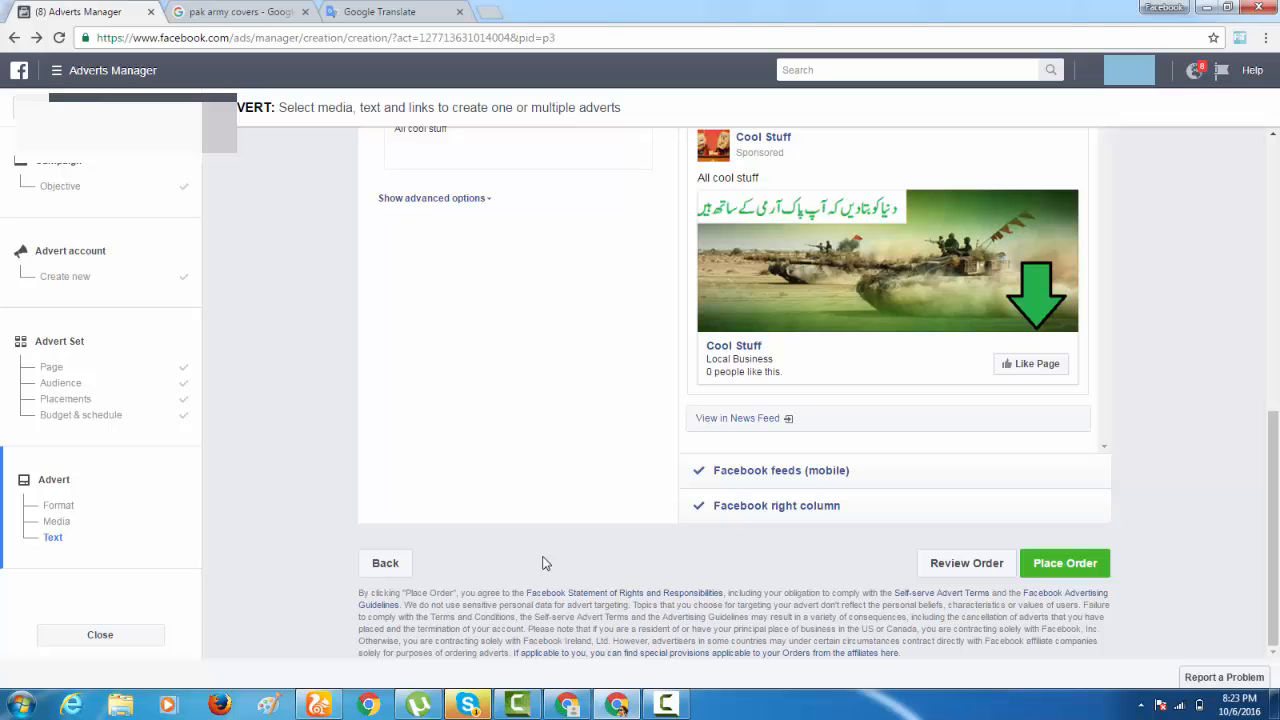
# Shift the advert image's crop frame slightly to the left and apply the crop.
pyautogui.scroll(3, 541, 560)
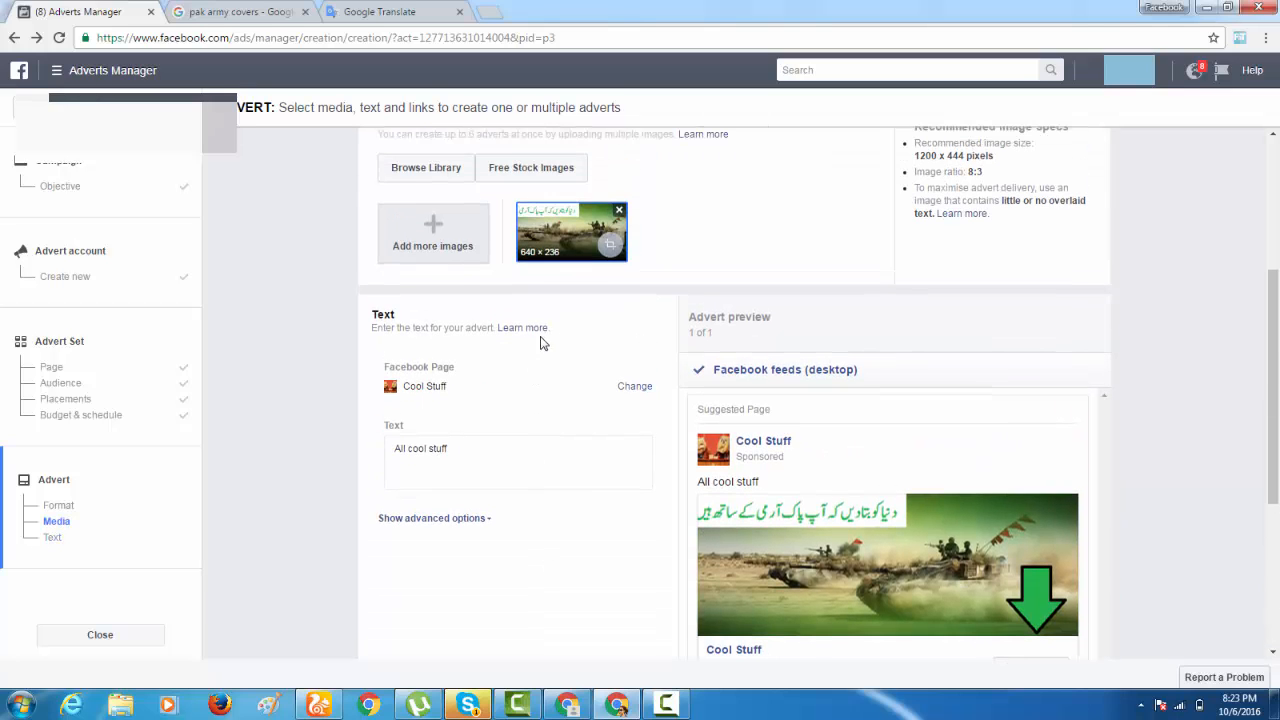
pyautogui.click(610, 242)
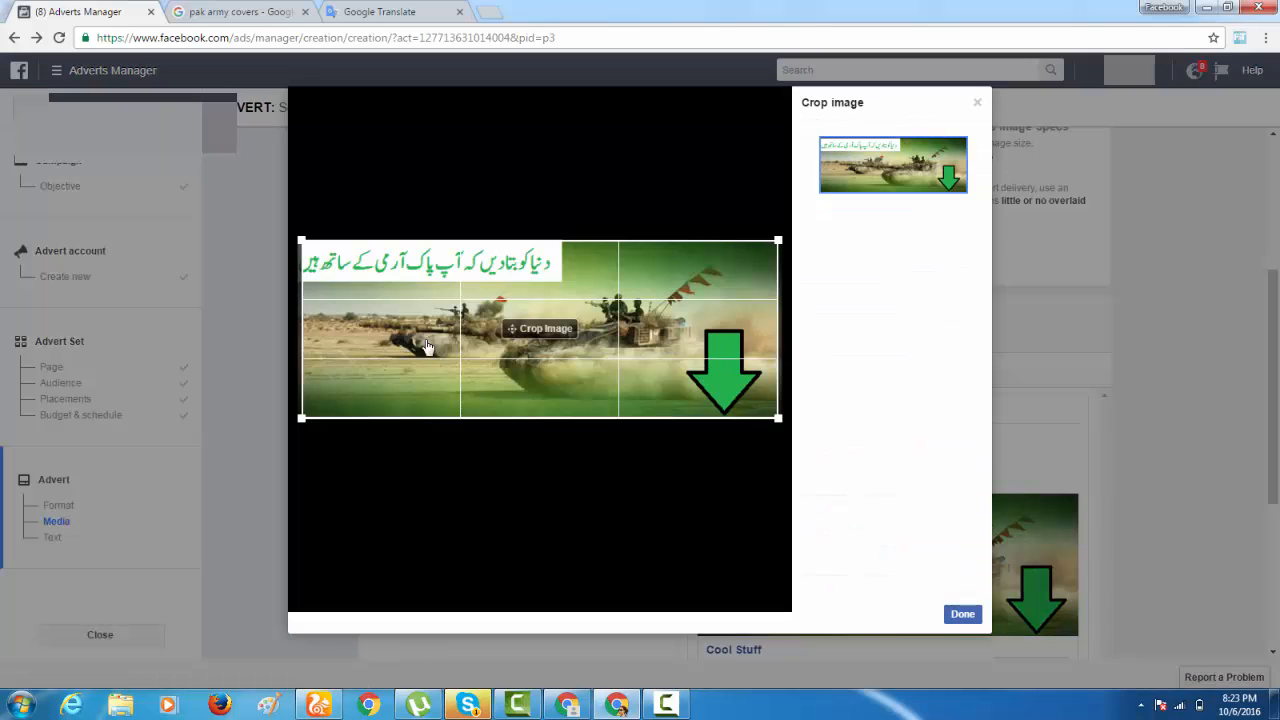
pyautogui.moveTo(563, 345); pyautogui.dragTo(560, 345)
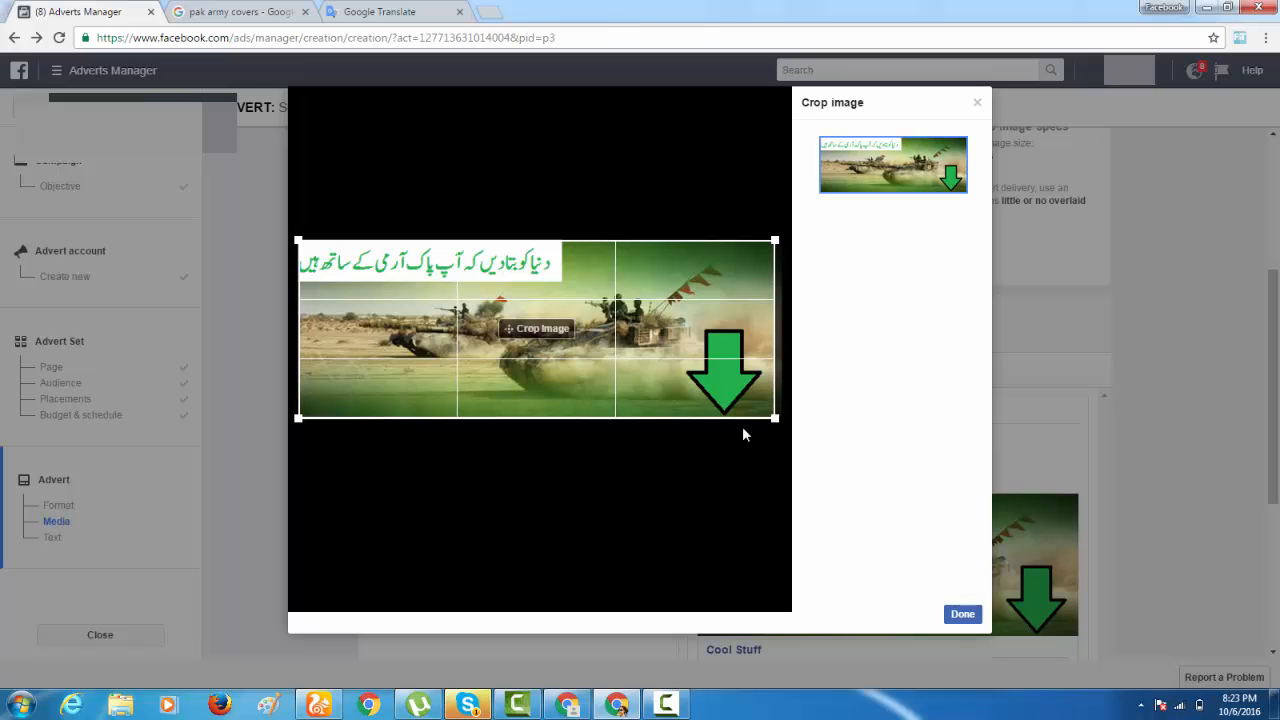
pyautogui.click(963, 616)
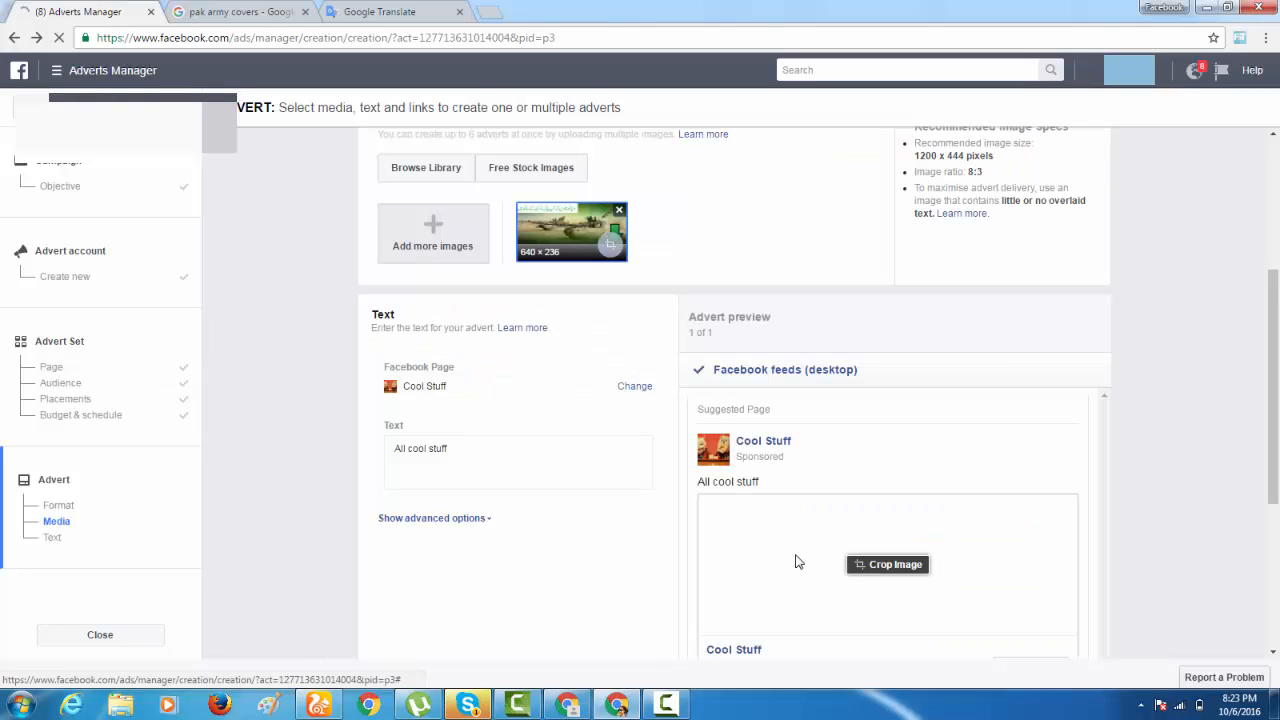
# Try to enlarge the advert image's crop frame from its lower-right corner, and close the crop editor.
pyautogui.click(607, 242)
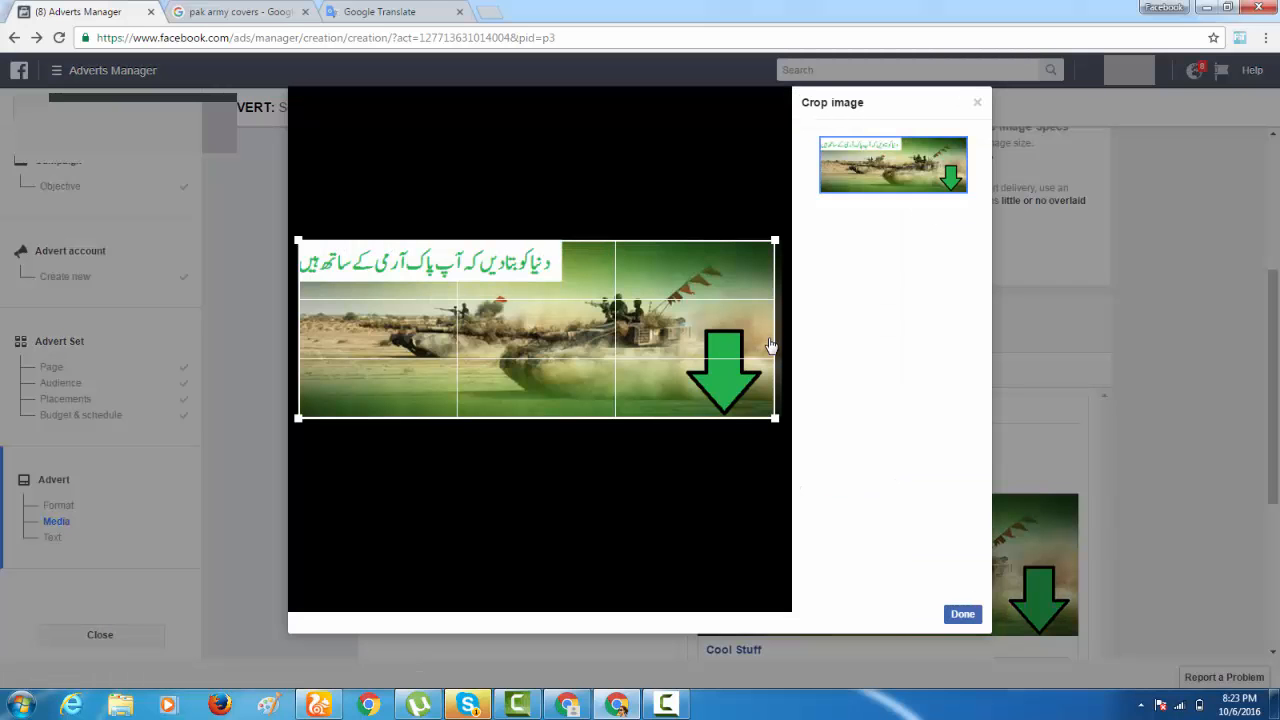
pyautogui.moveTo(775, 418)
pyautogui.mouseDown()
pyautogui.moveTo(759, 420)
pyautogui.moveTo(772, 438)
pyautogui.mouseUp()
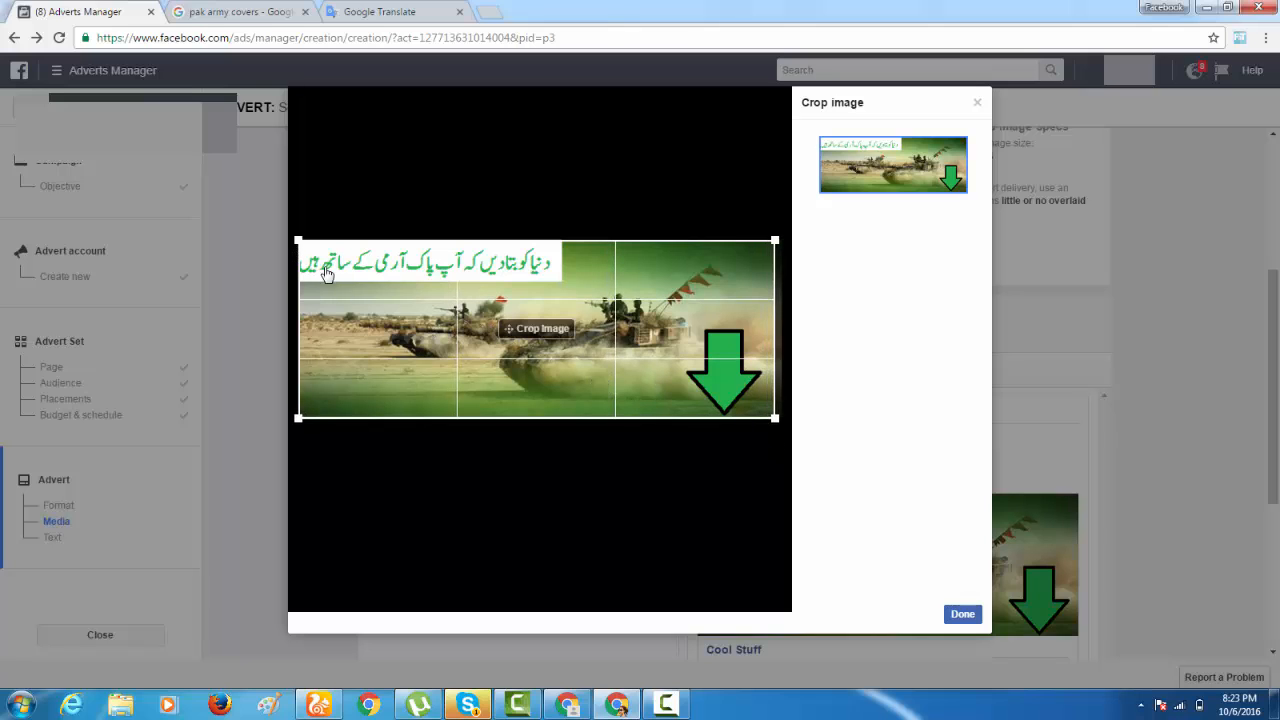
pyautogui.click(962, 615)
pyautogui.scroll(-3, 1080, 500)
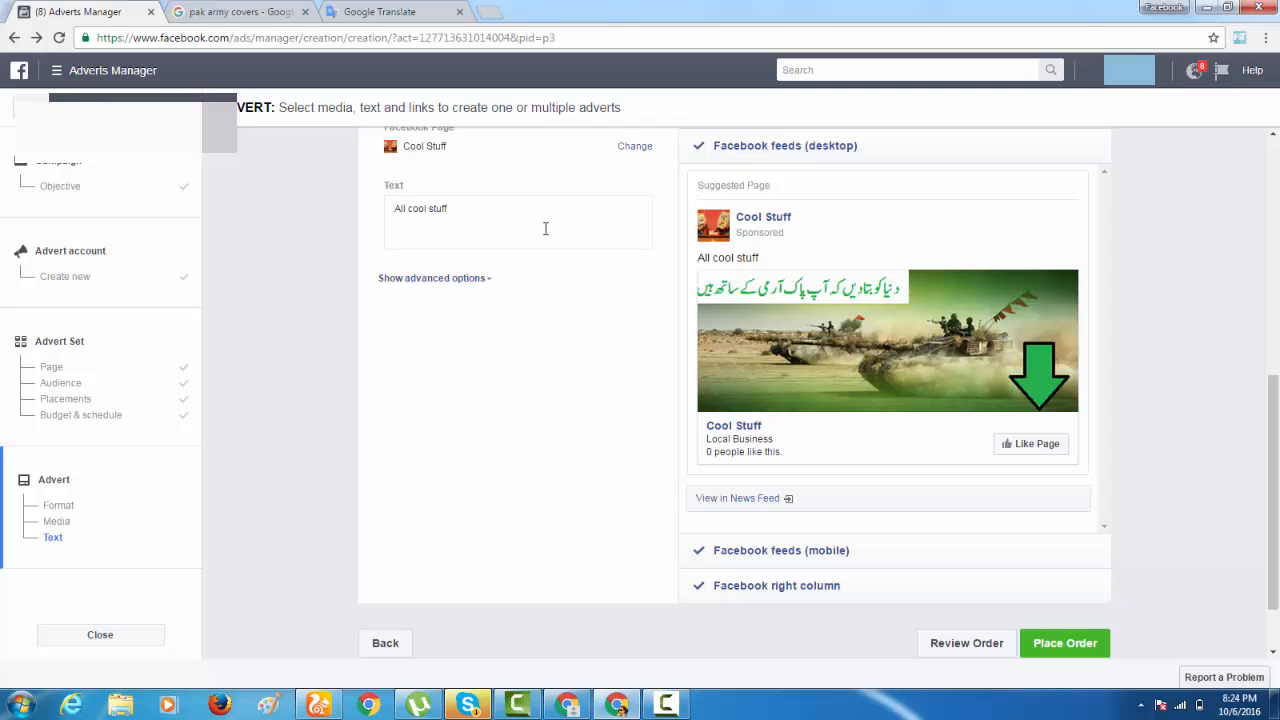
# Replace the advert text "All cool stuff" with the copied Urdu phrase "دنیا کو بتا دیں کہ آپ پاک آرمی کے ساتھ ہیں".
pyautogui.click(418, 8)
pyautogui.click(146, 8)
pyautogui.click(484, 215)
pyautogui.hotkey('ctrl', 'a')
pyautogui.write('دنیا کو بتا دیں کہ آپ پاک آرمی کے ساتھ ہیں')
pyautogui.click(538, 350)
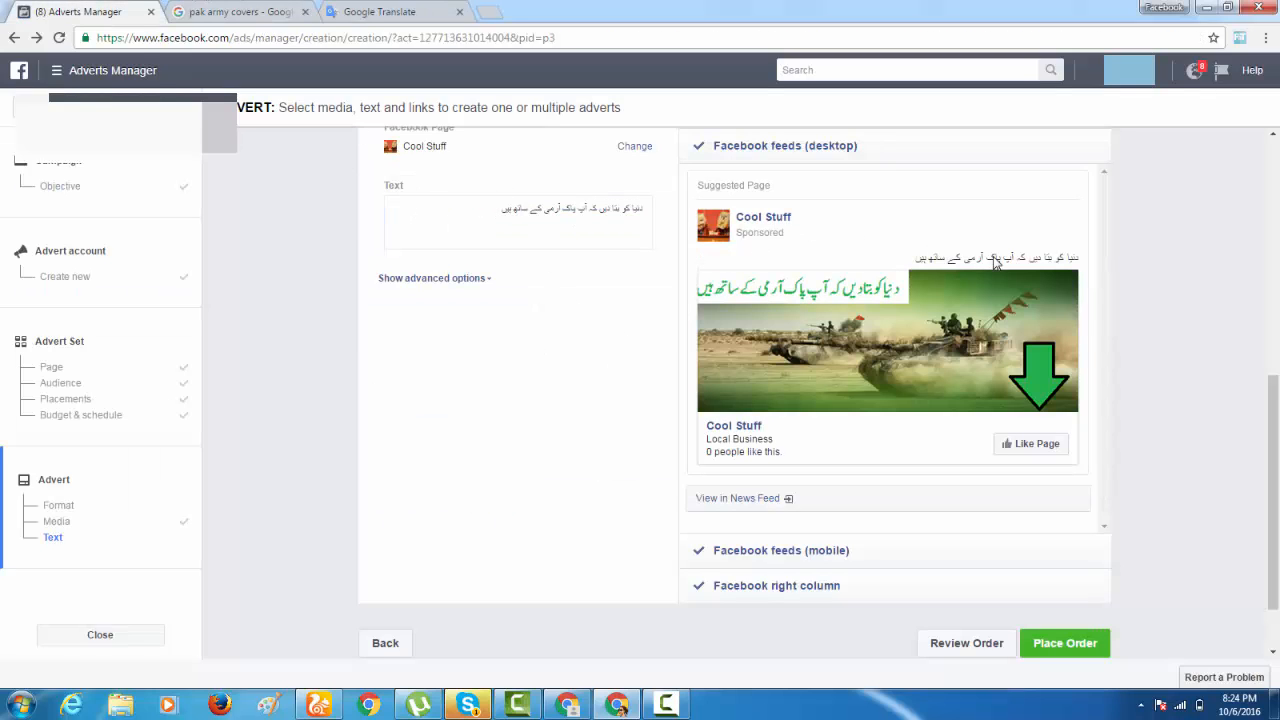
pyautogui.click(506, 216)
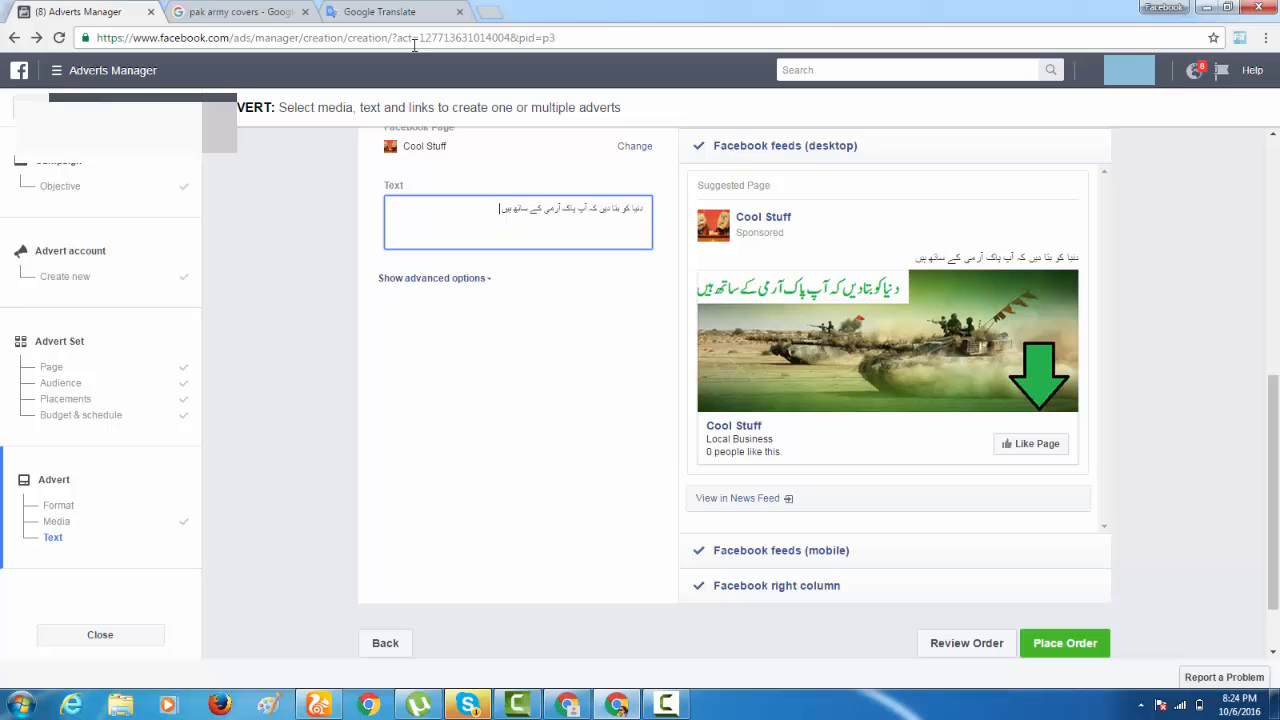
pyautogui.click(395, 11)
pyautogui.click(237, 207)
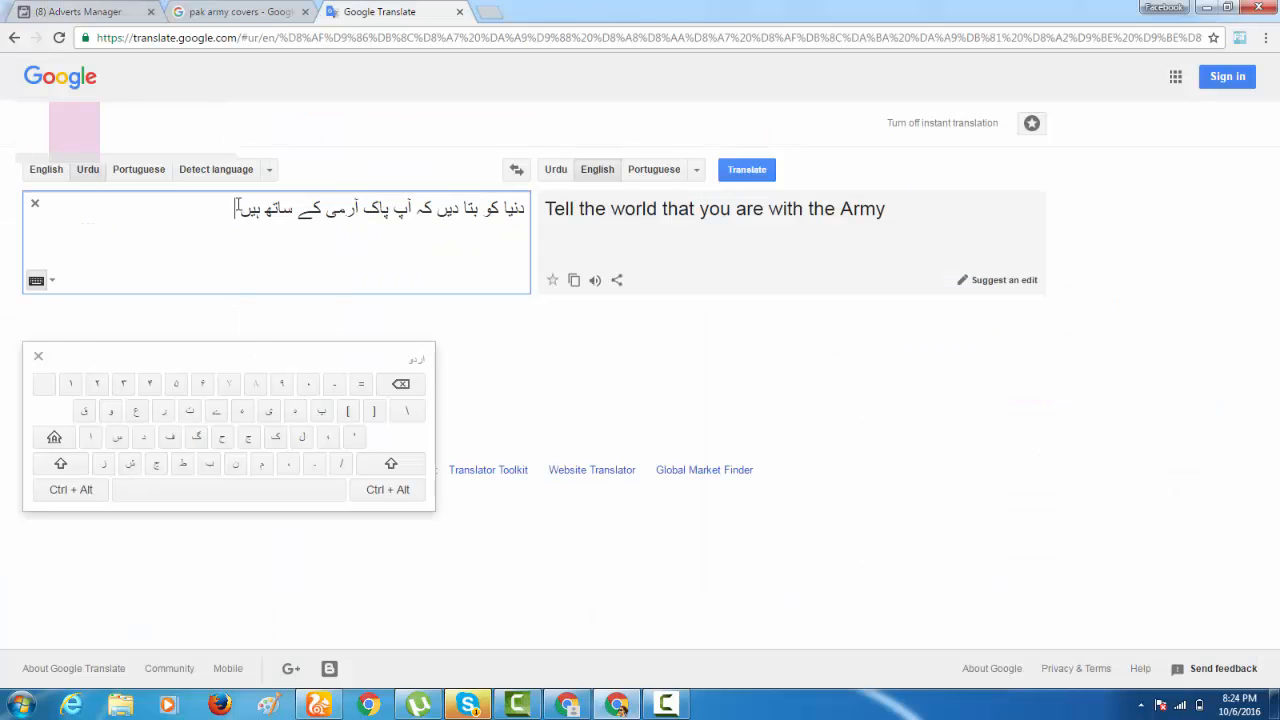
pyautogui.click(108, 14)
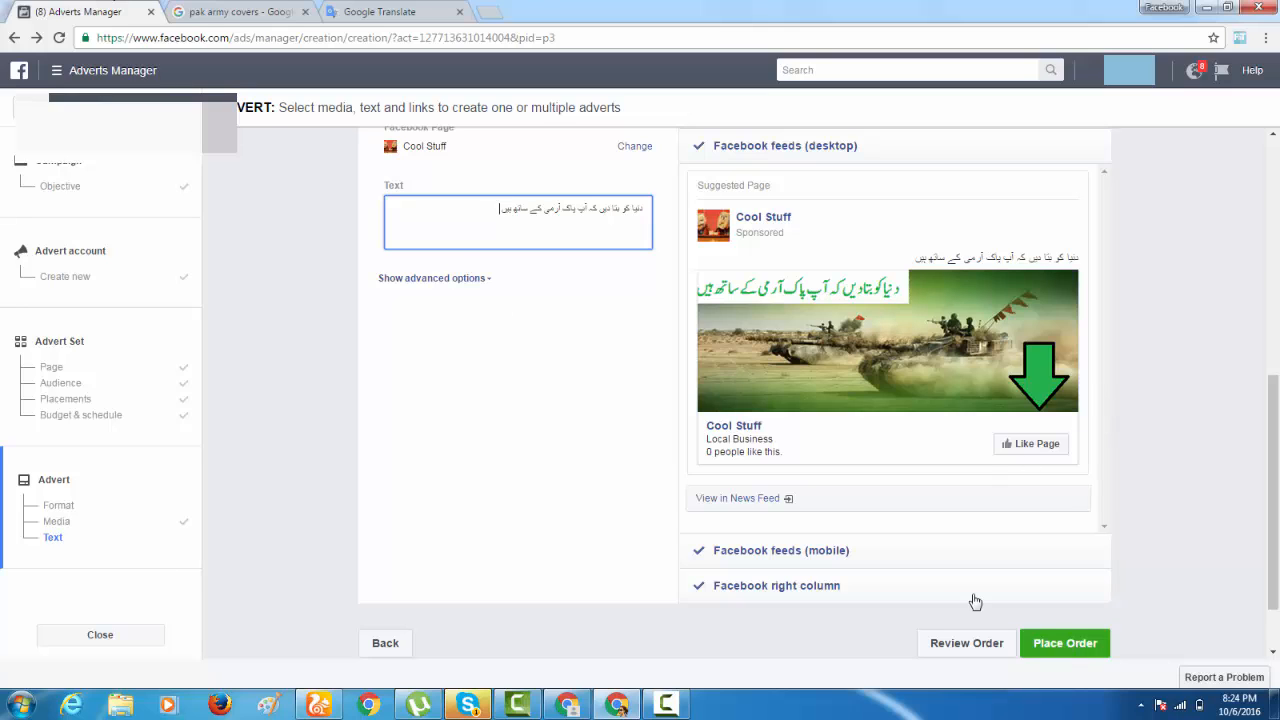
# Preview the advert in the Facebook mobile feed and right column placements, and review the image, text and desktop preview again.
pyautogui.click(836, 548)
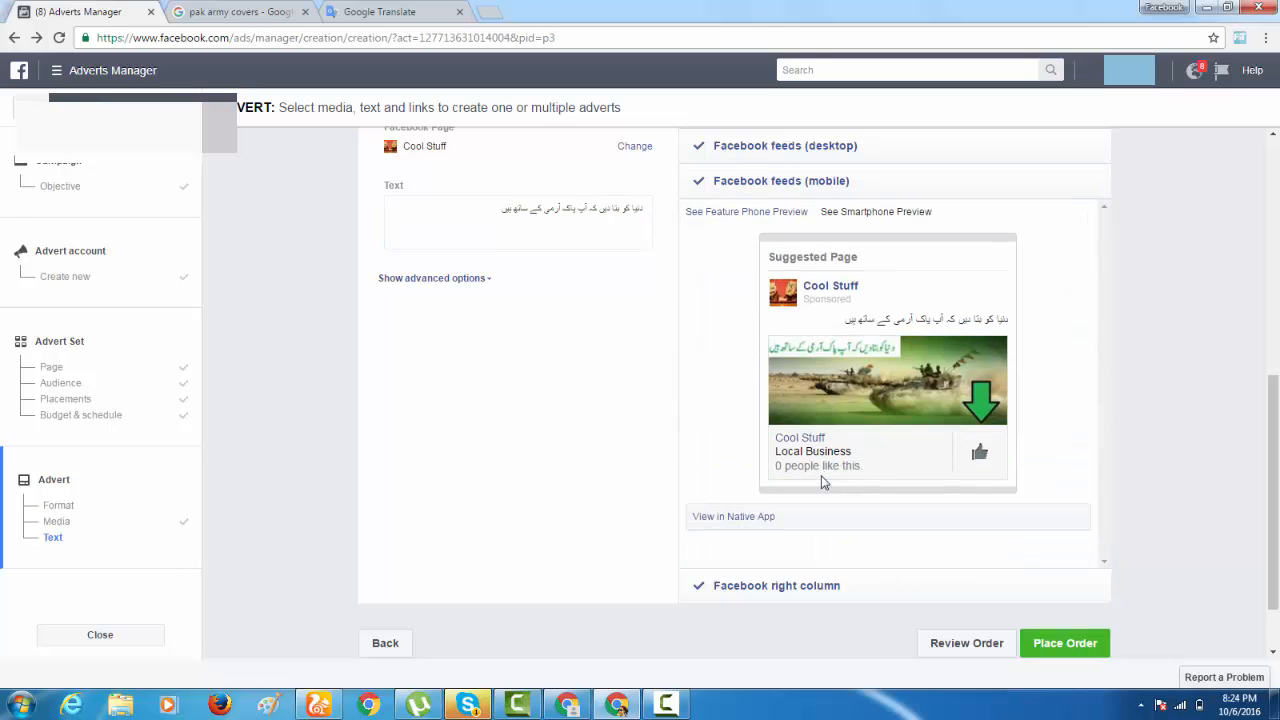
pyautogui.click(843, 588)
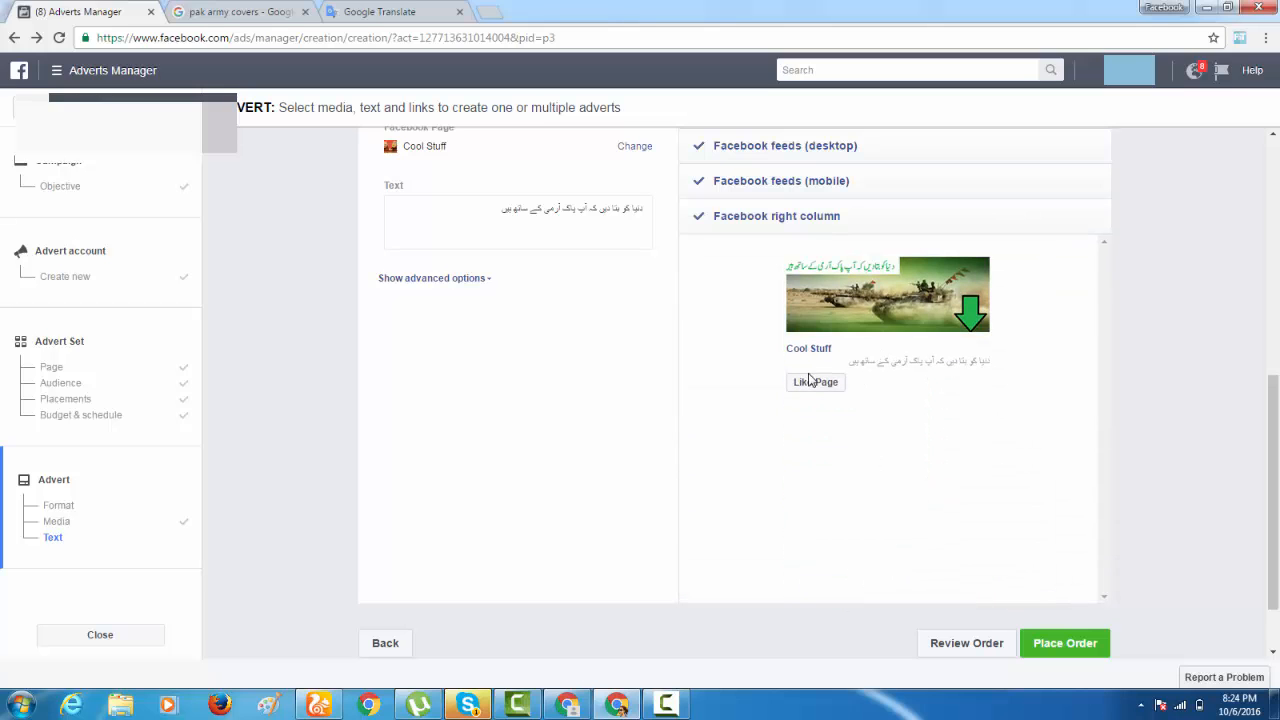
pyautogui.scroll(3, 862, 445)
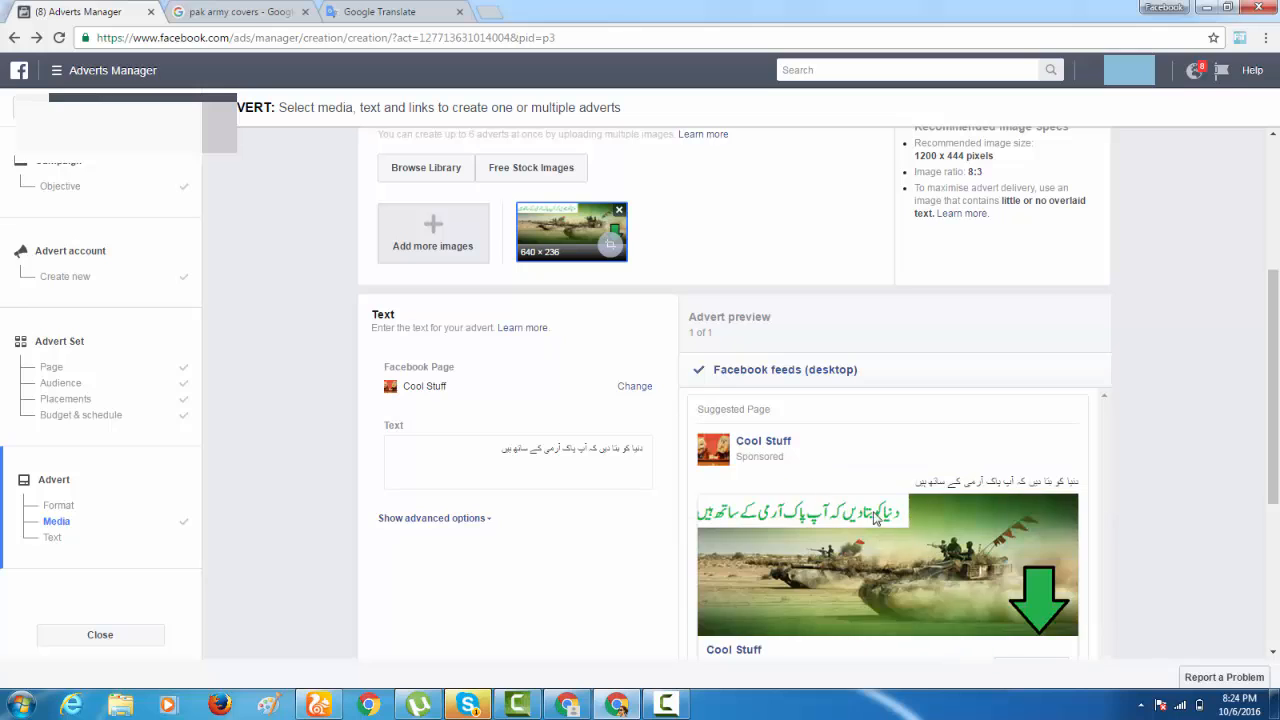
pyautogui.scroll(-3, 753, 399)
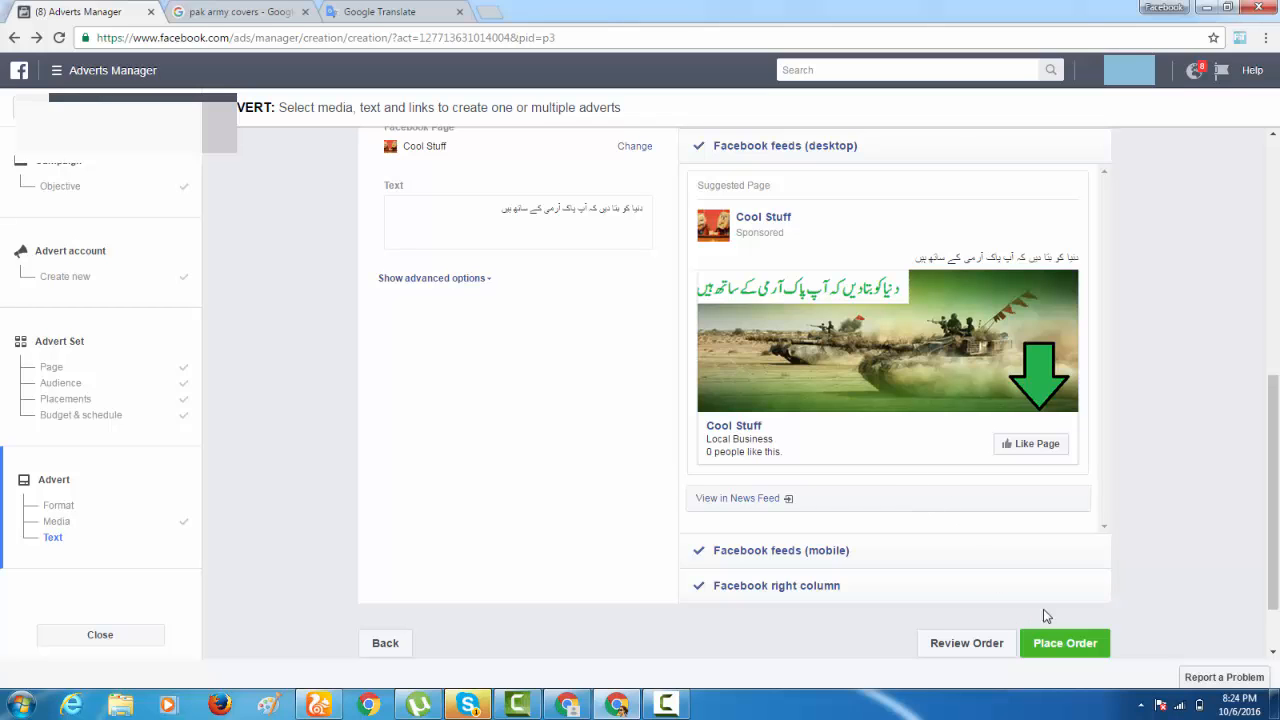
# Start placing the order and cancel the payment method selection without entering card details.
pyautogui.click(1066, 641)
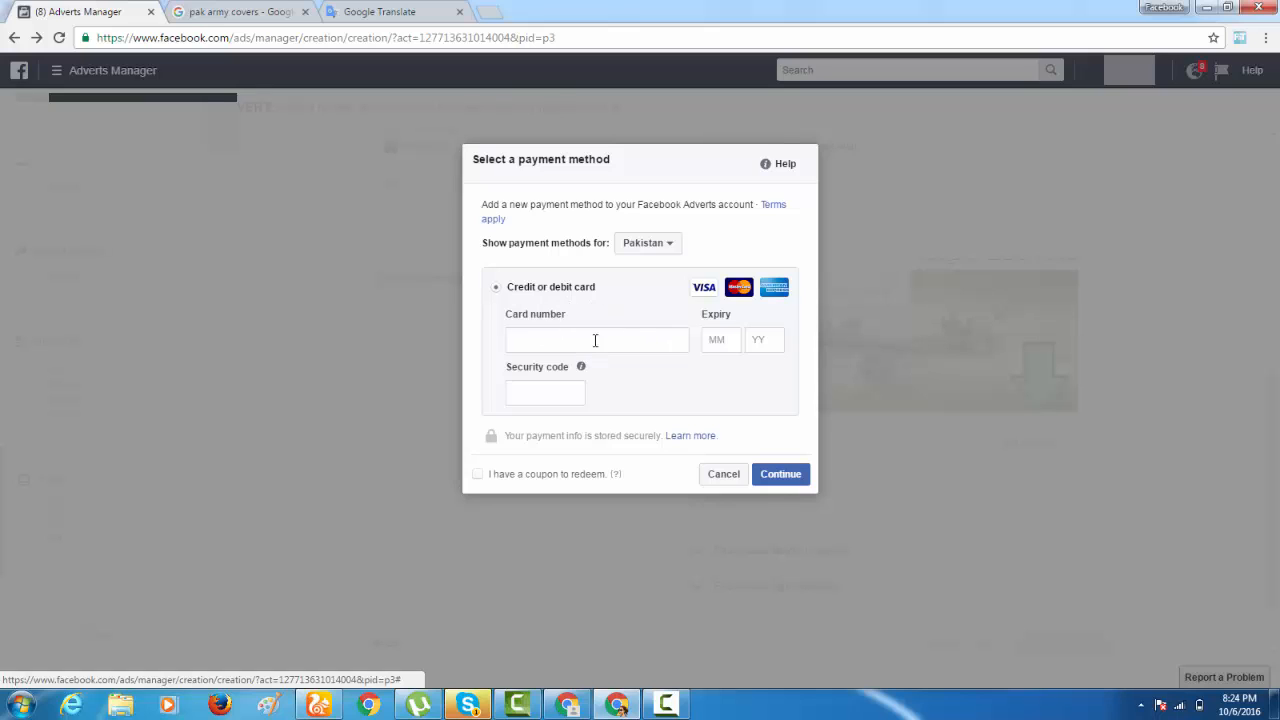
pyautogui.click(741, 480)
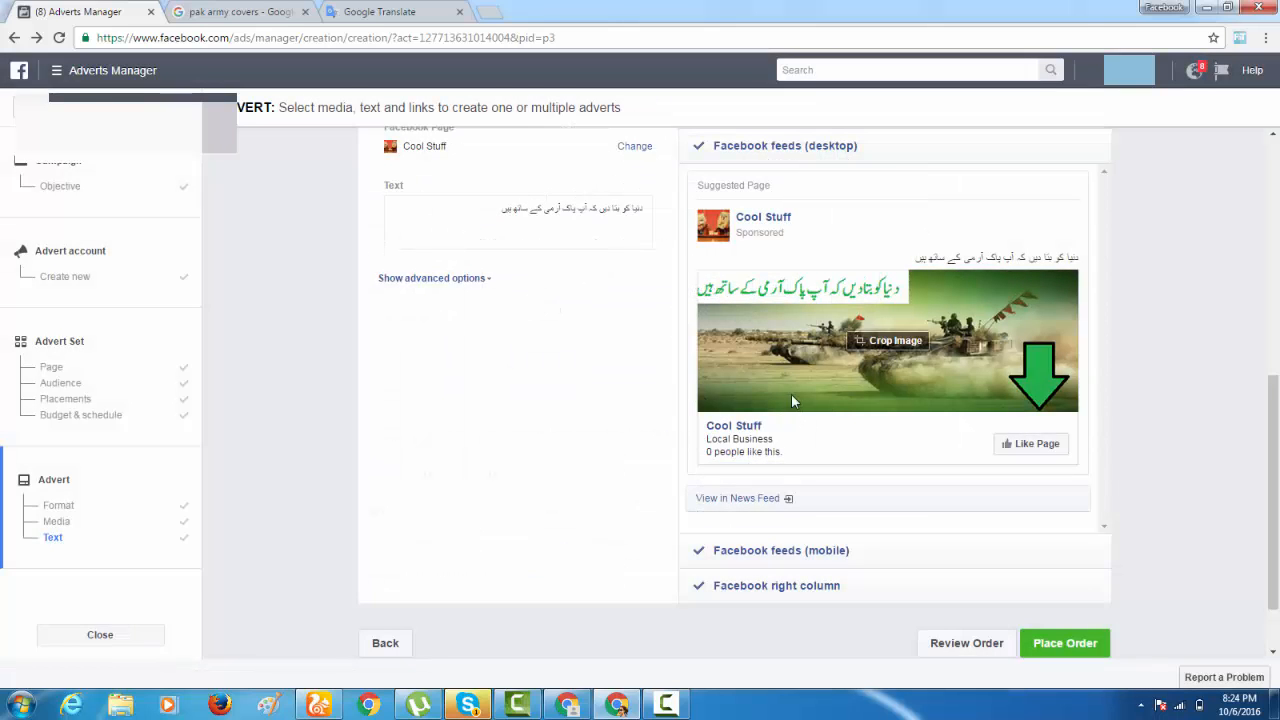
# Open the business notifications list and close it again.
pyautogui.click(1193, 78)
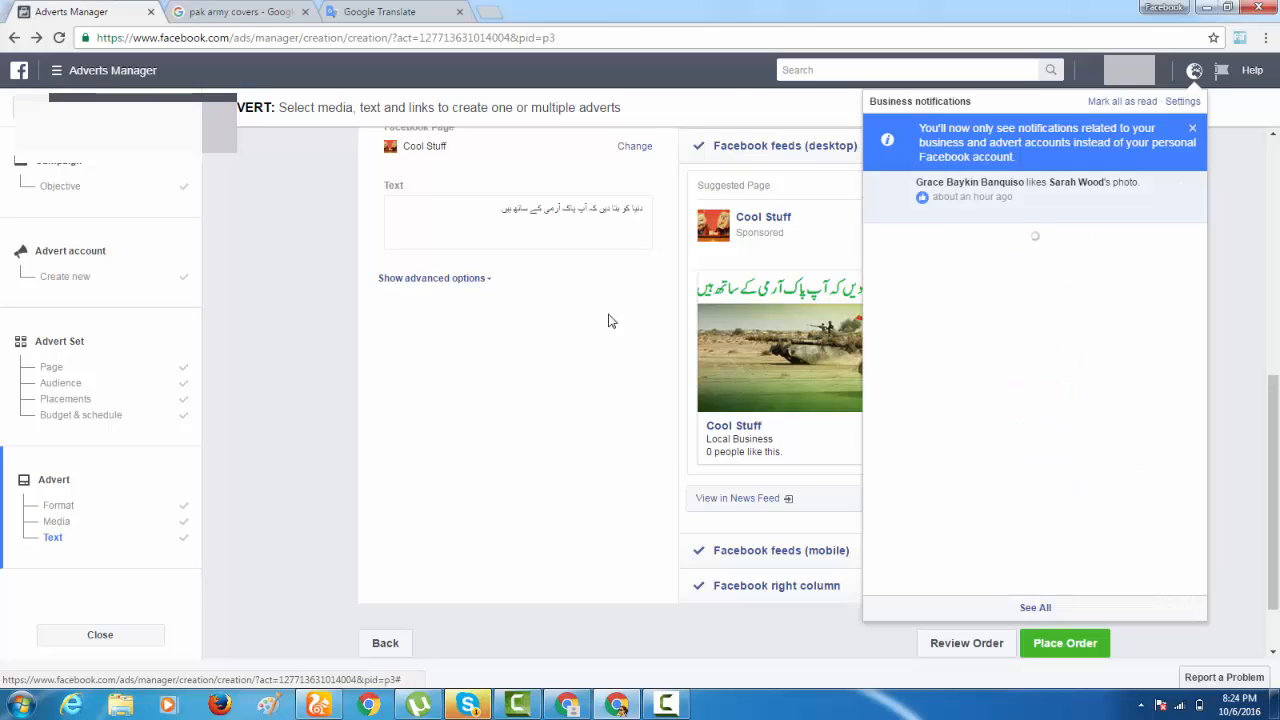
pyautogui.click(538, 331)
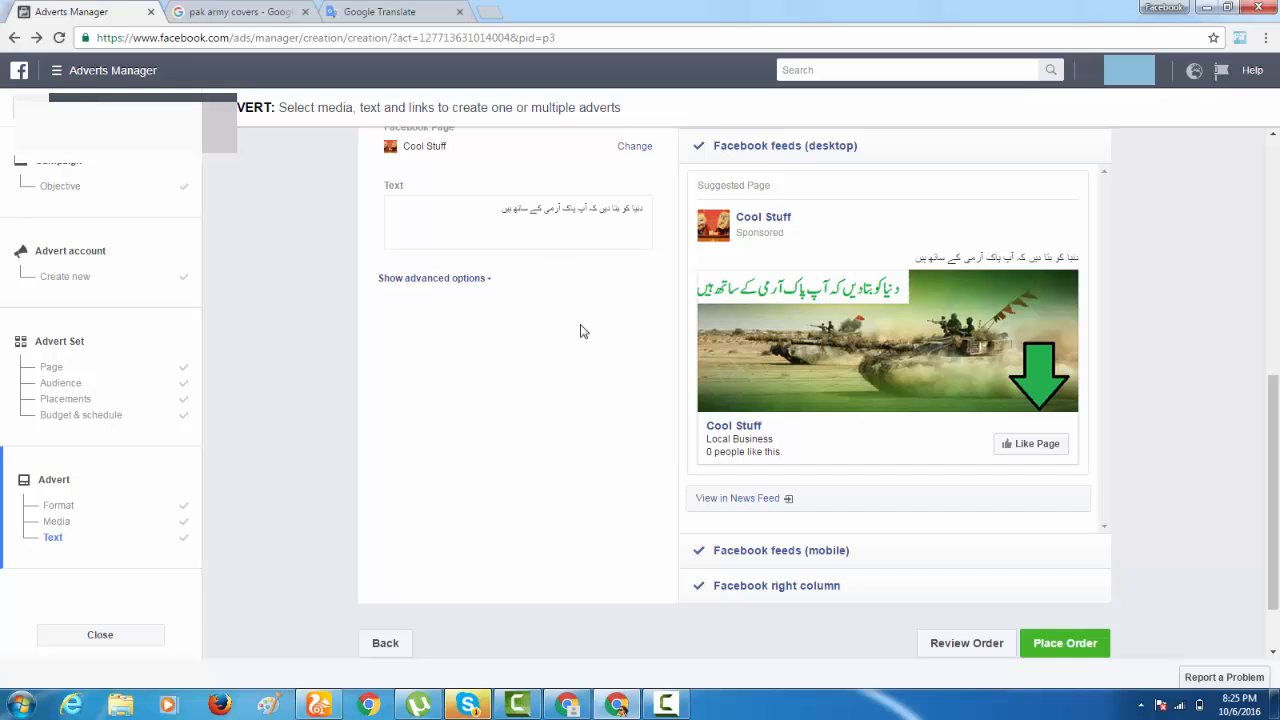
# Close the Windows color scheme performance prompts without choosing any option.
pyautogui.click(496, 210)
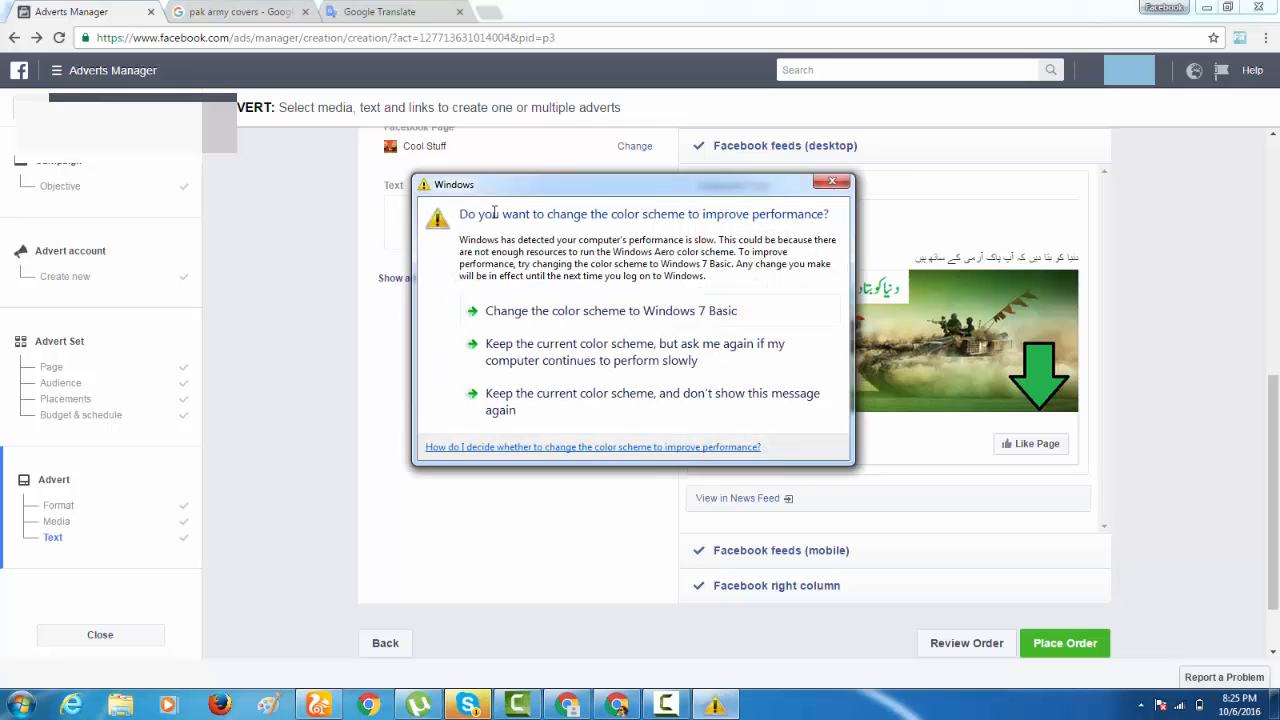
pyautogui.click(830, 182)
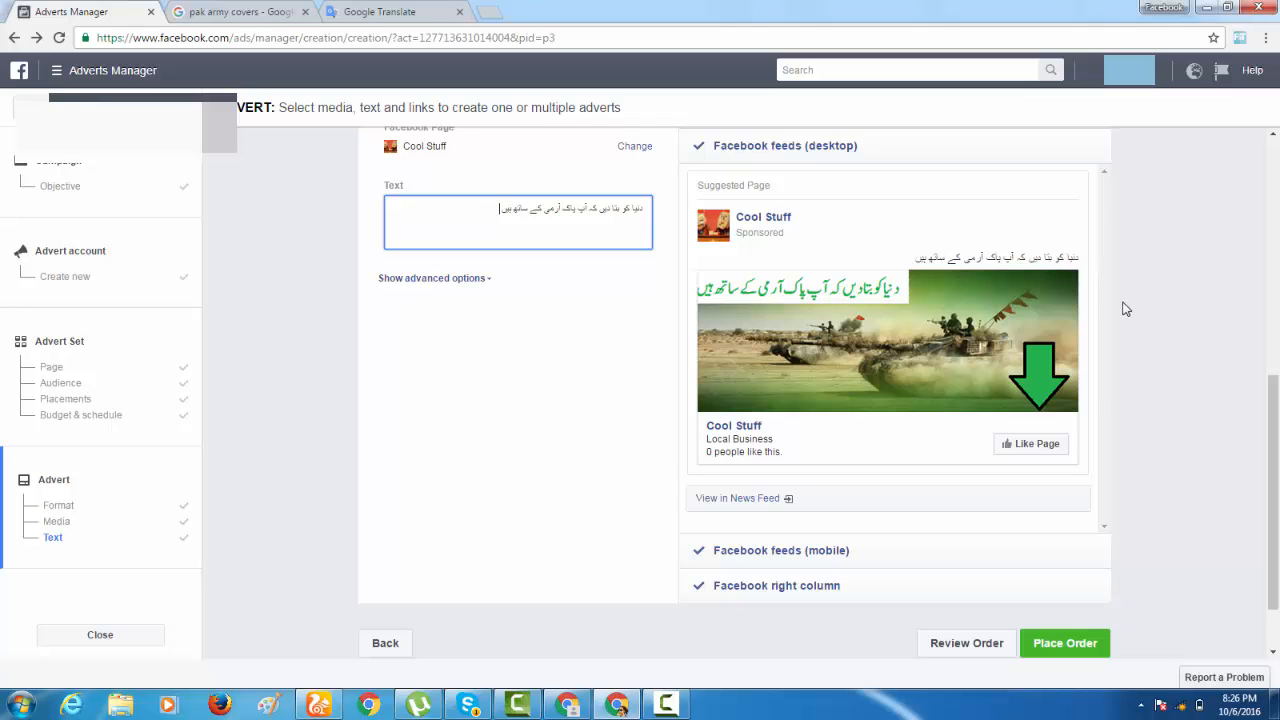
pyautogui.click(832, 182)
pyautogui.click(665, 705)
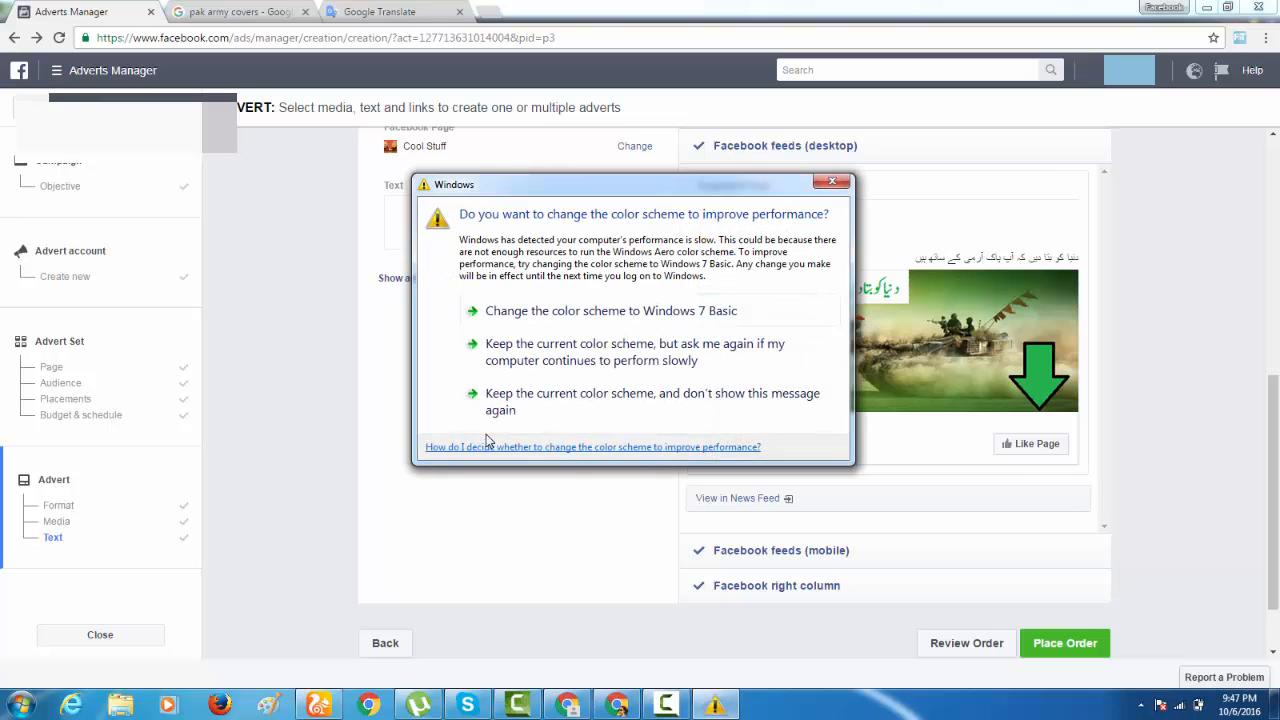
pyautogui.click(830, 182)
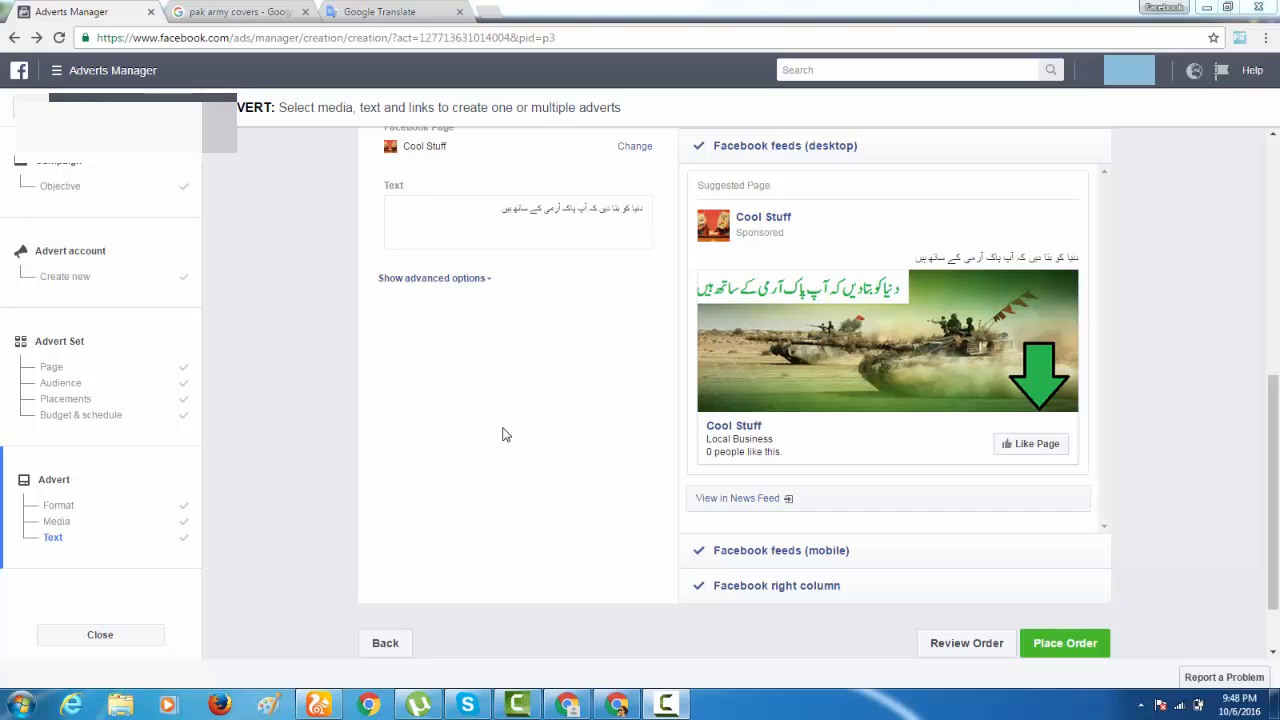
pyautogui.moveTo(780, 291)
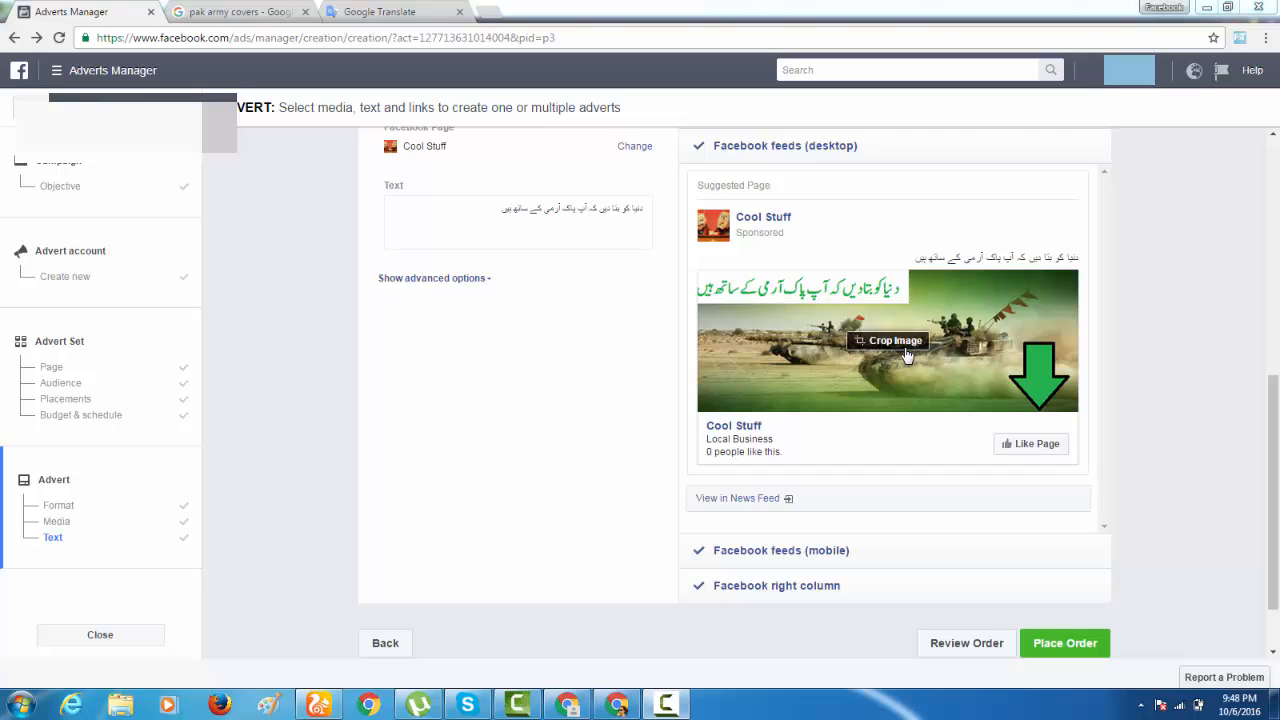